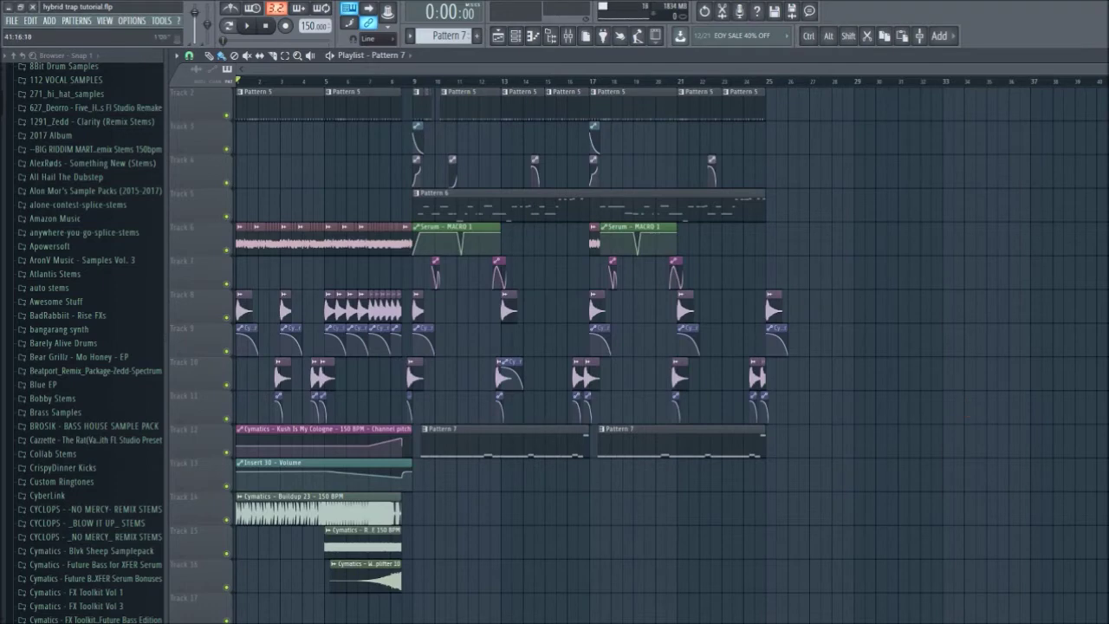
Play the full arrangement in the playlist past bar 25, and stop playback at the end
{"action": "scroll", "coordinate": [1104, 260], "scroll_direction": "up", "scroll_amount": 1}
{"action": "left_click_drag", "start_coordinate": [1103, 69], "coordinate": [1103, 77]}
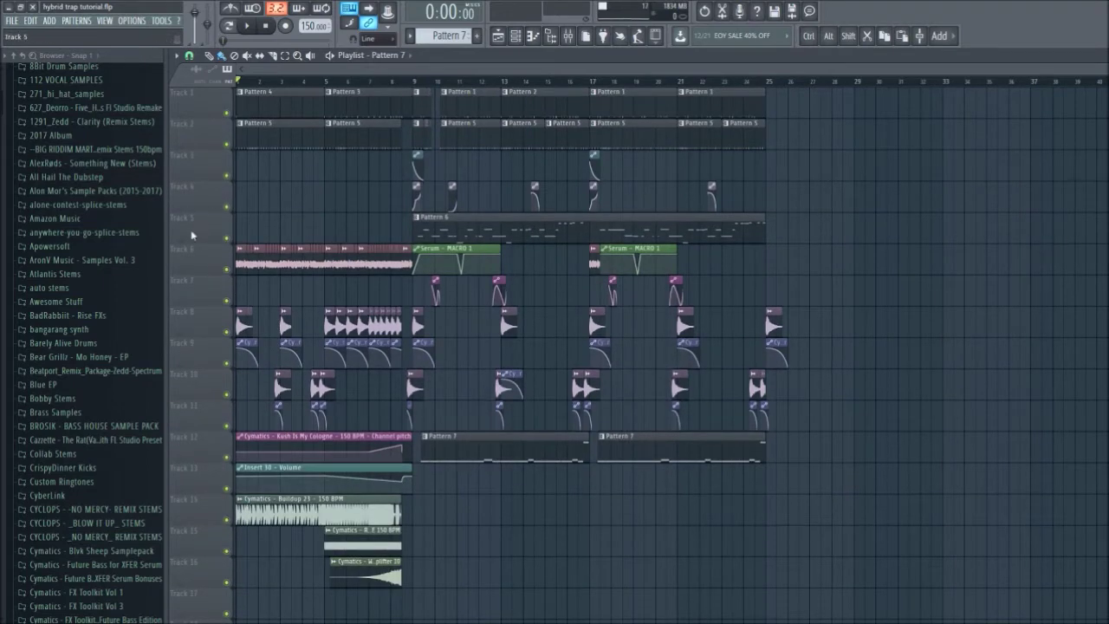
{"action": "scroll", "coordinate": [183, 297], "scroll_direction": "up", "scroll_amount": 3}
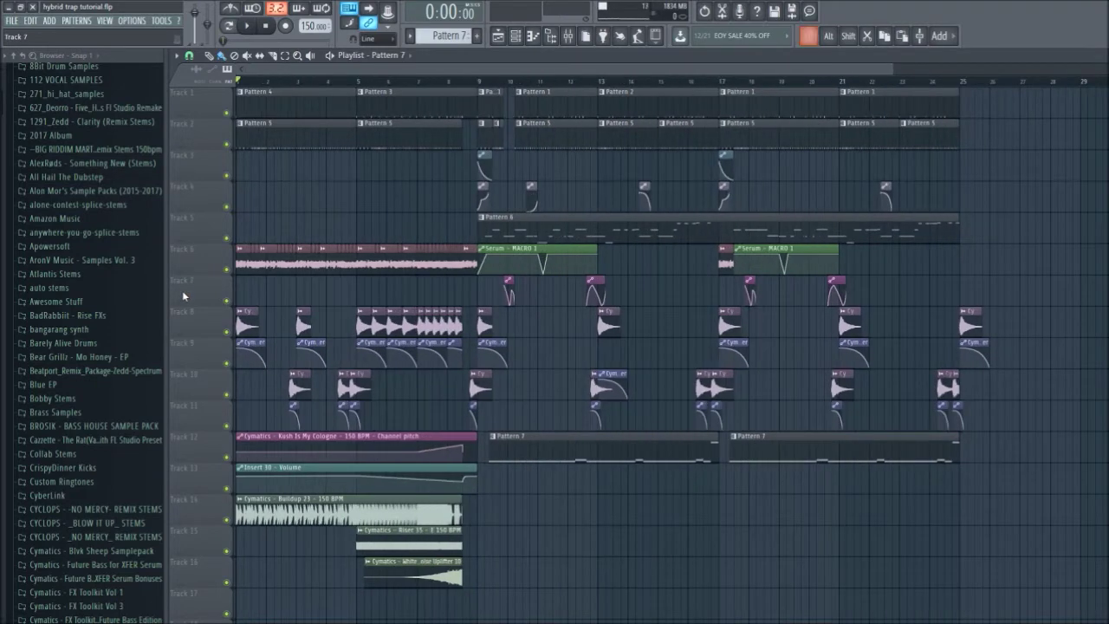
{"action": "scroll", "coordinate": [210, 261], "scroll_direction": "up", "scroll_amount": 2}
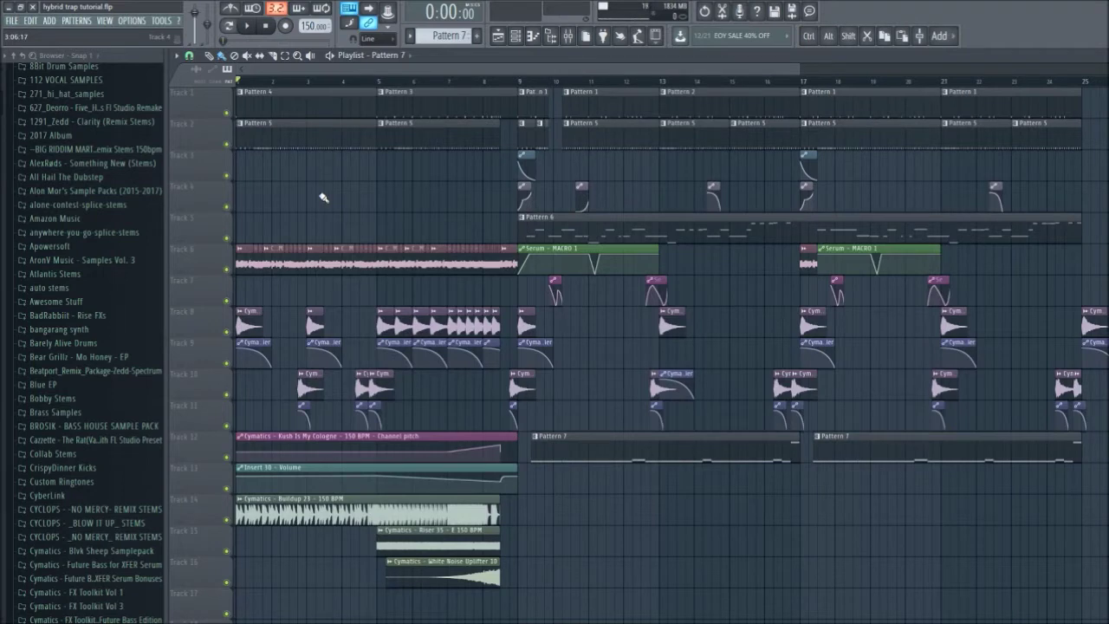
{"action": "key", "text": "space"}
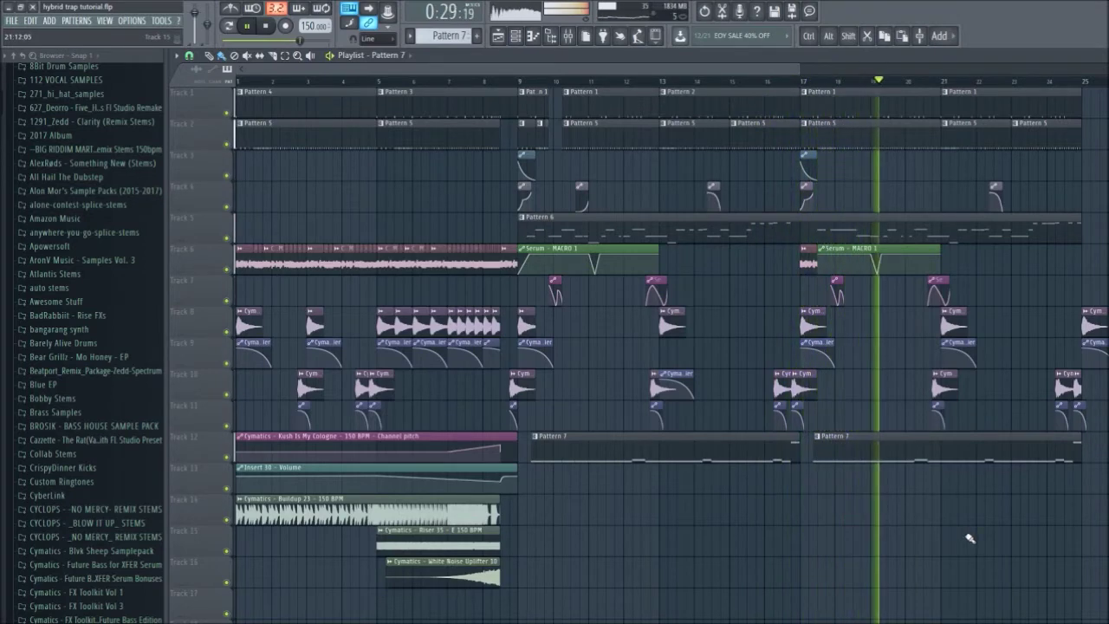
{"action": "scroll", "coordinate": [969, 537], "scroll_direction": "down", "scroll_amount": 2}
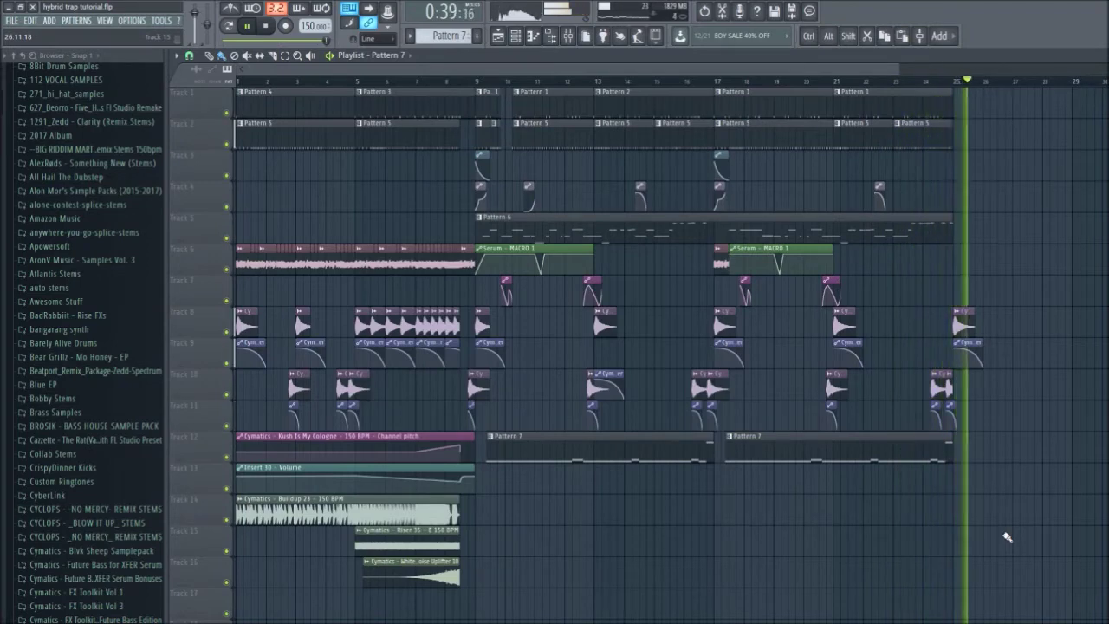
{"action": "key", "text": "space"}
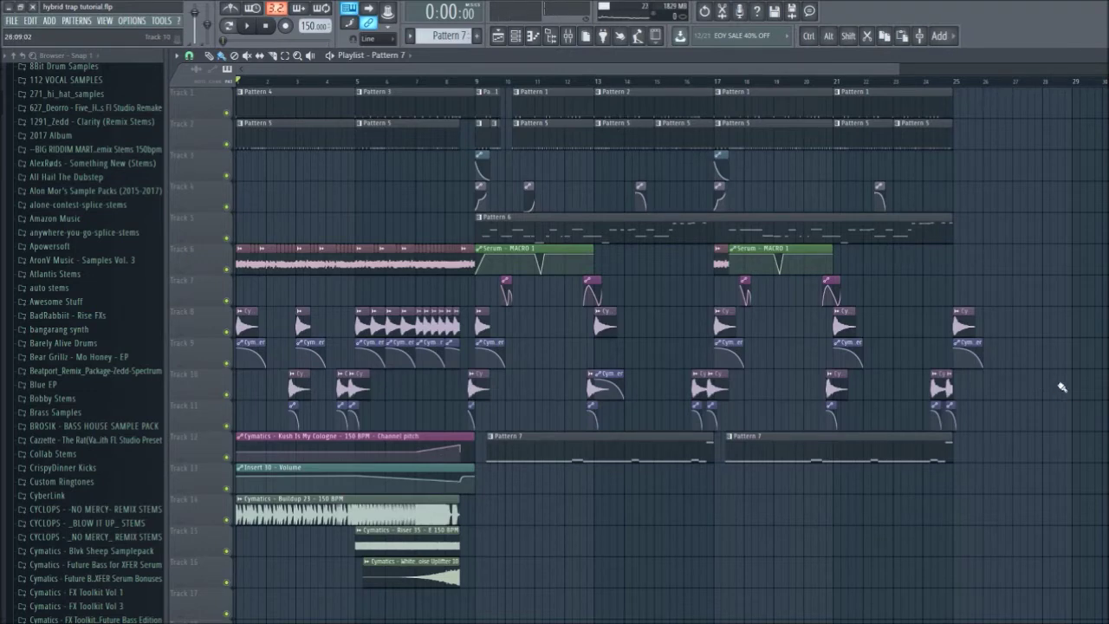
Examine the overall track and clip layout of the whole arrangement in the playlist
{"action": "scroll", "coordinate": [1062, 390], "scroll_direction": "down", "scroll_amount": 1, "text": "ctrl"}
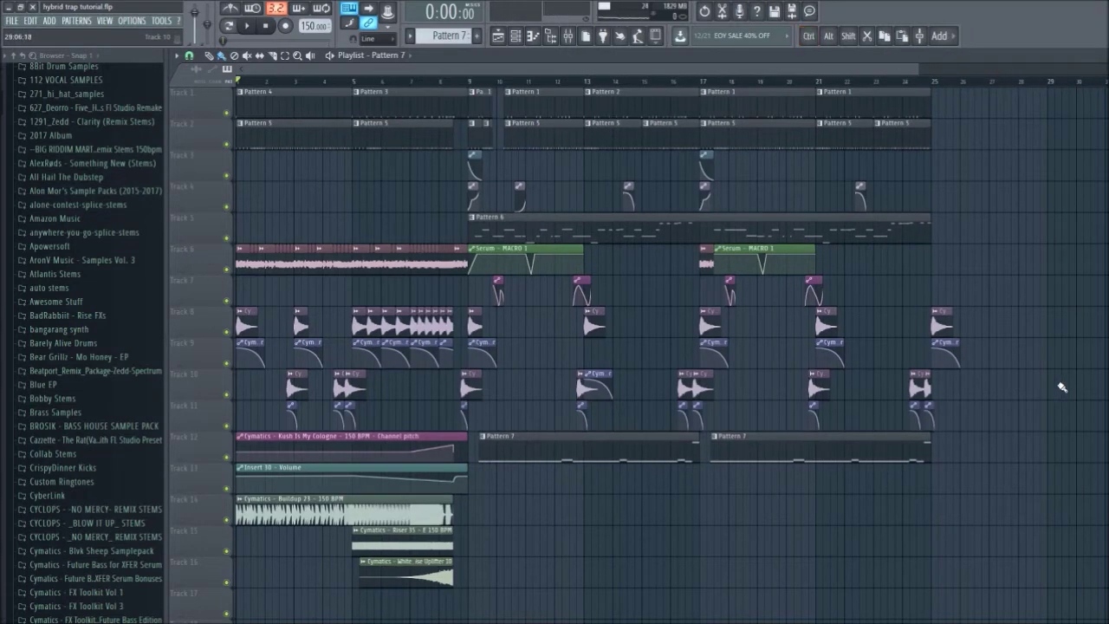
{"action": "scroll", "coordinate": [1061, 387], "scroll_direction": "down", "scroll_amount": 1, "text": "ctrl"}
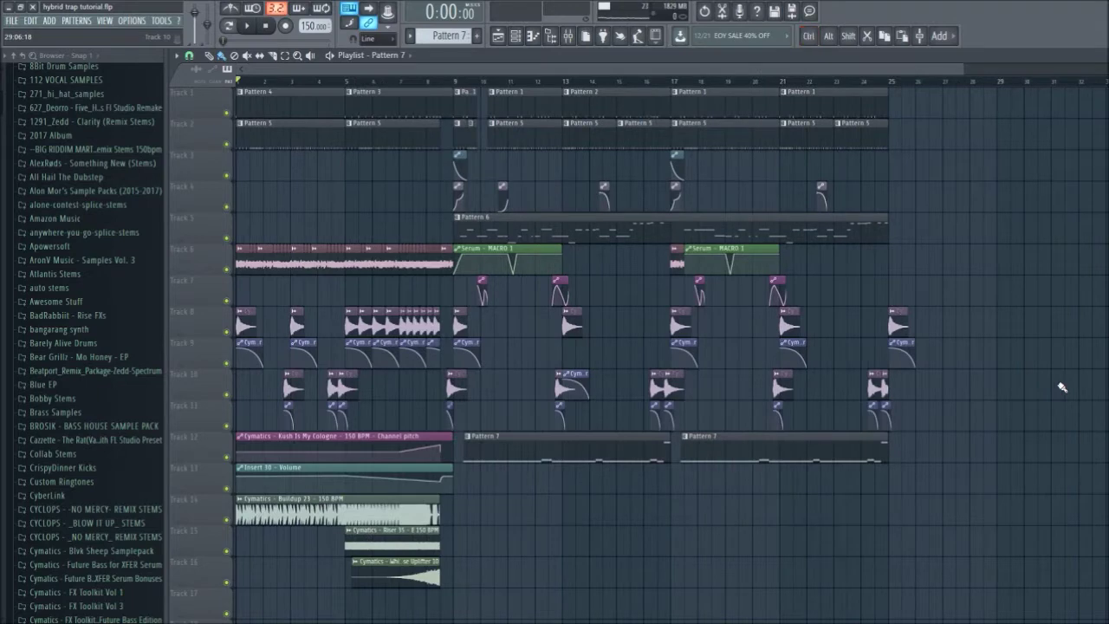
{"action": "left_click_drag", "start_coordinate": [251, 121], "coordinate": [915, 558]}
{"action": "left_click_drag", "start_coordinate": [970, 97], "coordinate": [216, 106], "text": "ctrl"}
{"action": "left_click_drag", "start_coordinate": [970, 139], "coordinate": [77, 106], "text": "ctrl+shift"}
{"action": "right_click", "coordinate": [996, 216]}
{"action": "left_click_drag", "start_coordinate": [494, 216], "coordinate": [956, 270]}
{"action": "left_click_drag", "start_coordinate": [914, 430], "coordinate": [219, 293]}
{"action": "right_click", "coordinate": [492, 201]}
Pick Pattern 1 from the drop section of the playlist and show its steps in the channel rack
{"action": "scroll", "coordinate": [500, 194], "scroll_direction": "up", "scroll_amount": 4}
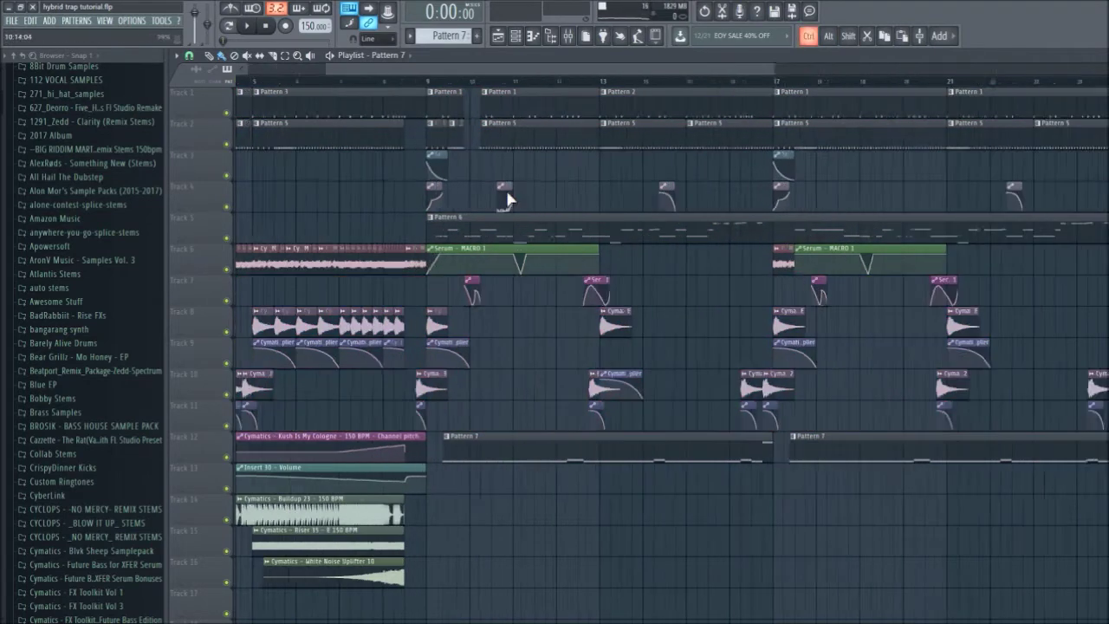
{"action": "left_click", "coordinate": [497, 97]}
{"action": "left_click", "coordinate": [533, 36]}
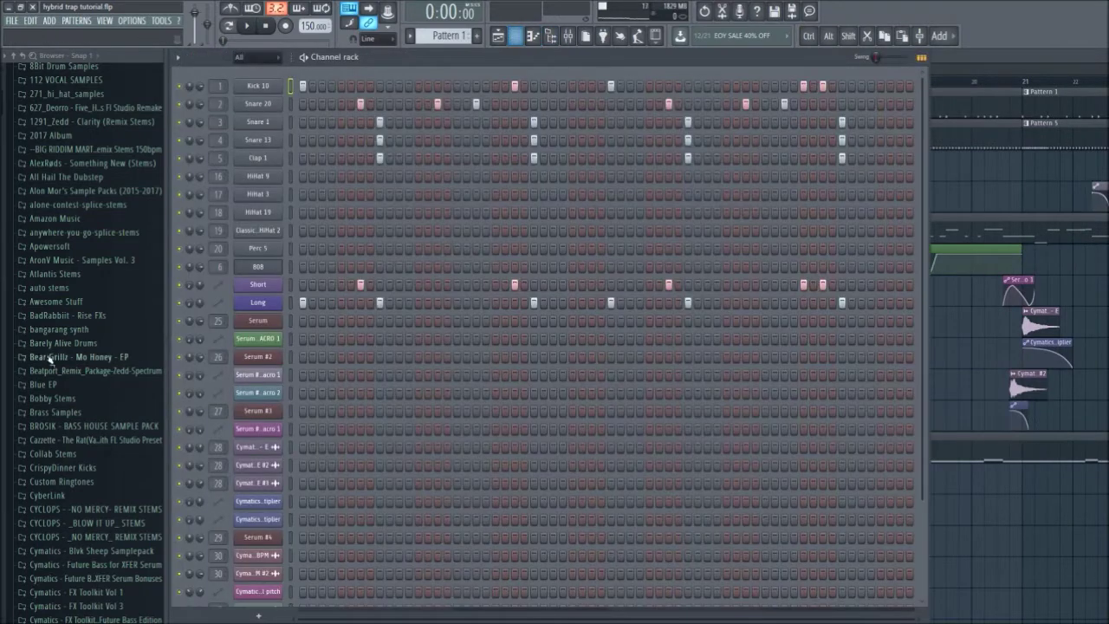
Browse the sample packs and expand the DeliFB ChillFi Sounds Vol. 1 pack, looking into its 808 folder
{"action": "scroll", "coordinate": [95, 347], "scroll_direction": "down", "scroll_amount": 5}
{"action": "scroll", "coordinate": [113, 327], "scroll_direction": "down", "scroll_amount": 6}
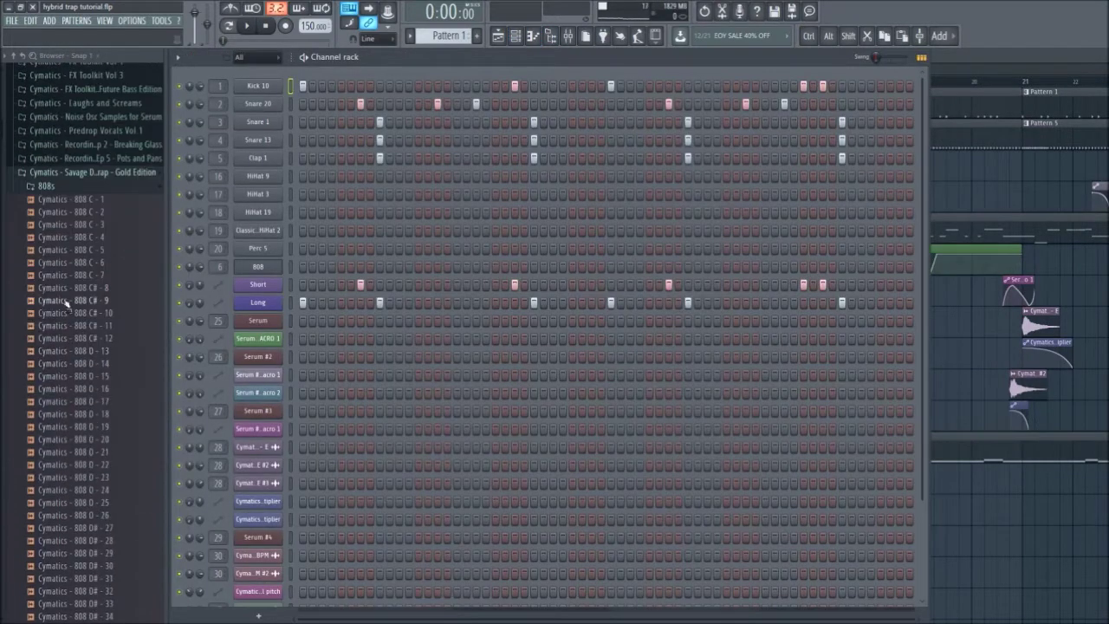
{"action": "left_click", "coordinate": [85, 173]}
{"action": "scroll", "coordinate": [75, 227], "scroll_direction": "down", "scroll_amount": 1}
{"action": "left_click", "coordinate": [76, 276]}
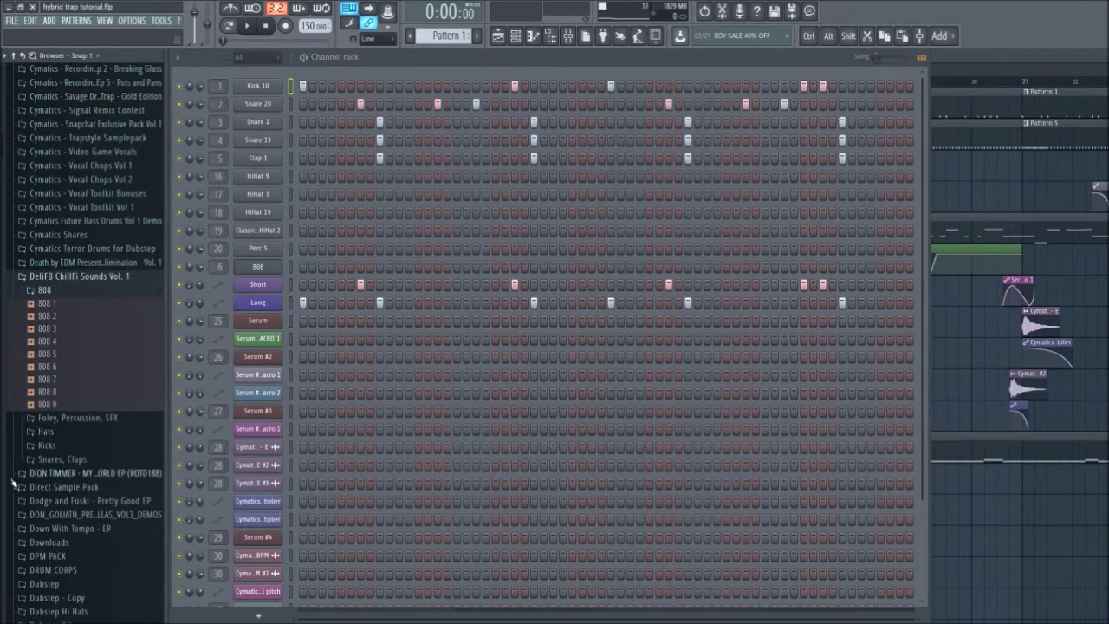
{"action": "left_click", "coordinate": [54, 293]}
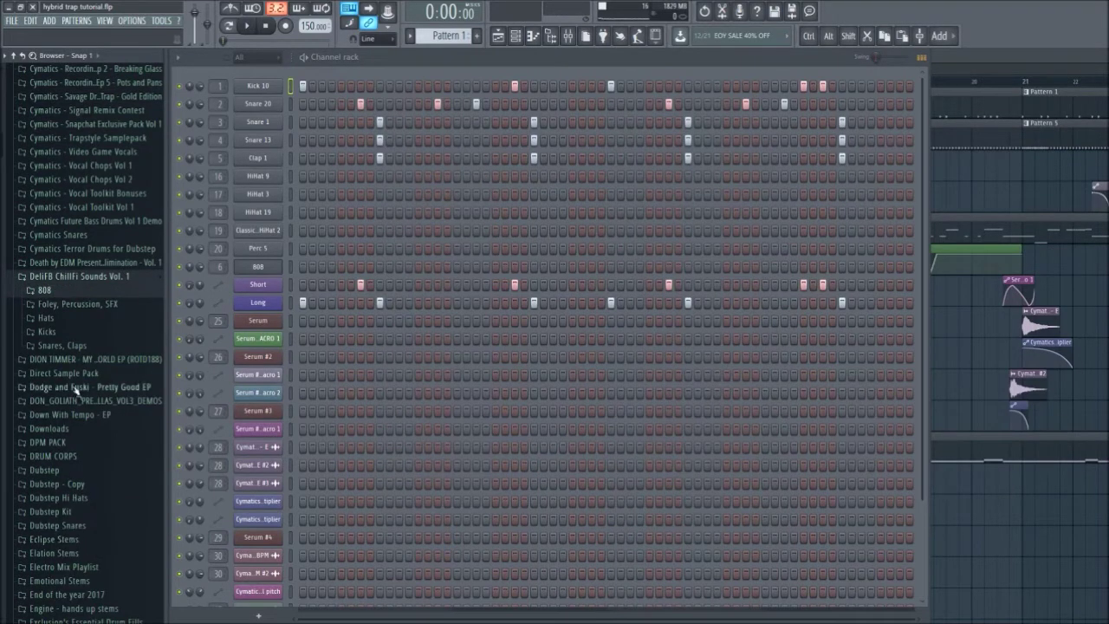
Preview several kick samples from the Kicks folder of the DeliFB ChillFi Sounds pack, and collapse the folder
{"action": "left_click", "coordinate": [52, 332]}
{"action": "left_click", "coordinate": [66, 334]}
{"action": "left_click", "coordinate": [66, 334]}
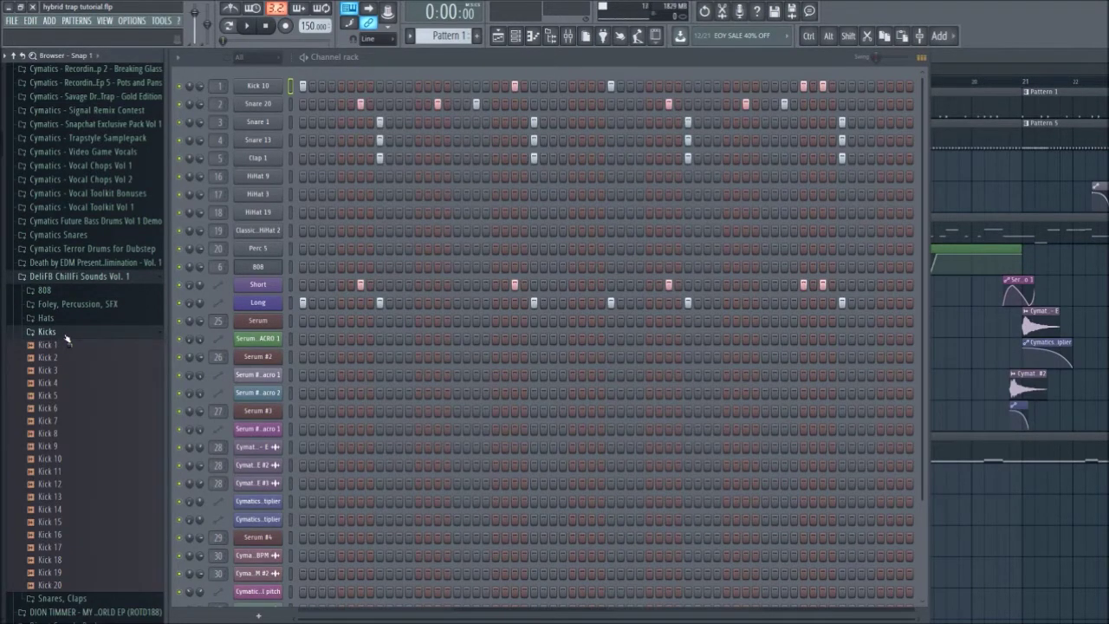
{"action": "scroll", "coordinate": [67, 341], "scroll_direction": "down", "scroll_amount": 3}
{"action": "left_click", "coordinate": [61, 193]}
{"action": "left_click", "coordinate": [61, 244]}
{"action": "left_click", "coordinate": [57, 295]}
{"action": "left_click", "coordinate": [58, 319]}
{"action": "left_click", "coordinate": [59, 345]}
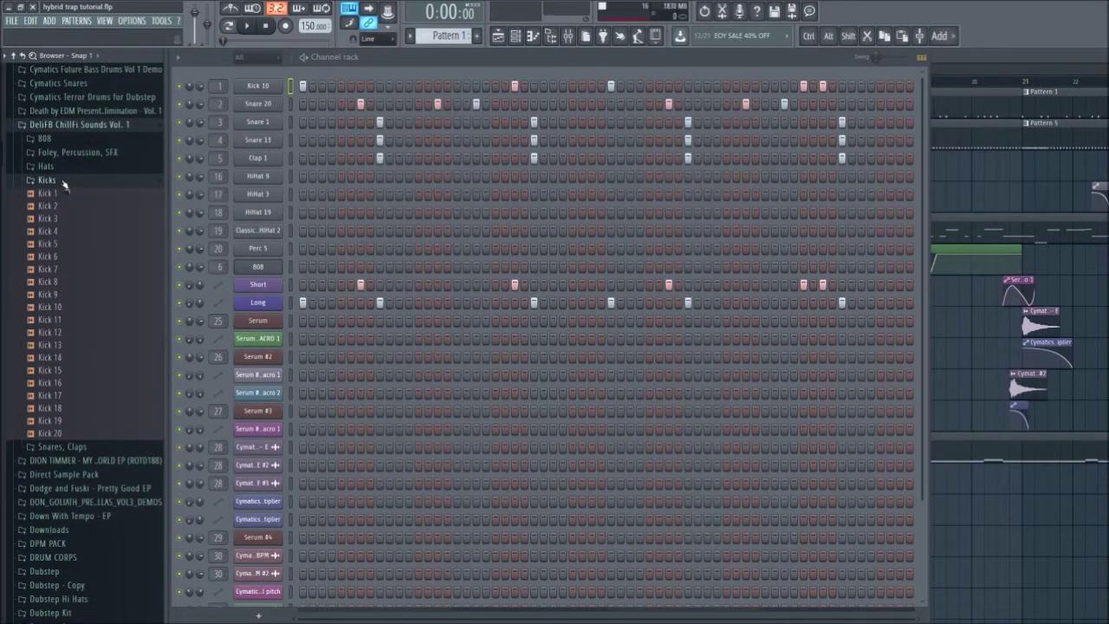
{"action": "left_click", "coordinate": [64, 181]}
Preview several hi-hat samples from the pack's Hats folder, and collapse the folder
{"action": "left_click", "coordinate": [58, 167]}
{"action": "left_click", "coordinate": [59, 295]}
{"action": "left_click", "coordinate": [61, 331]}
{"action": "left_click", "coordinate": [60, 381]}
{"action": "left_click", "coordinate": [49, 168]}
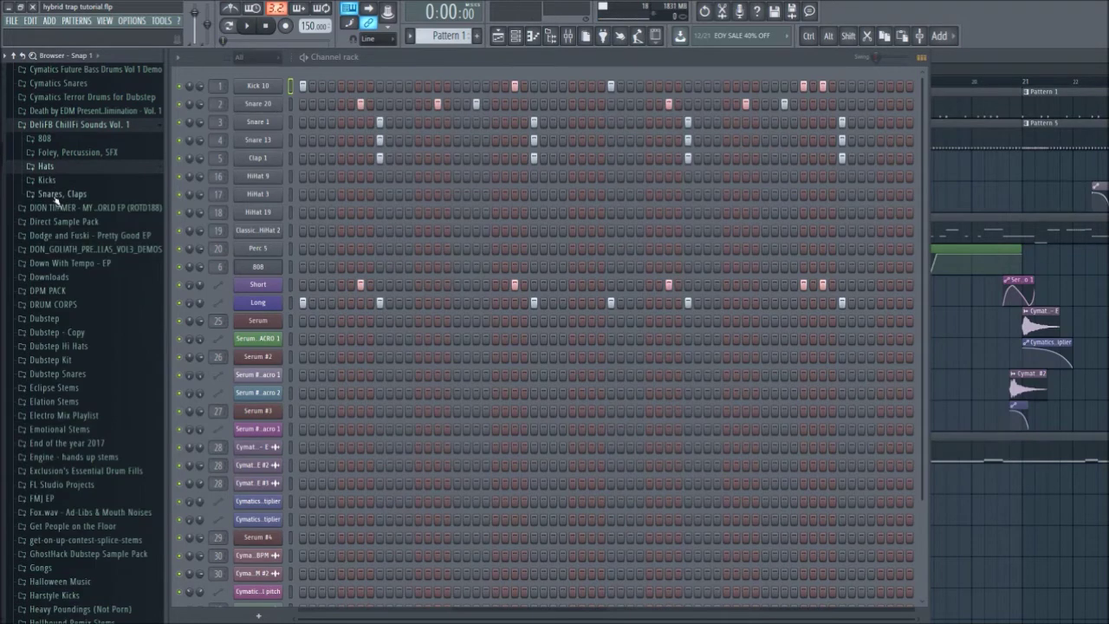
Preview clap and snare samples from the pack's Snares, Claps folder, including Snare 14, and collapse the folder
{"action": "left_click", "coordinate": [56, 196]}
{"action": "left_click", "coordinate": [52, 259]}
{"action": "left_click", "coordinate": [54, 335]}
{"action": "left_click", "coordinate": [54, 361]}
{"action": "left_click", "coordinate": [71, 485]}
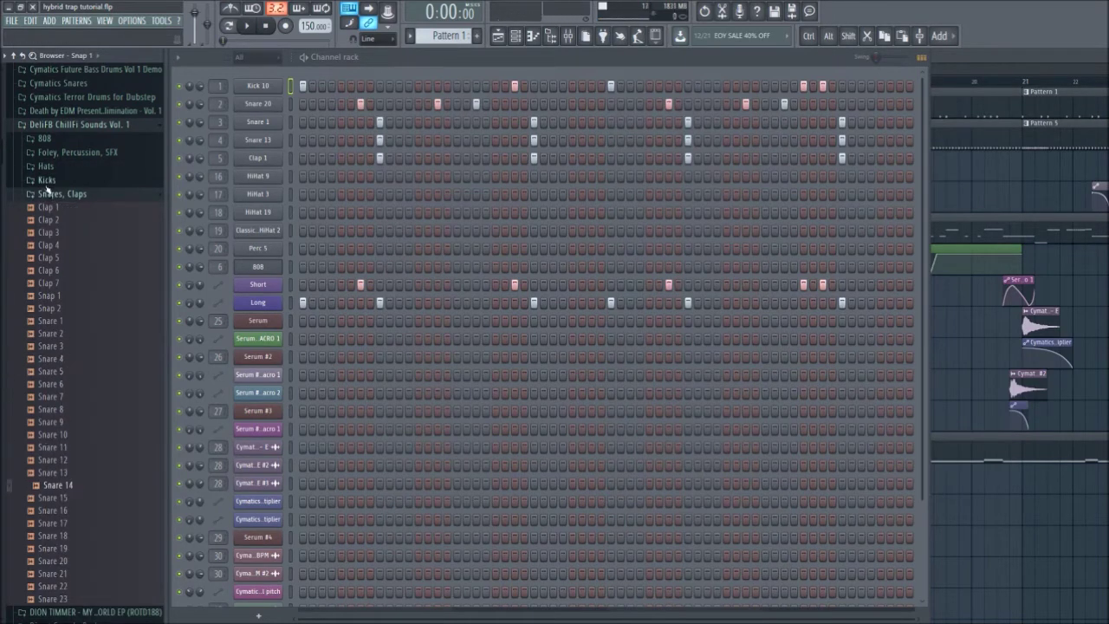
{"action": "left_click", "coordinate": [50, 193]}
Switch playback to pattern mode and audition Pattern 1's Snare 20, Snare 1, Snare 13 and Clap 1 channels in isolation
{"action": "key", "text": "ctrl"}
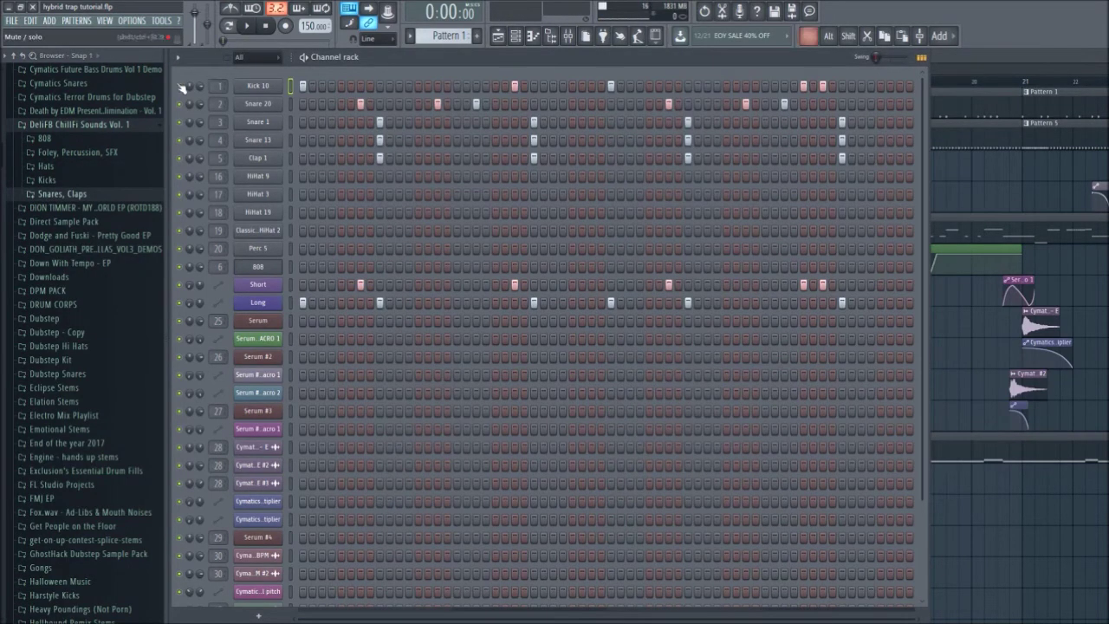
{"action": "key", "text": "ctrl"}
{"action": "left_click", "coordinate": [228, 29]}
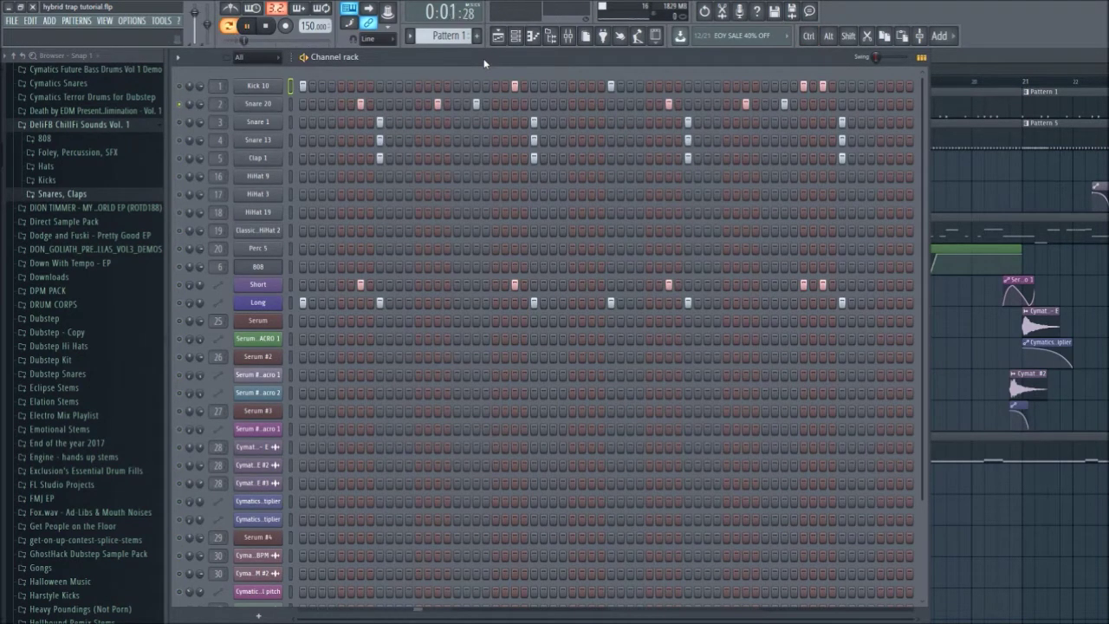
{"action": "key", "text": "space"}
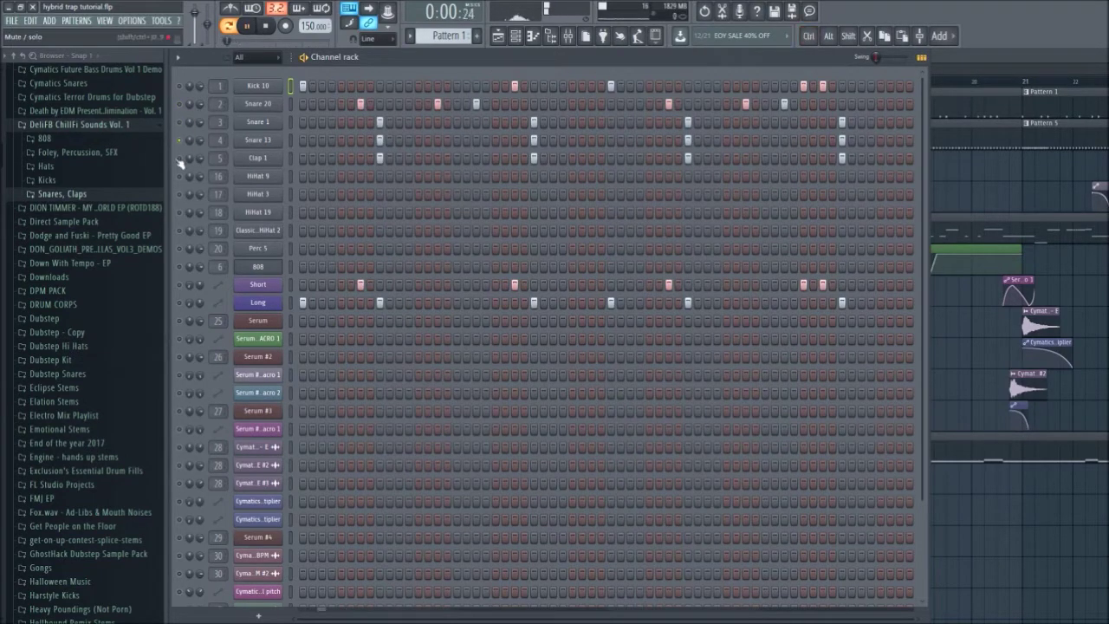
{"action": "key", "text": "space"}
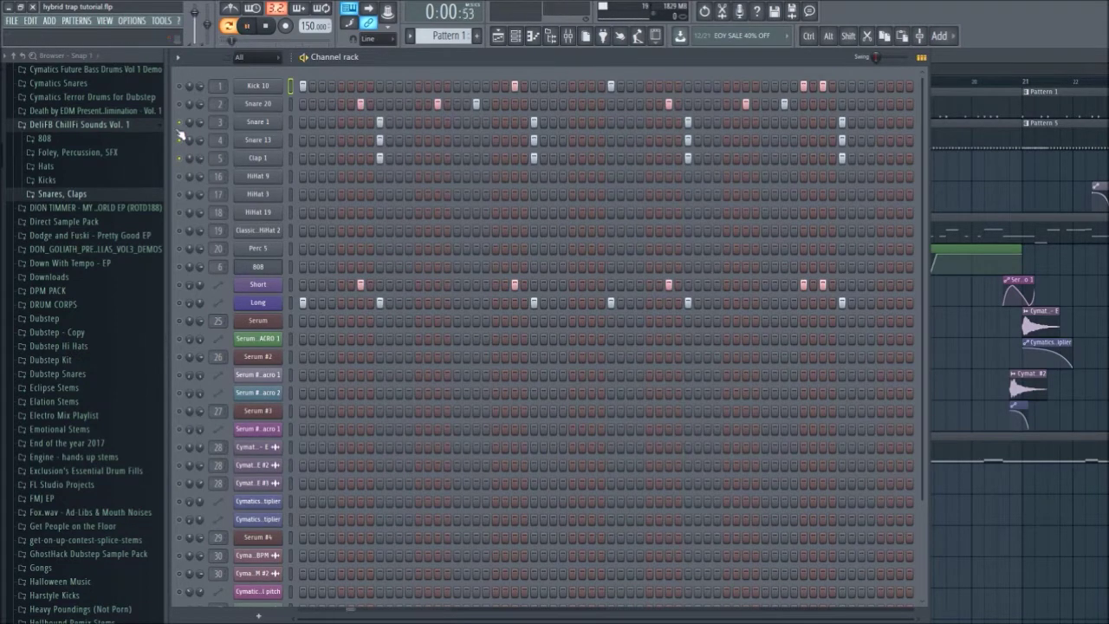
{"action": "key", "text": "space"}
Open the mixer and inspect the effects on Inserts 4 and 3, including Insert 3's Fruity Reeverb 2
{"action": "key", "text": "F9"}
{"action": "left_click", "coordinate": [312, 314]}
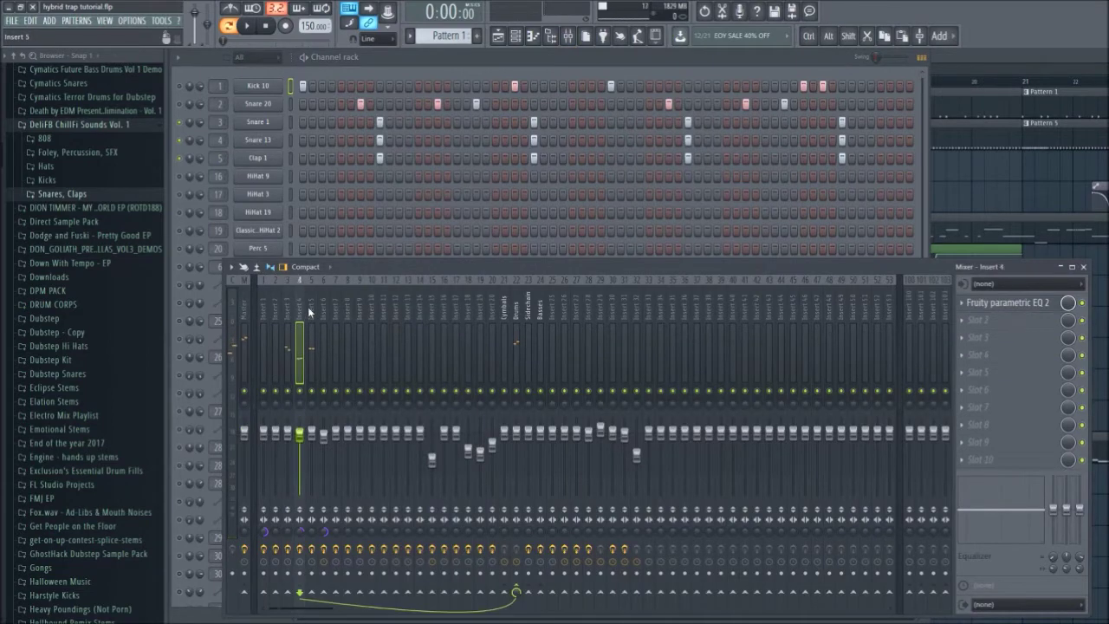
{"action": "left_click", "coordinate": [294, 305]}
{"action": "left_click", "coordinate": [288, 307]}
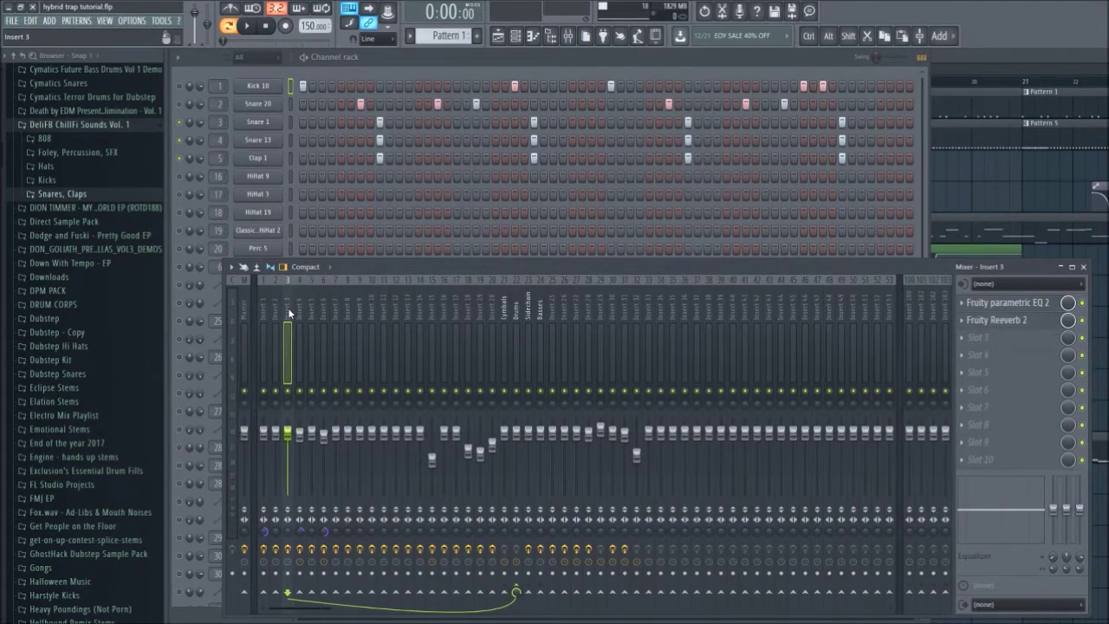
{"action": "left_click", "coordinate": [995, 319]}
{"action": "left_click", "coordinate": [480, 123]}
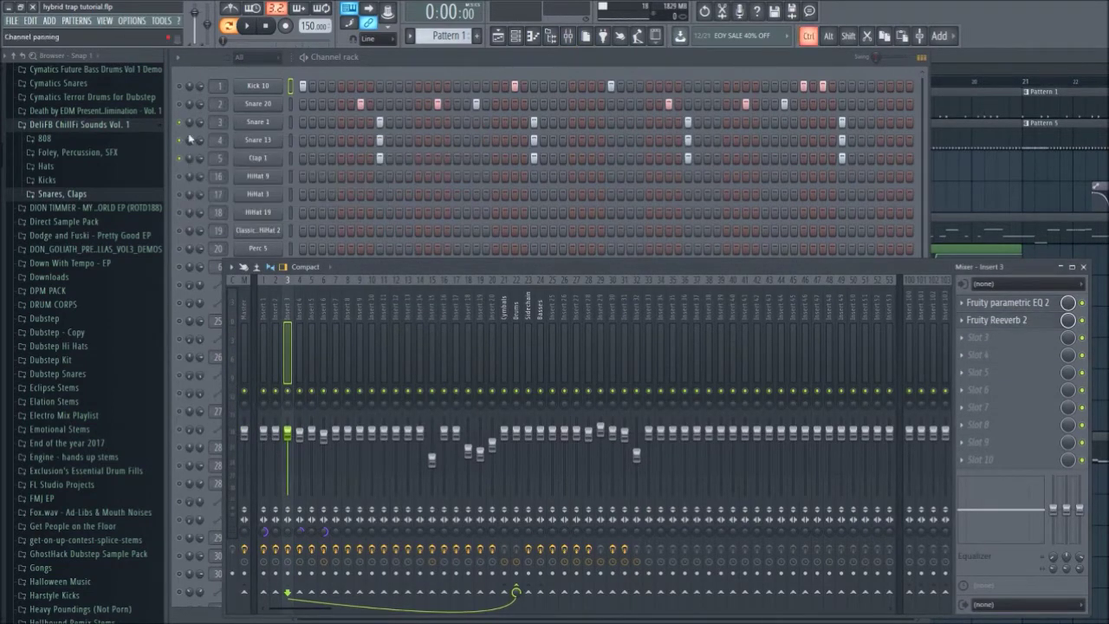
Solo Snare 1, play it, and check the Fruity Reeverb 2 settings on Insert 3 again
{"action": "left_click", "coordinate": [179, 125], "text": "ctrl"}
{"action": "key", "text": "space"}
{"action": "left_click", "coordinate": [1027, 264]}
{"action": "key", "text": "space"}
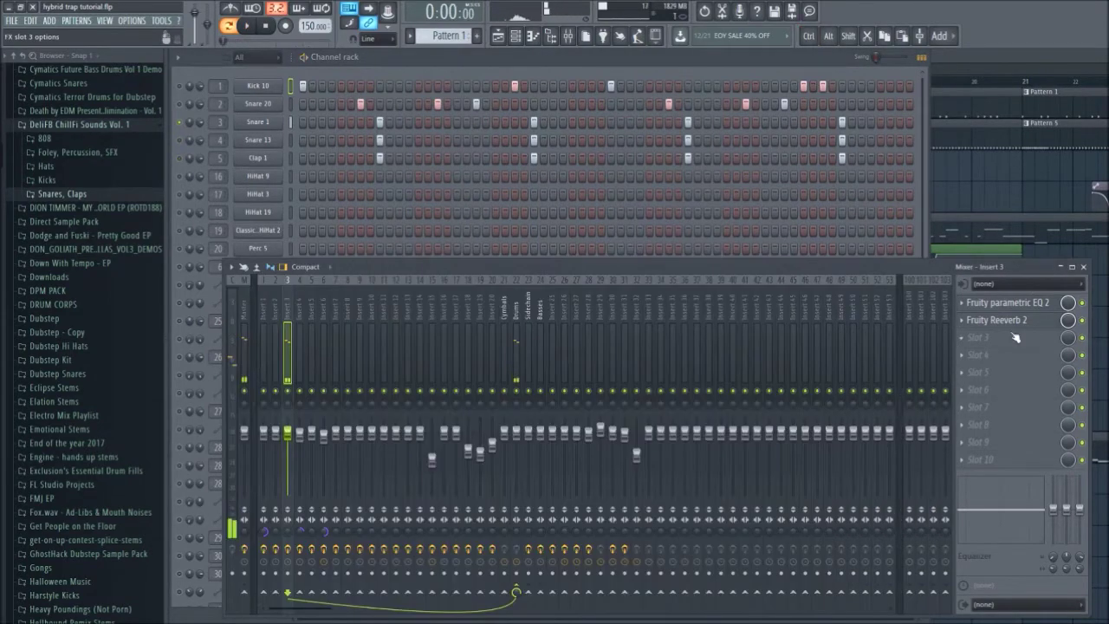
{"action": "left_click", "coordinate": [996, 319]}
{"action": "left_click", "coordinate": [485, 127]}
Solo the HiHat 9 channel, switch to Pattern 5 and play its hi-hat pattern
{"action": "left_click", "coordinate": [178, 185]}
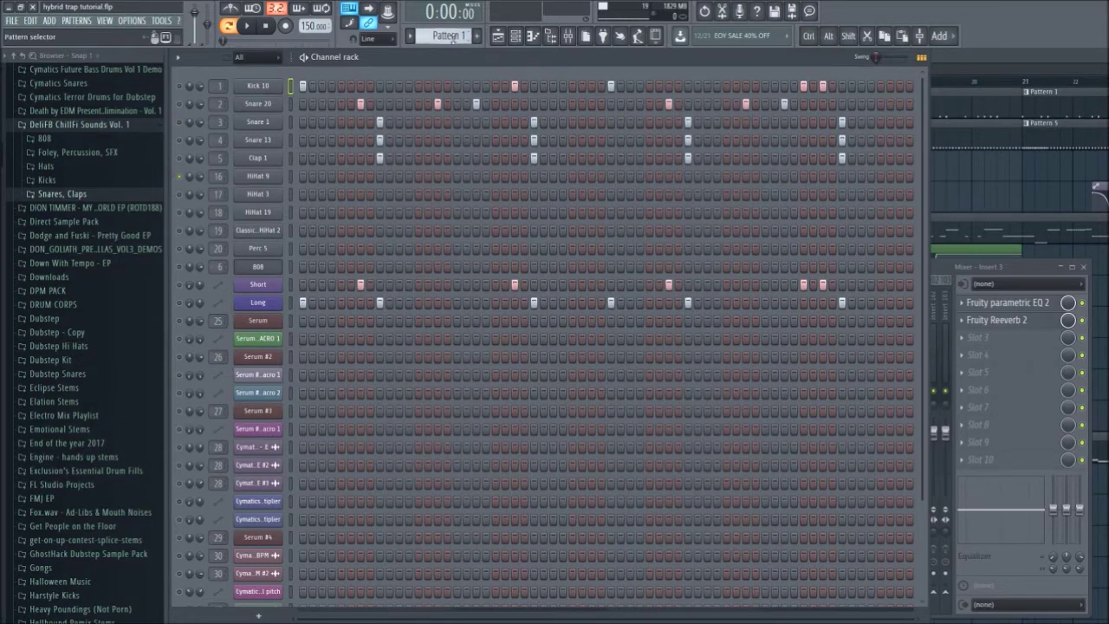
{"action": "scroll", "coordinate": [451, 36], "scroll_direction": "down", "scroll_amount": 1}
{"action": "left_click", "coordinate": [956, 135]}
{"action": "left_click", "coordinate": [516, 37]}
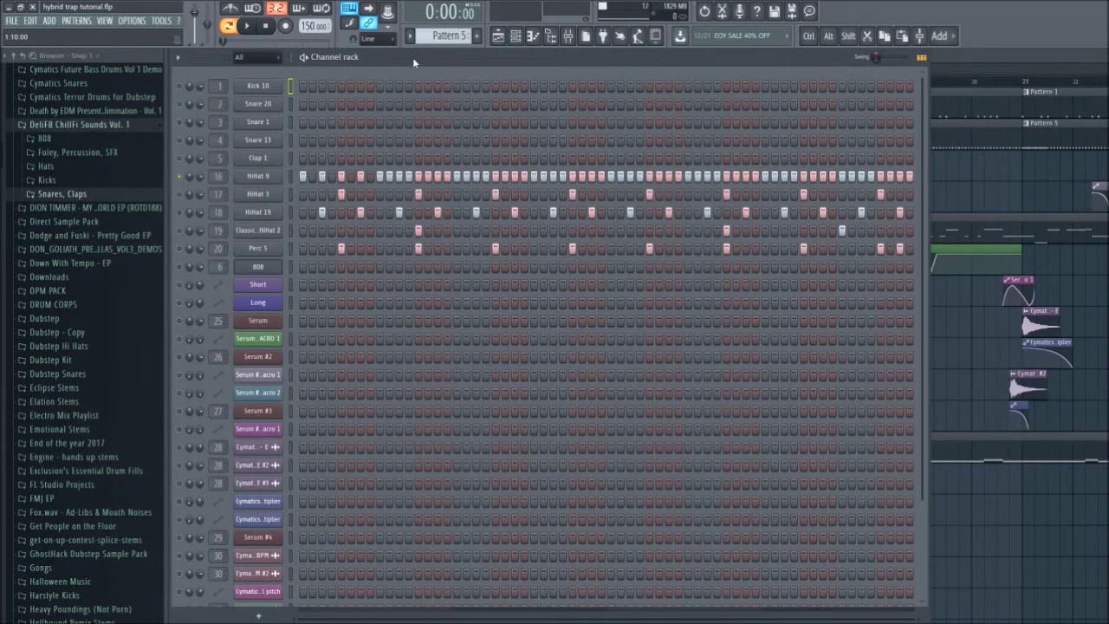
{"action": "key", "text": "space"}
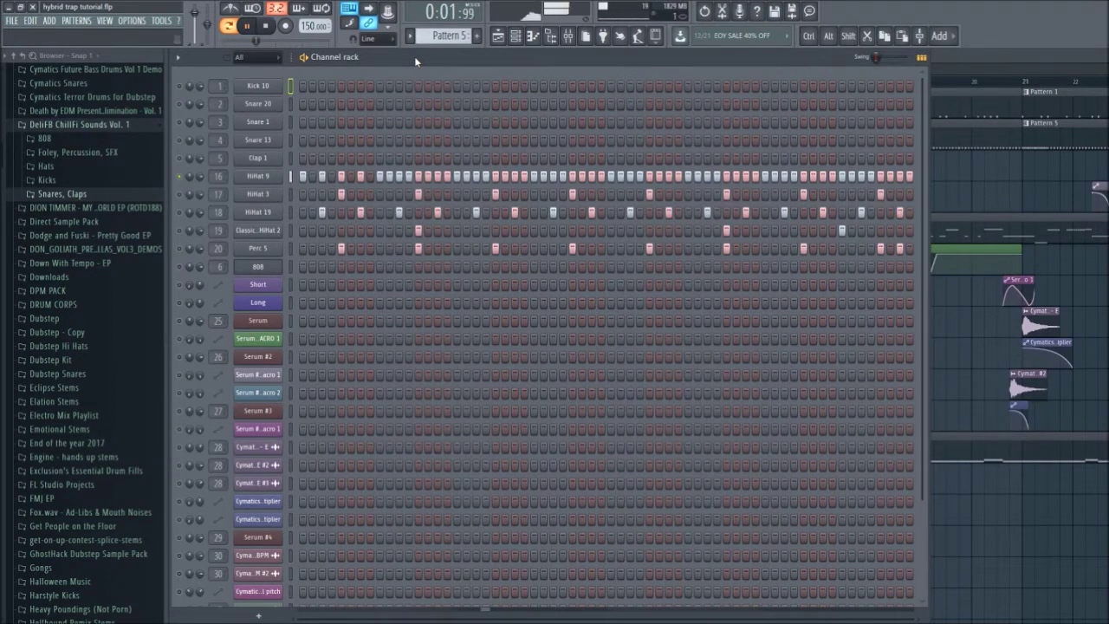
Stop playback and examine HiHat 9's notes up close in the piano roll
{"action": "left_click", "coordinate": [532, 37]}
{"action": "key", "text": "space"}
{"action": "right_click", "coordinate": [338, 318]}
{"action": "scroll", "coordinate": [223, 344], "scroll_direction": "up", "scroll_amount": 4}
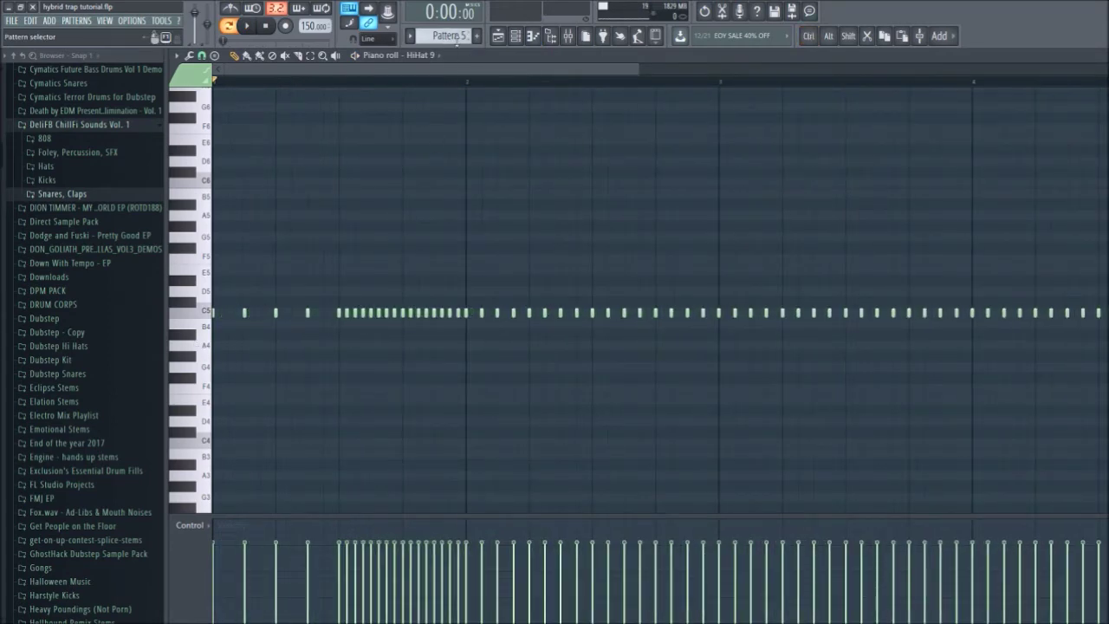
Return to the channel rack and audition Pattern 5's HiHat 3, HiHat 19, Classic HiHat 2 and Perc 5 layers
{"action": "left_click", "coordinate": [515, 36]}
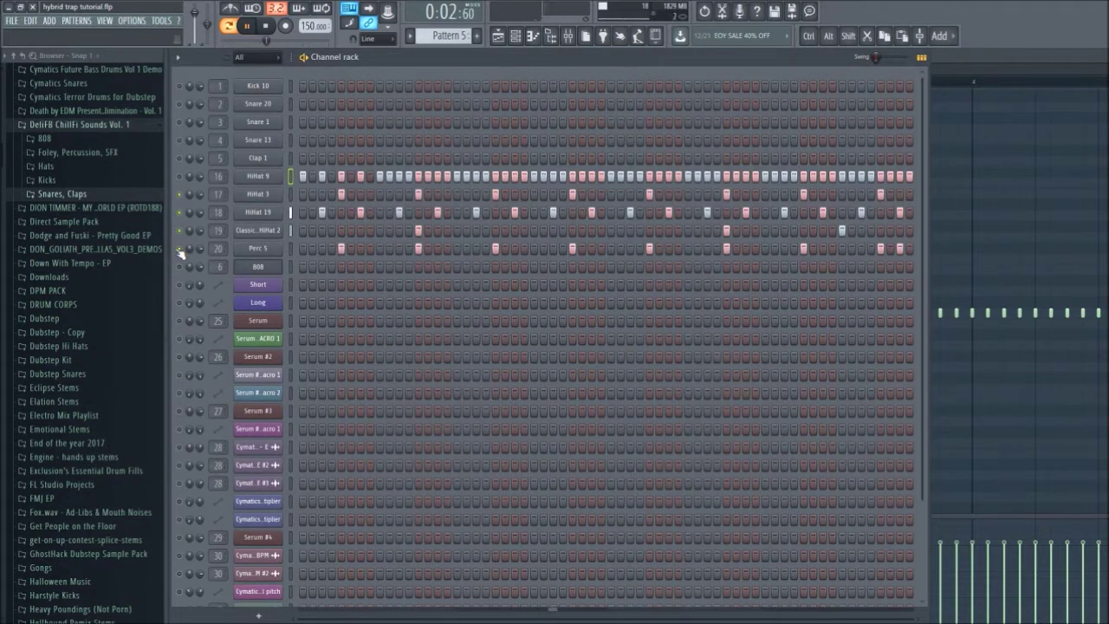
{"action": "key", "text": "space"}
{"action": "key", "text": "F6"}
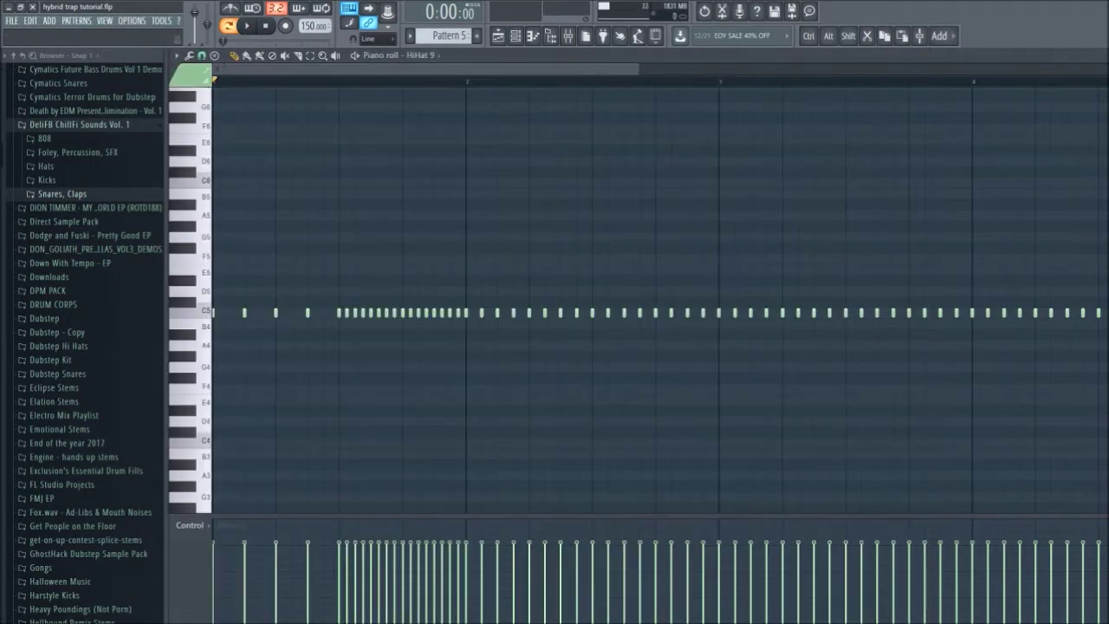
Return to the playlist, open Pattern 7's 808 notes in the piano roll and clear the time selection
{"action": "left_click", "coordinate": [1103, 56]}
{"action": "scroll", "coordinate": [1006, 197], "scroll_direction": "down", "scroll_amount": 3}
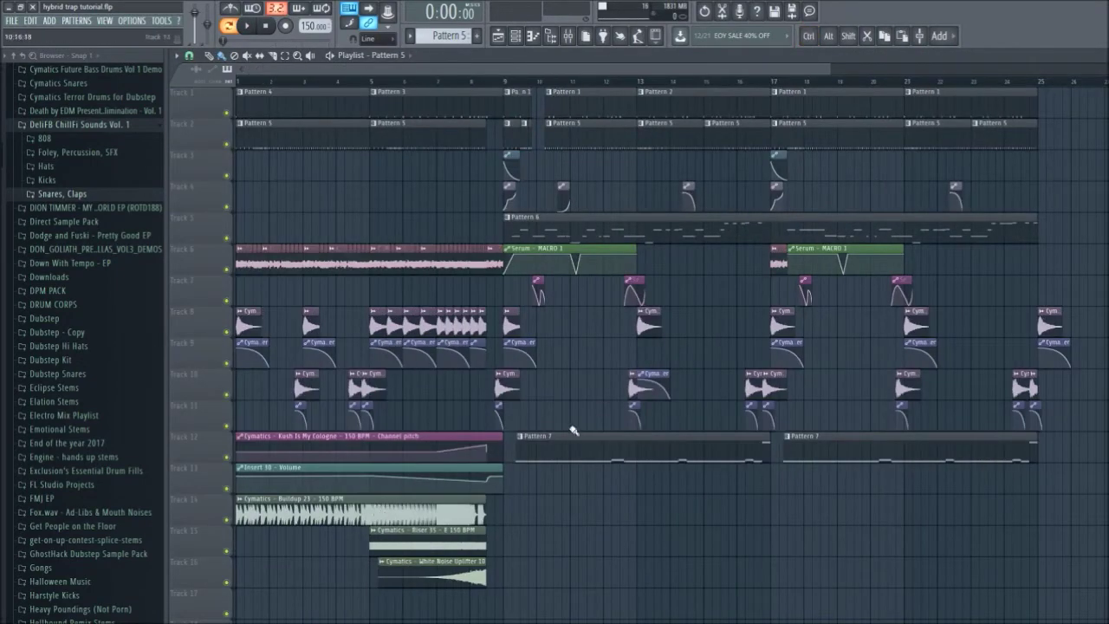
{"action": "double_click", "coordinate": [582, 452]}
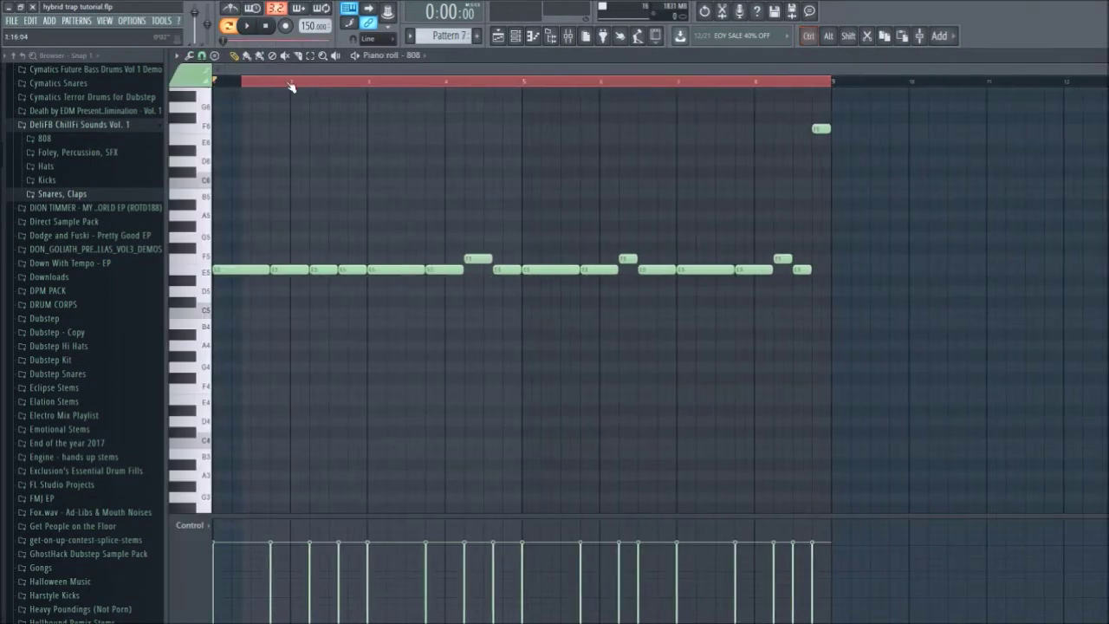
{"action": "left_click", "coordinate": [290, 84], "text": "ctrl"}
Collapse the DeliFB ChillFi Sounds Vol. 1 folder and look through the Cymatics sample pack folders in the browser
{"action": "left_click", "coordinate": [51, 139]}
{"action": "scroll", "coordinate": [119, 217], "scroll_direction": "up", "scroll_amount": 4}
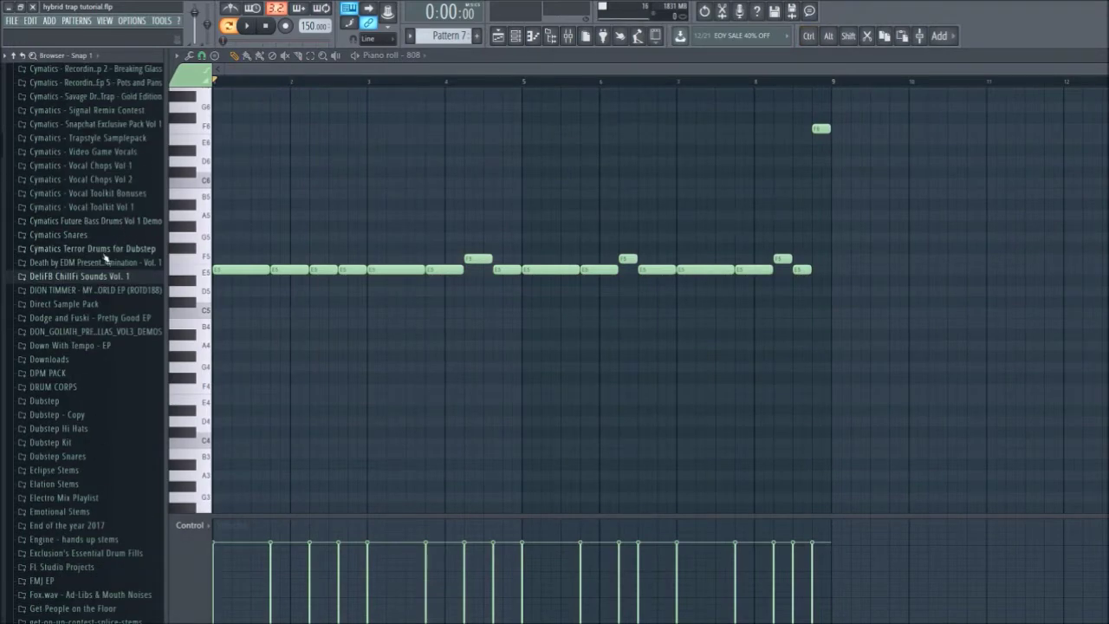
{"action": "scroll", "coordinate": [78, 313], "scroll_direction": "up", "scroll_amount": 4}
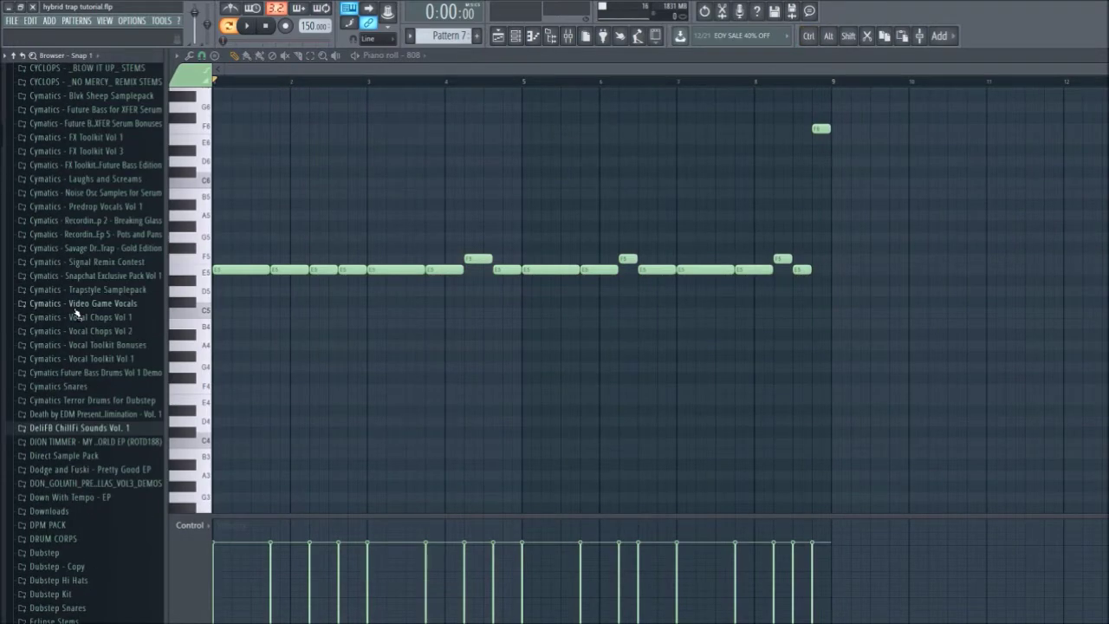
{"action": "key", "text": "ctrl"}
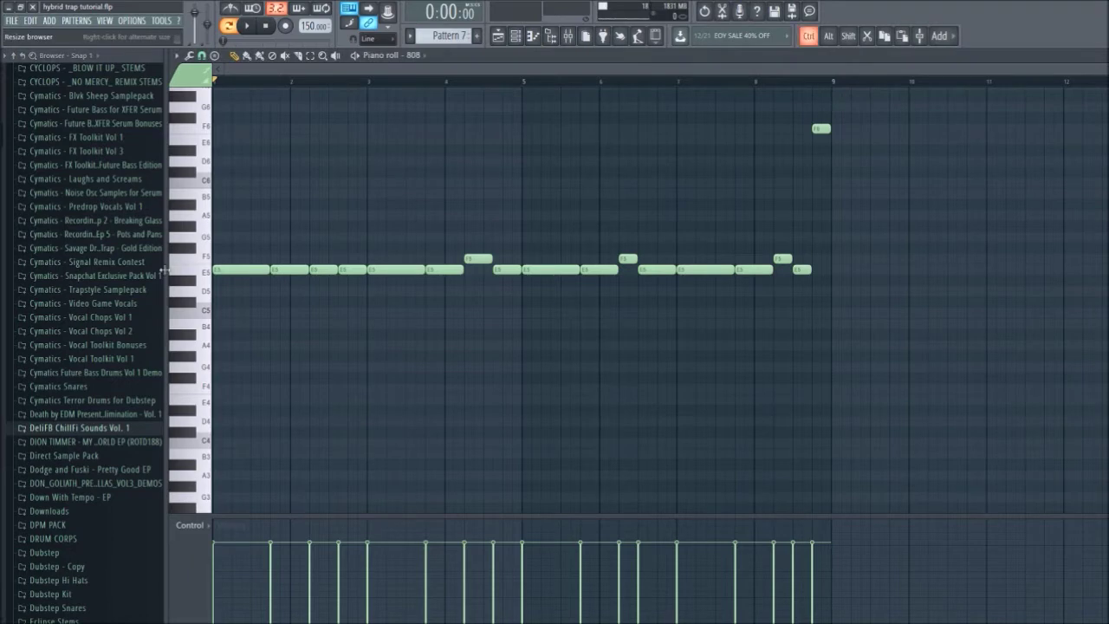
Play Pattern 7's 808 notes in the piano roll and stop playback
{"action": "scroll", "coordinate": [188, 284], "scroll_direction": "up", "scroll_amount": 4}
{"action": "scroll", "coordinate": [188, 285], "scroll_direction": "down", "scroll_amount": 1}
{"action": "key", "text": "space"}
{"action": "scroll", "coordinate": [330, 188], "scroll_direction": "down", "scroll_amount": 3}
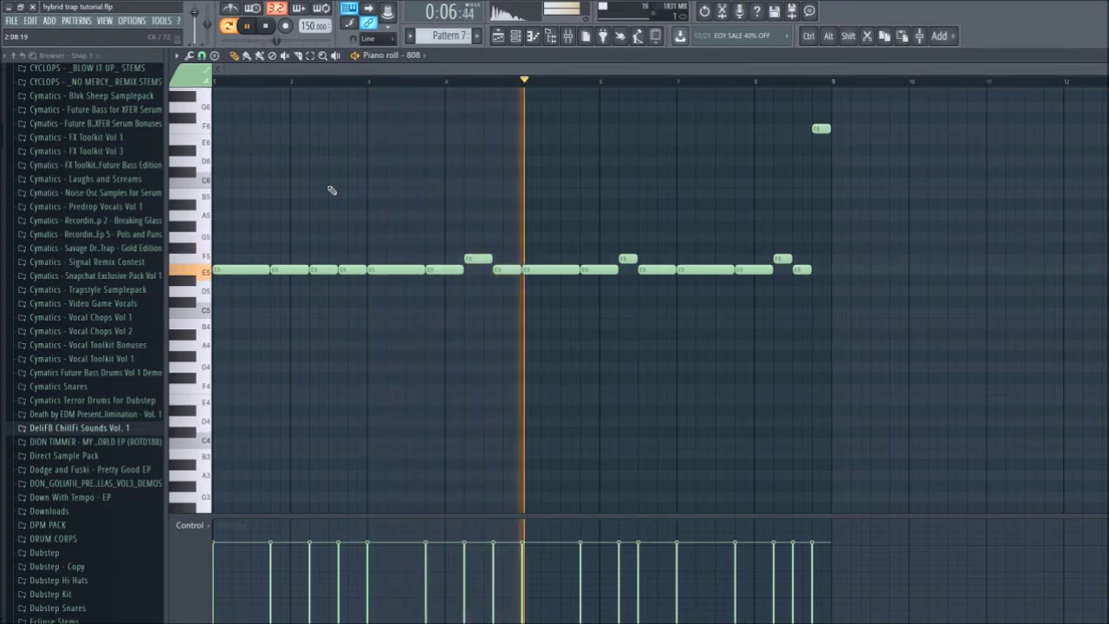
{"action": "key", "text": "space"}
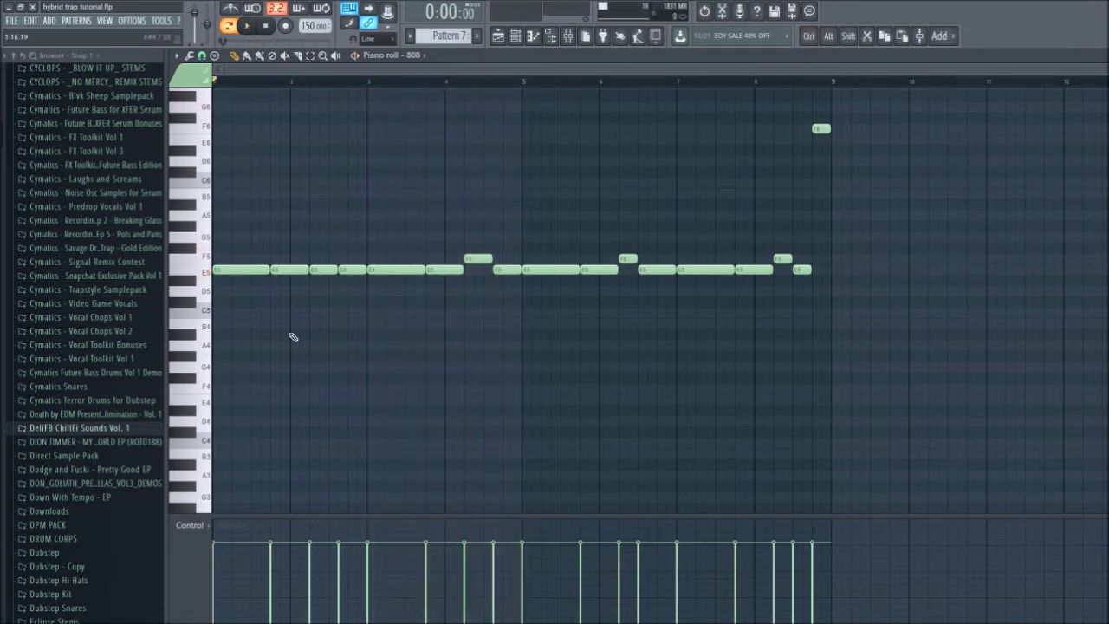
Check where Pattern 7 sits in the playlist and review its higher F5 808 note in the piano roll
{"action": "left_click", "coordinate": [1101, 54]}
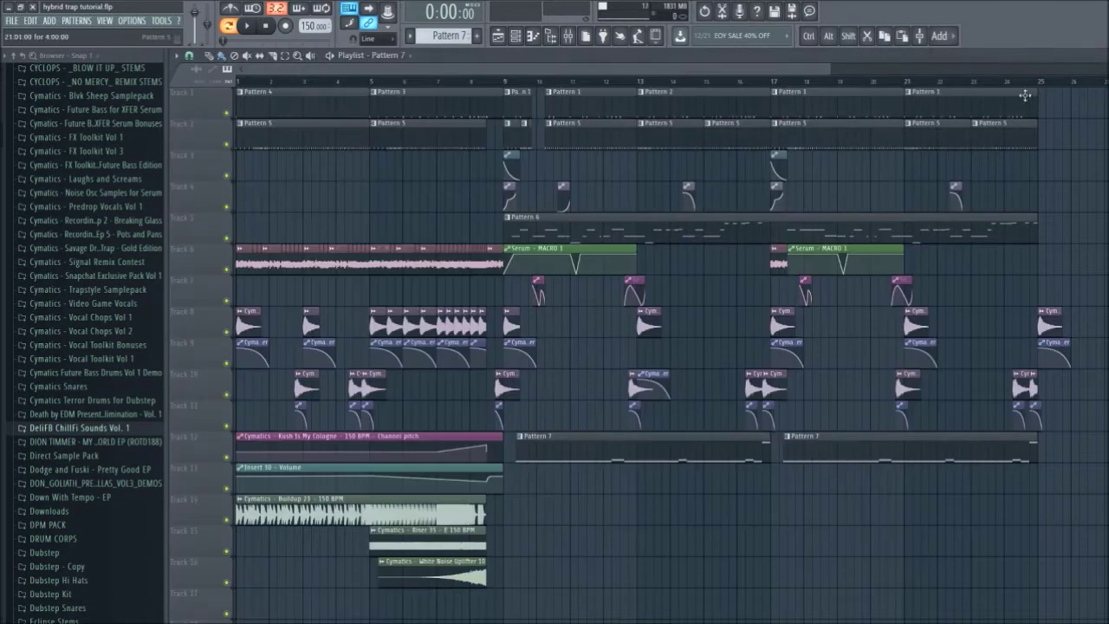
{"action": "scroll", "coordinate": [1102, 234], "scroll_direction": "down", "scroll_amount": 3}
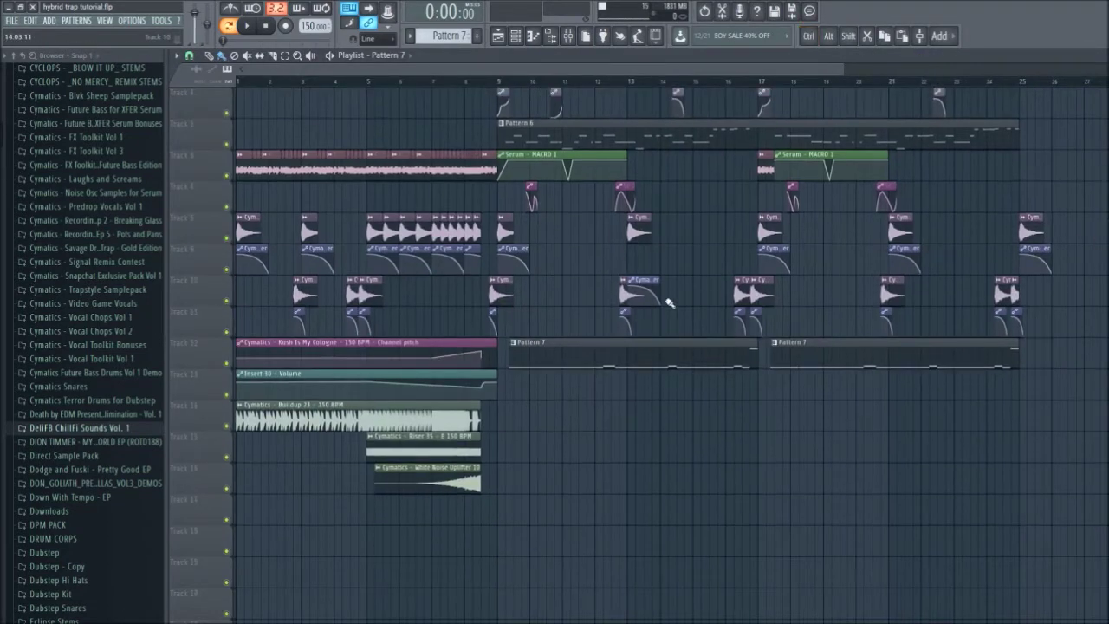
{"action": "scroll", "coordinate": [641, 316], "scroll_direction": "up", "scroll_amount": 3}
{"action": "double_click", "coordinate": [591, 392]}
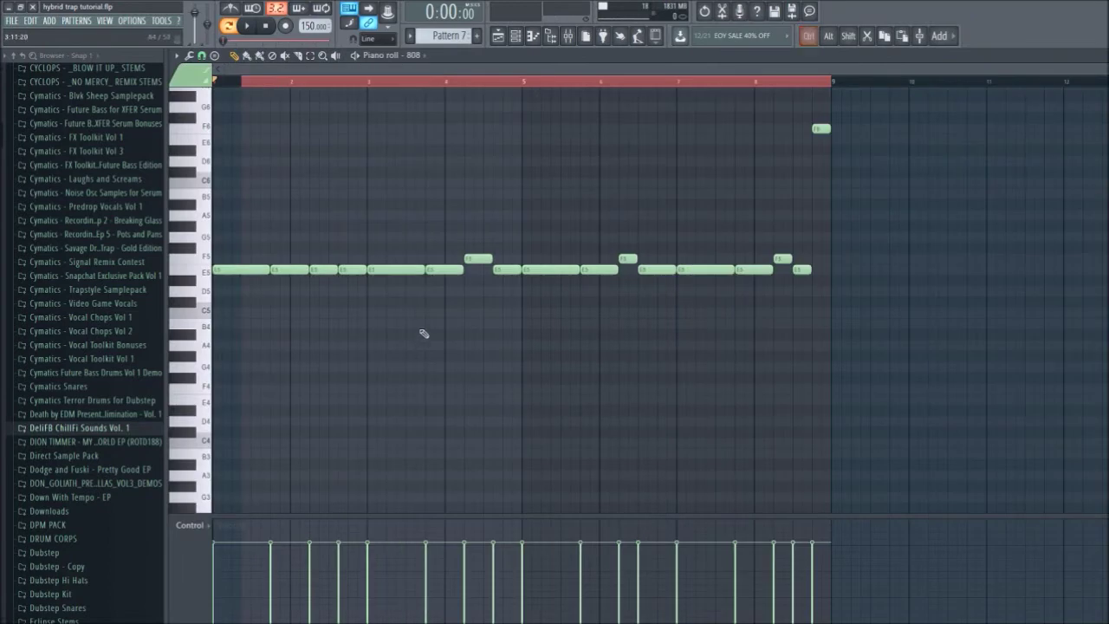
{"action": "left_click", "coordinate": [479, 259], "text": "ctrl"}
{"action": "left_click", "coordinate": [1102, 56]}
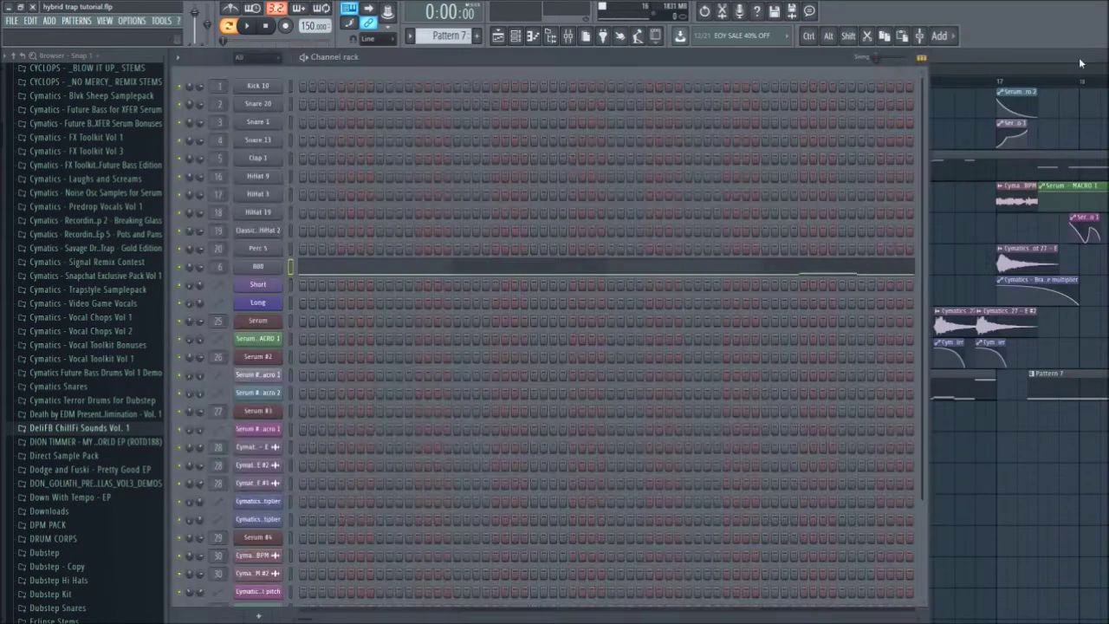
Close the channel rack and examine Pattern 6's Serum notes in the piano roll
{"action": "left_click", "coordinate": [922, 56]}
{"action": "scroll", "coordinate": [505, 336], "scroll_direction": "down", "scroll_amount": 3}
{"action": "double_click", "coordinate": [563, 159]}
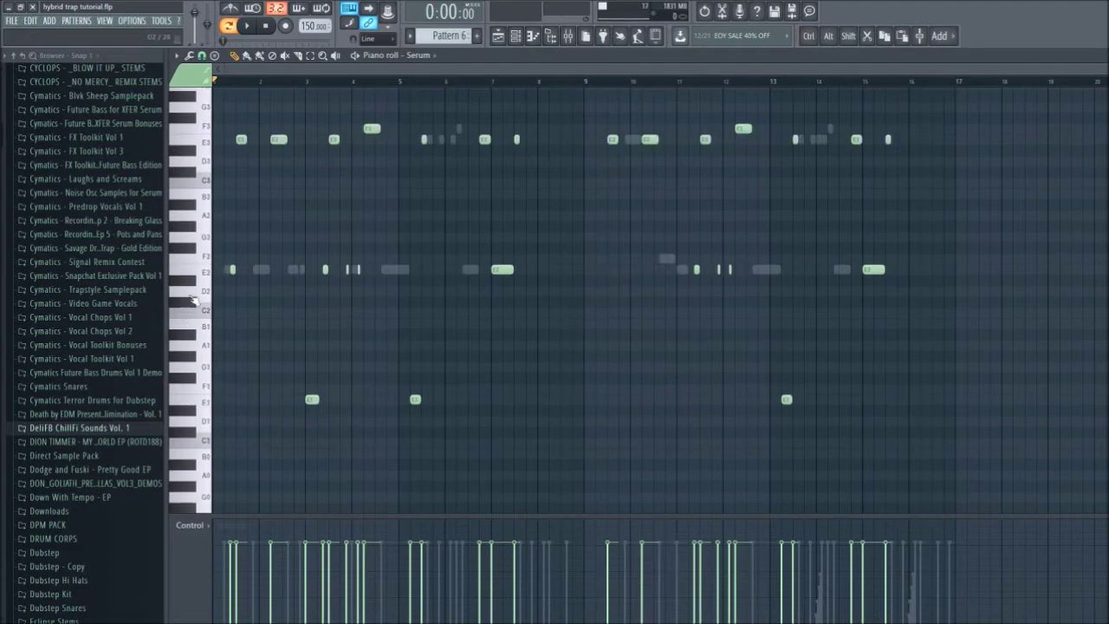
{"action": "scroll", "coordinate": [390, 213], "scroll_direction": "up", "scroll_amount": 2}
{"action": "scroll", "coordinate": [374, 225], "scroll_direction": "up", "scroll_amount": 2}
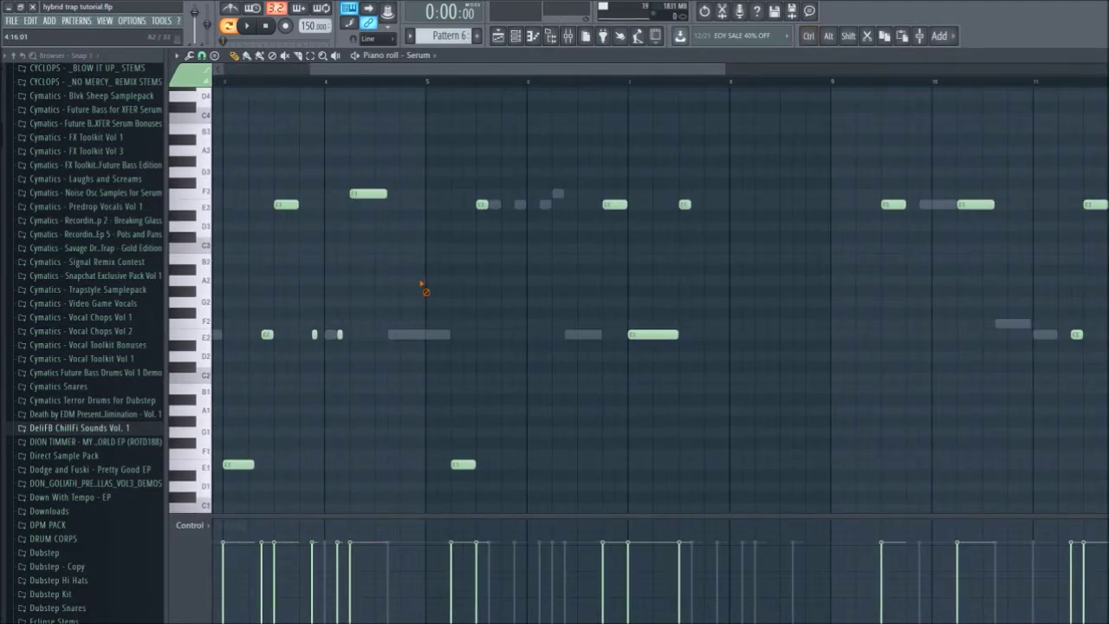
{"action": "scroll", "coordinate": [407, 292], "scroll_direction": "down", "scroll_amount": 2}
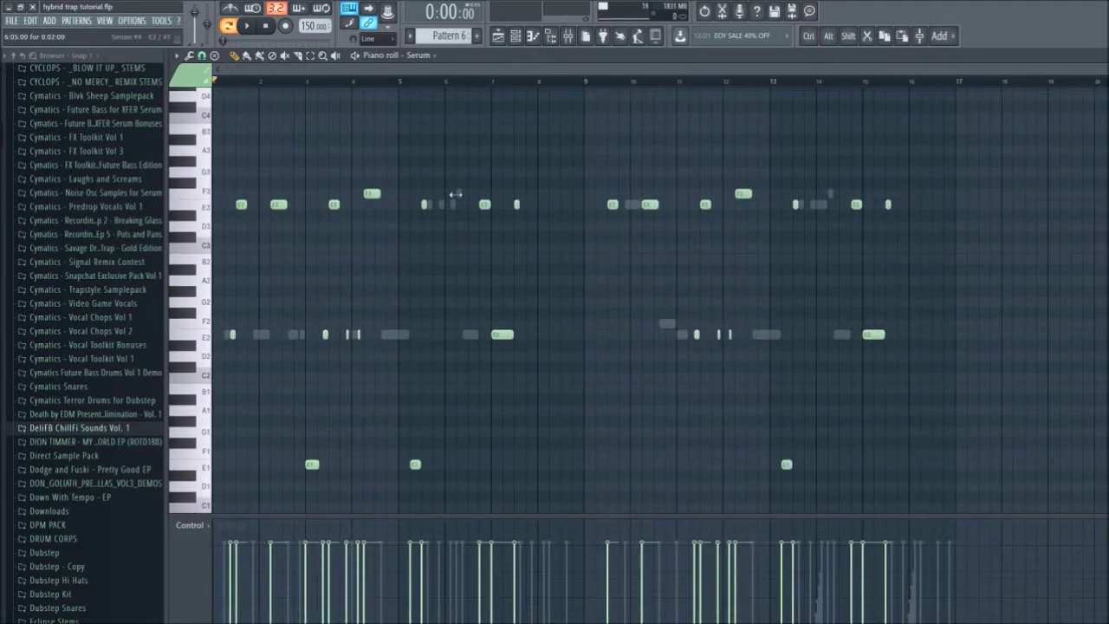
Return to the playlist, select Pattern 7 and move the Cymatics automation clip at bar 13 from Track 10 to Track 9
{"action": "left_click", "coordinate": [1101, 55]}
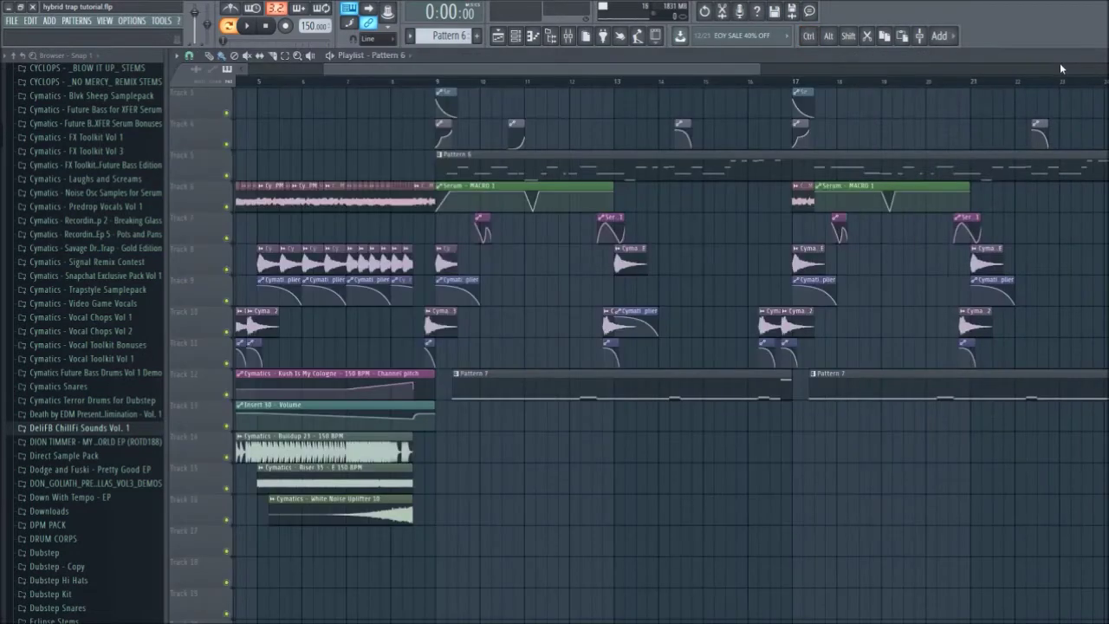
{"action": "double_click", "coordinate": [627, 399]}
{"action": "scroll", "coordinate": [914, 451], "scroll_direction": "down", "scroll_amount": 2}
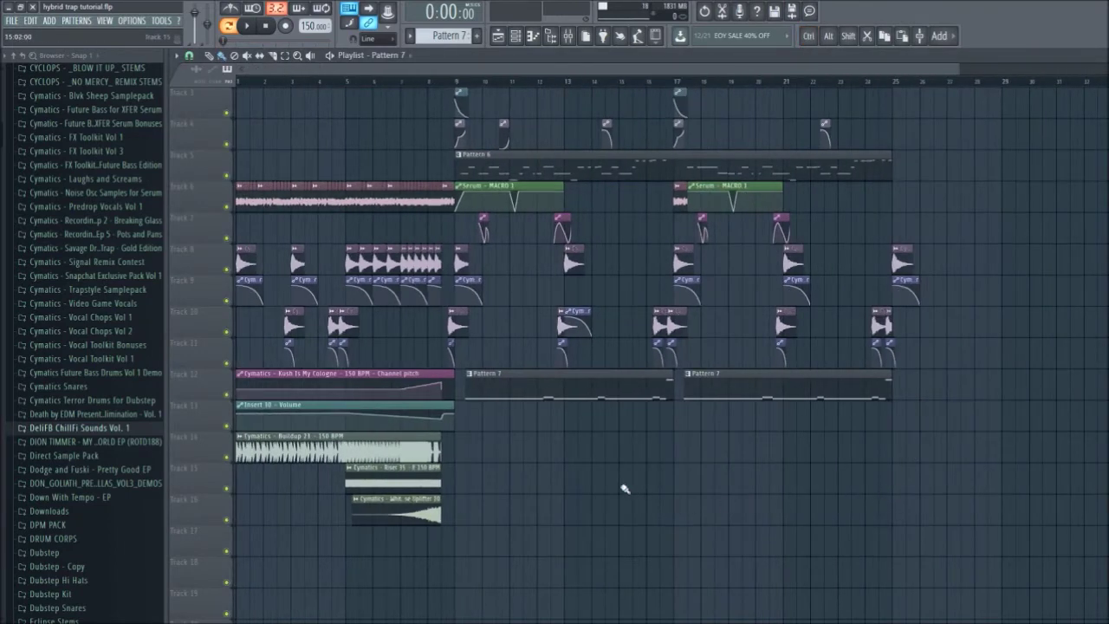
{"action": "scroll", "coordinate": [597, 433], "scroll_direction": "up", "scroll_amount": 3}
{"action": "left_click_drag", "start_coordinate": [581, 327], "coordinate": [580, 292]}
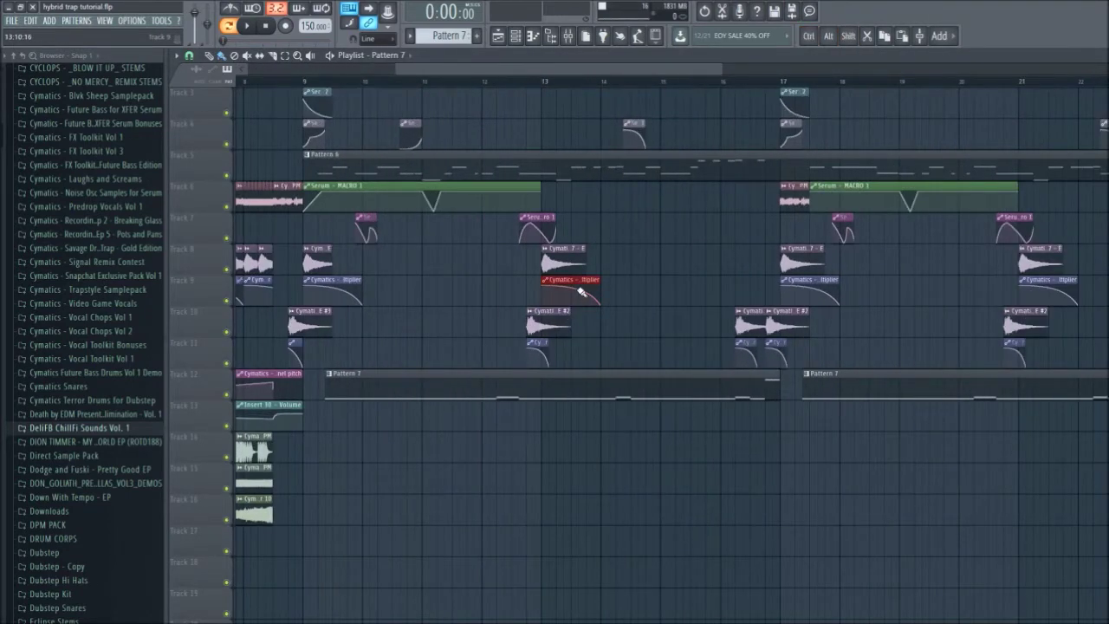
{"action": "scroll", "coordinate": [695, 263], "scroll_direction": "down", "scroll_amount": 3}
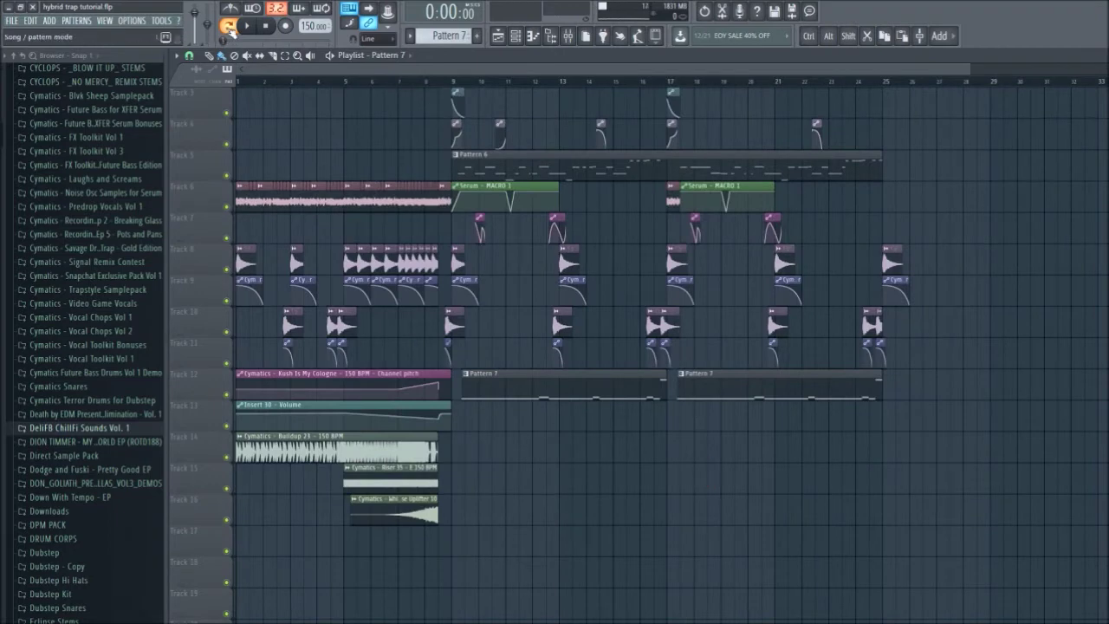
Switch playback to song mode and place the playhead at the drop on bar 9
{"action": "left_click", "coordinate": [231, 32]}
{"action": "scroll", "coordinate": [490, 477], "scroll_direction": "up", "scroll_amount": 3}
{"action": "scroll", "coordinate": [501, 486], "scroll_direction": "up", "scroll_amount": 2}
{"action": "left_click", "coordinate": [421, 78]}
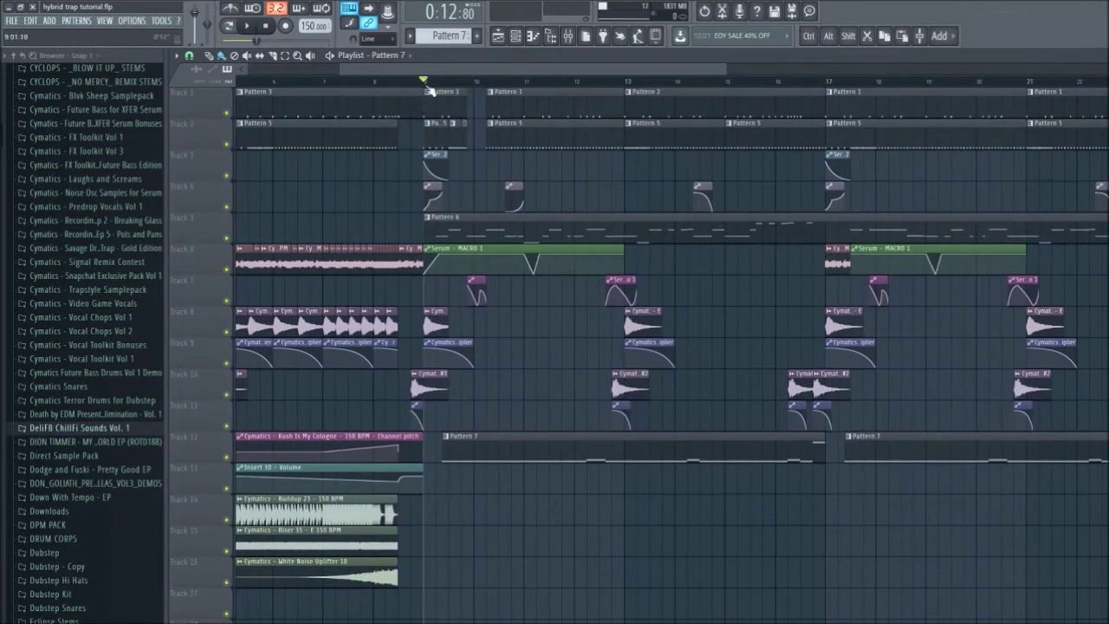
Open the mixer, solo Insert 3, play the drop and switch the solo to Insert 6
{"action": "key", "text": "F9"}
{"action": "left_click", "coordinate": [288, 391], "text": "ctrl"}
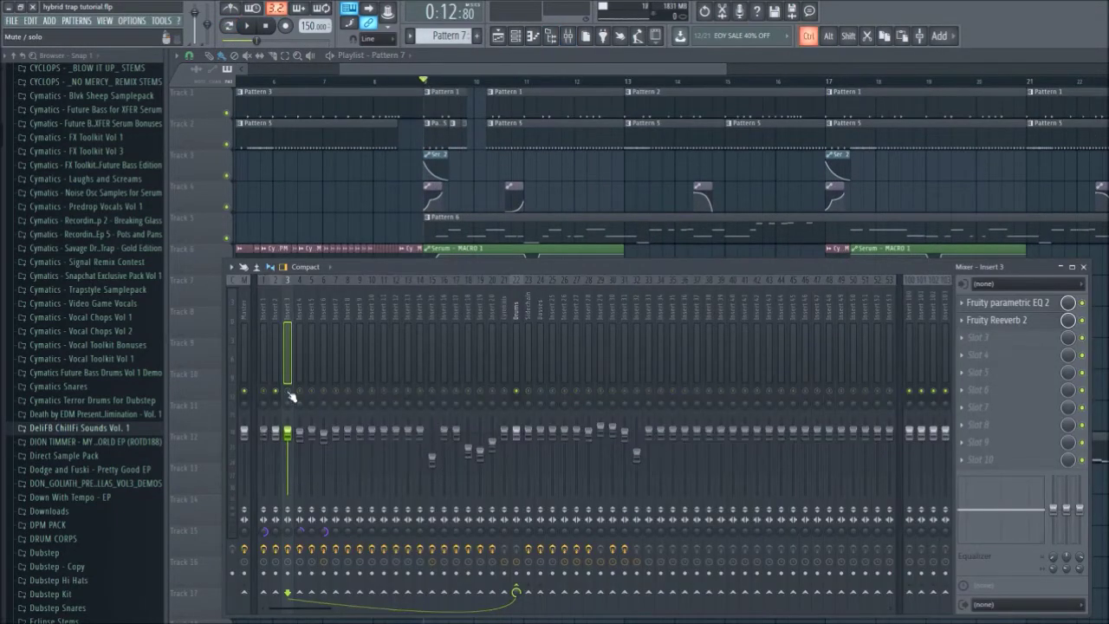
{"action": "key", "text": "space"}
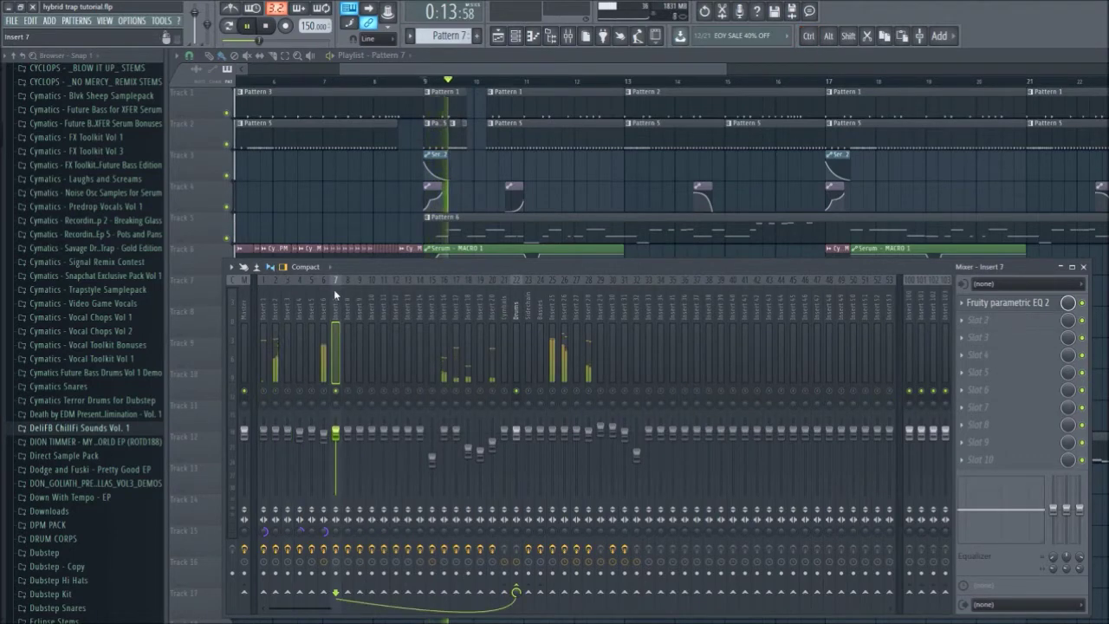
{"action": "left_click", "coordinate": [323, 390], "text": "ctrl"}
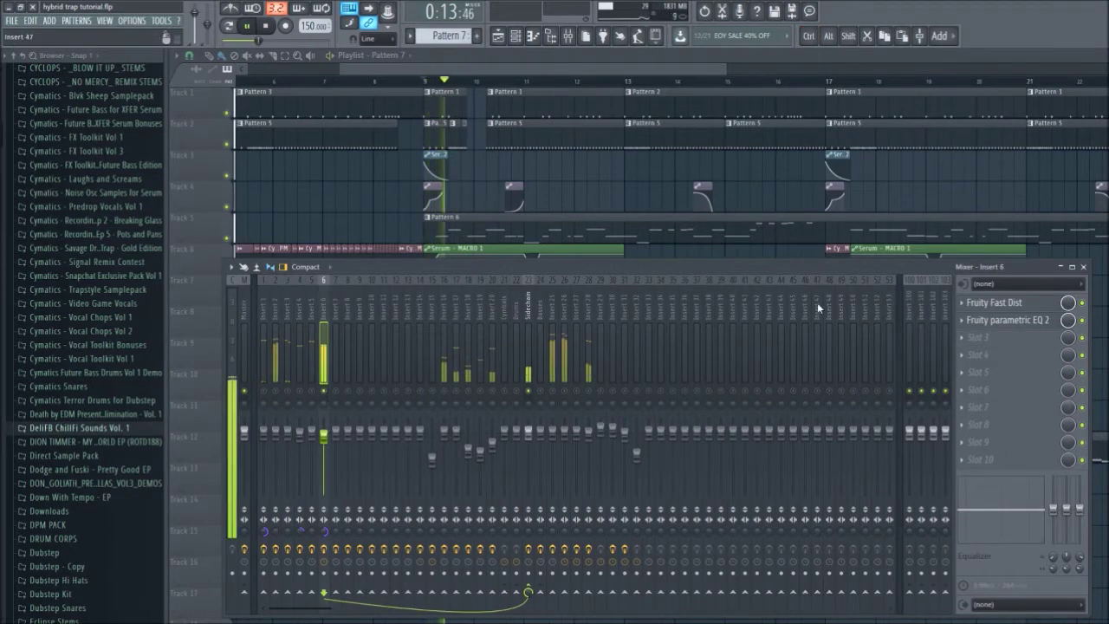
Examine Insert 6's Fruity parametric EQ 2 curve, play the drop briefly and close the equalizer
{"action": "left_click", "coordinate": [1008, 319]}
{"action": "key", "text": "space"}
{"action": "left_click_drag", "start_coordinate": [418, 178], "coordinate": [528, 208]}
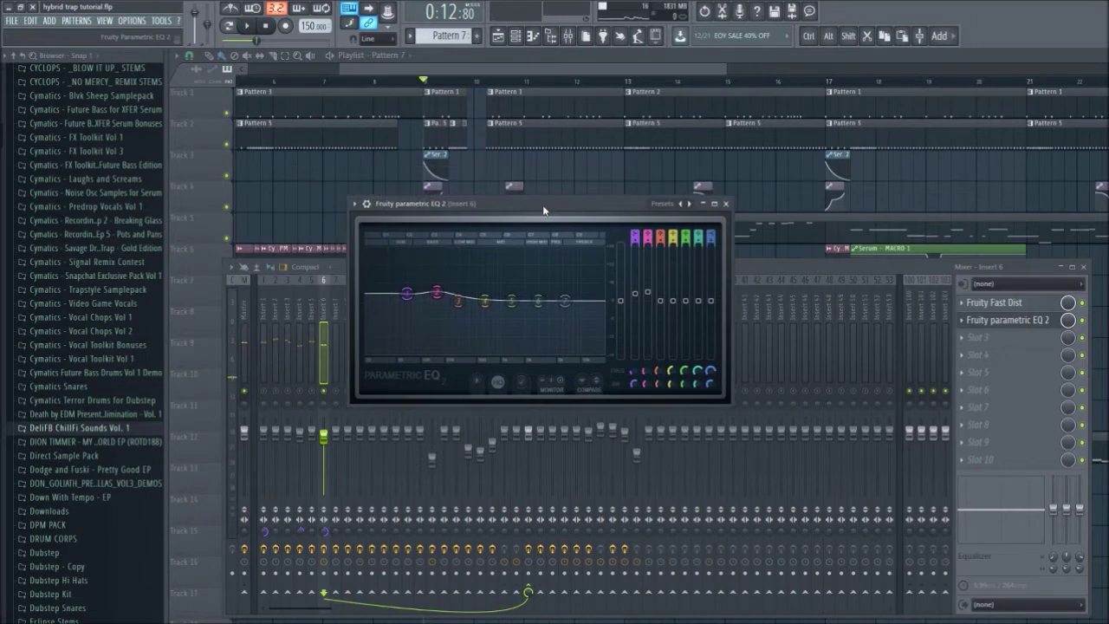
{"action": "key", "text": "space"}
{"action": "key", "text": "space"}
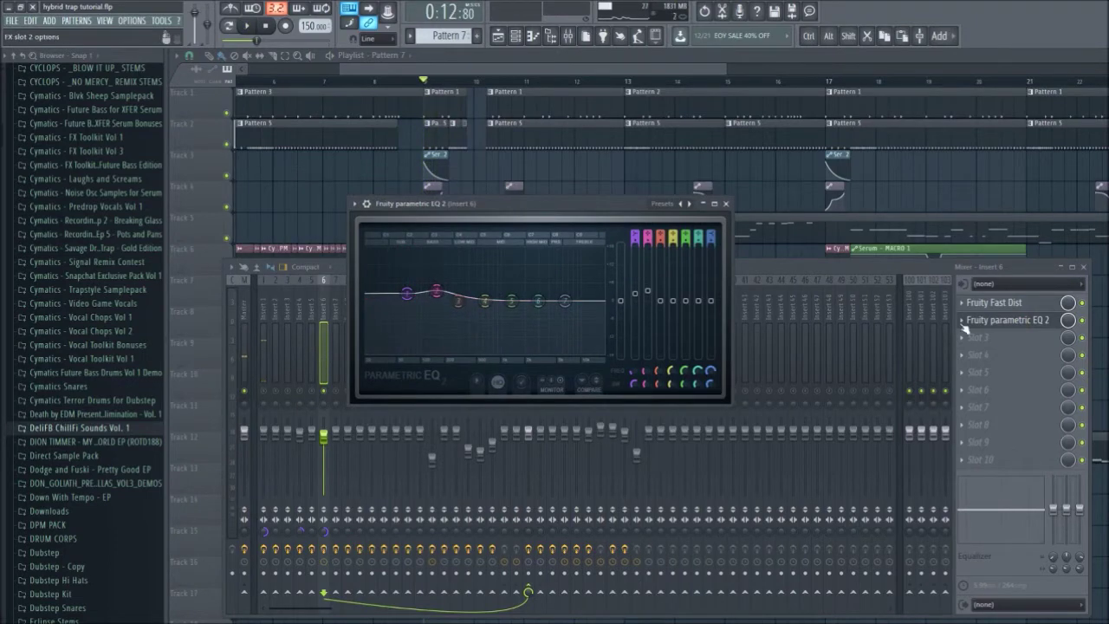
{"action": "left_click", "coordinate": [1008, 320]}
Check Insert 6's Fruity Fast Dist, bypass it and play the soloed 808 without distortion
{"action": "left_click", "coordinate": [993, 302]}
{"action": "left_click_drag", "start_coordinate": [427, 219], "coordinate": [796, 277]}
{"action": "left_click", "coordinate": [879, 280]}
{"action": "left_click", "coordinate": [1083, 304]}
{"action": "key", "text": "space"}
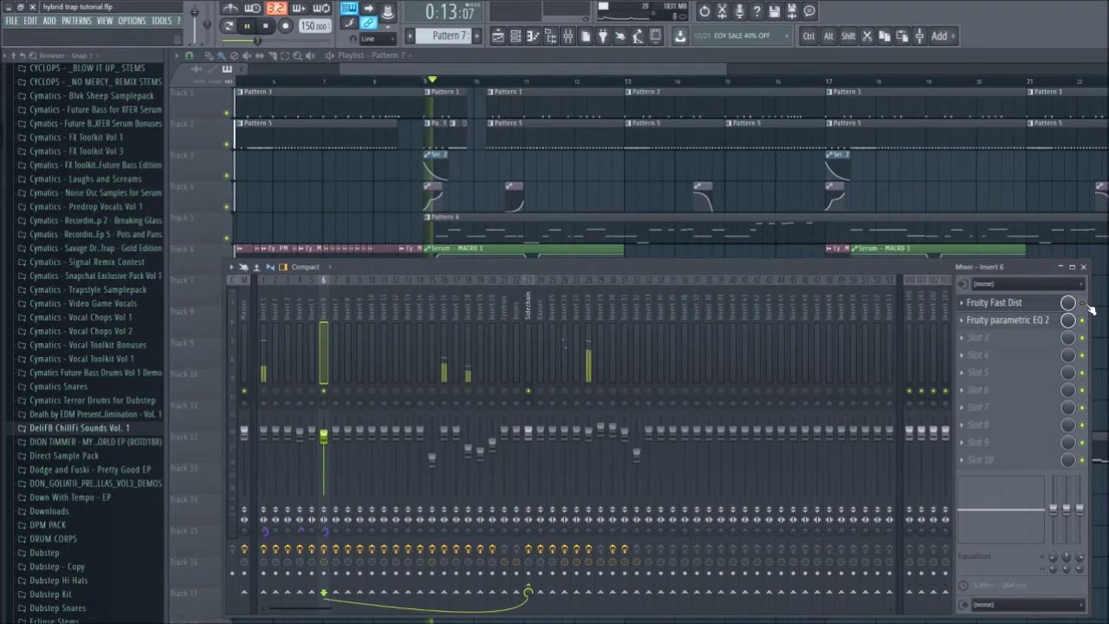
{"action": "key", "text": "space"}
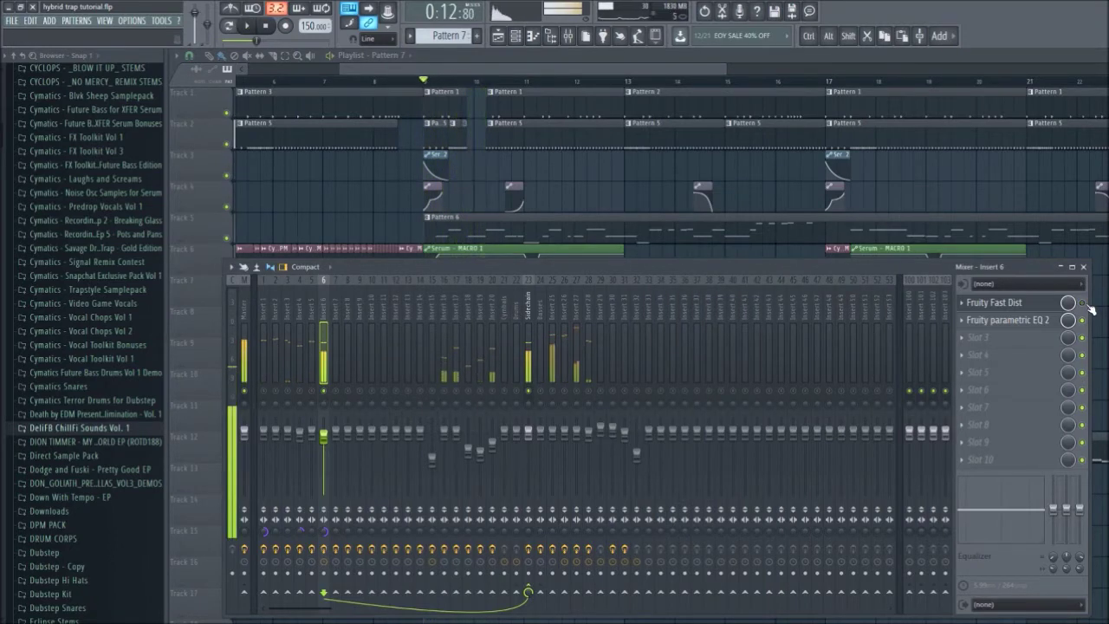
Re-enable Insert 6's Fruity Fast Dist, examine its settings and play the 808 with distortion
{"action": "left_click", "coordinate": [1033, 310]}
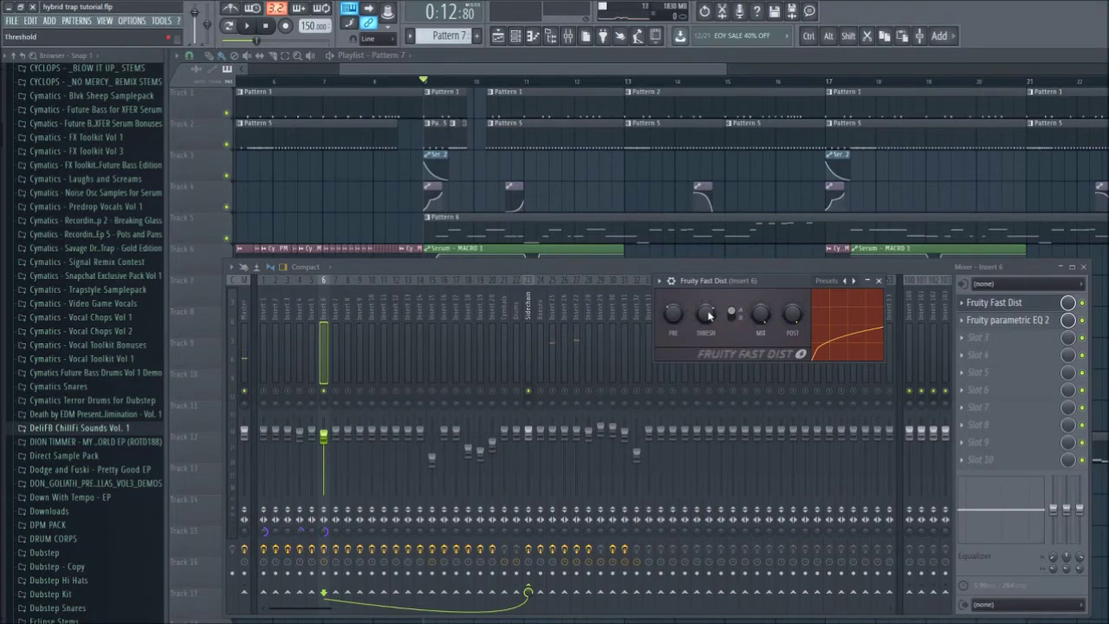
{"action": "left_click_drag", "start_coordinate": [778, 281], "coordinate": [820, 291]}
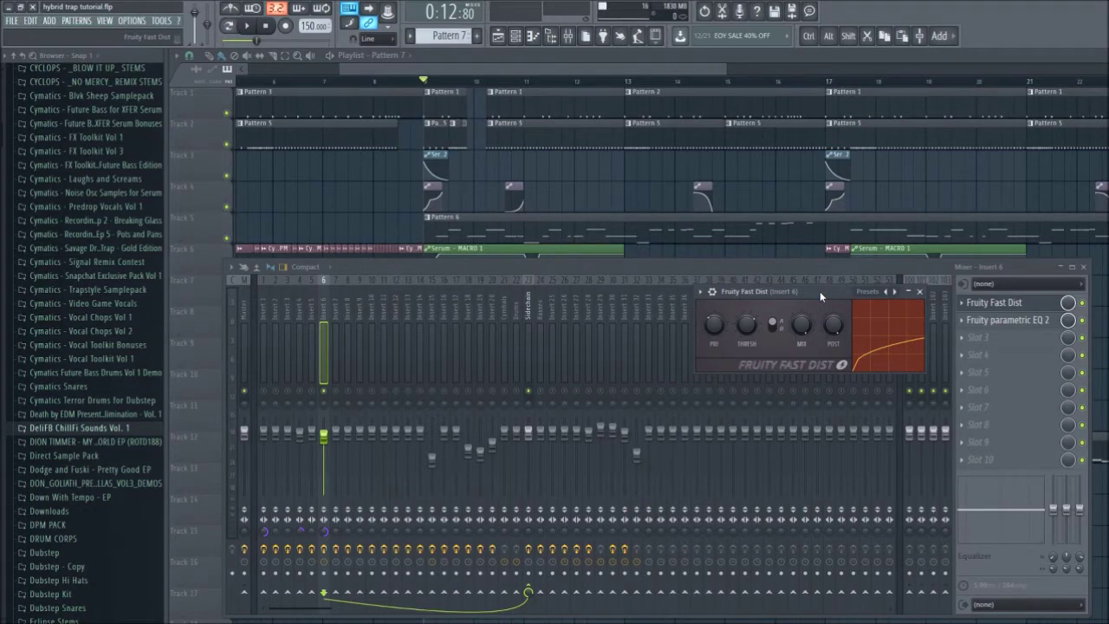
{"action": "left_click_drag", "start_coordinate": [819, 291], "coordinate": [597, 266]}
{"action": "key", "text": "space"}
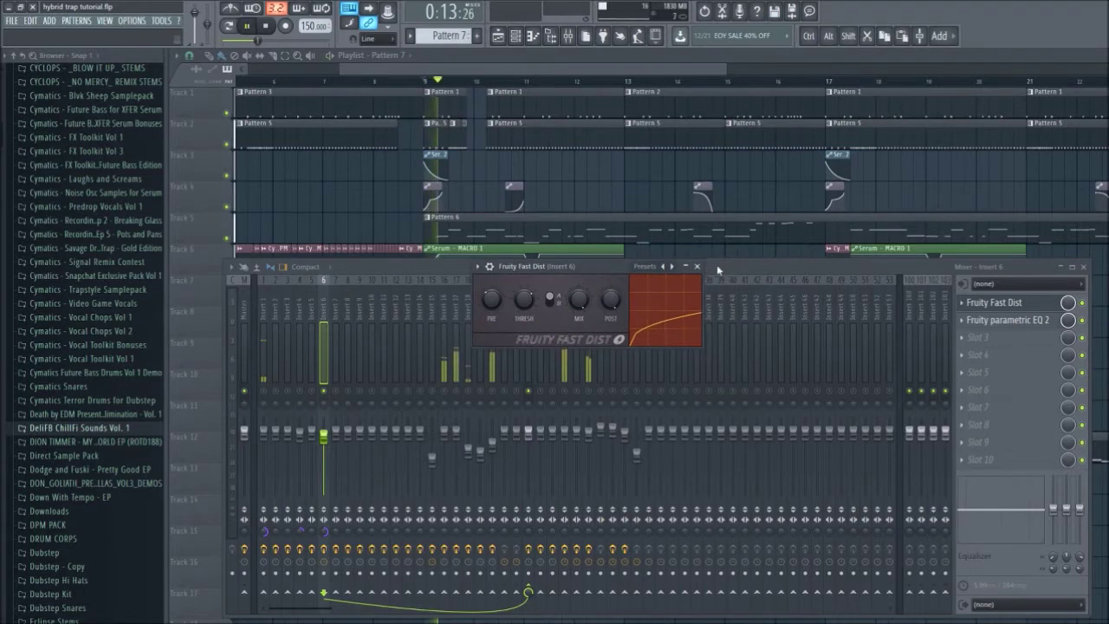
{"action": "left_click", "coordinate": [697, 267]}
{"action": "key", "text": "space"}
Leave the mixer and look over the arrangement around the bar 9 drop in the playlist
{"action": "key", "text": "F9"}
{"action": "scroll", "coordinate": [320, 230], "scroll_direction": "down", "scroll_amount": 3}
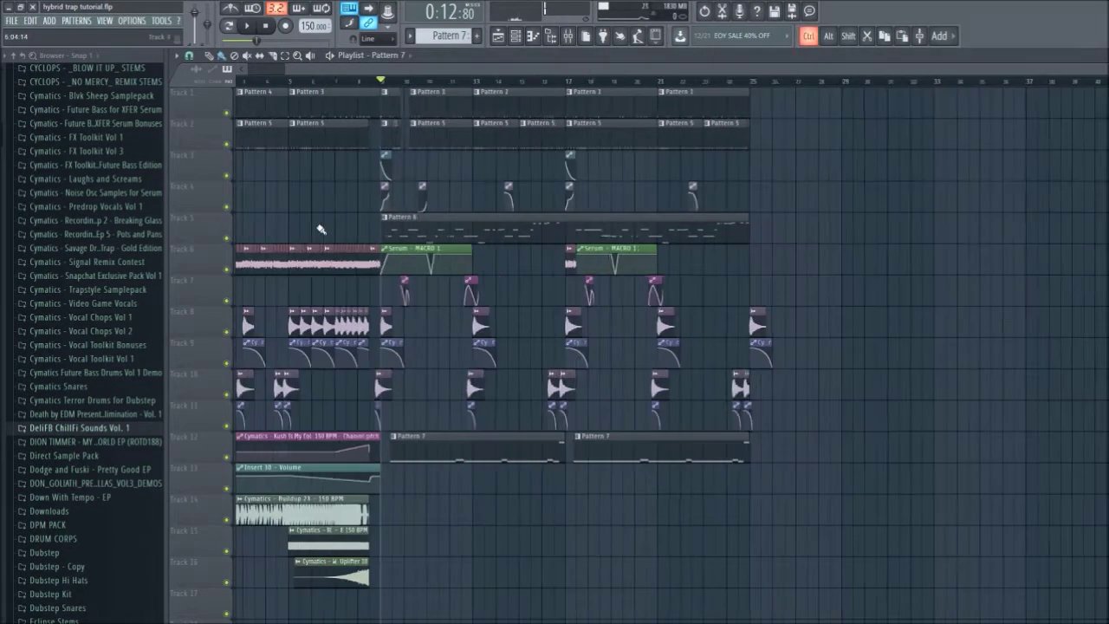
{"action": "scroll", "coordinate": [321, 229], "scroll_direction": "up", "scroll_amount": 1}
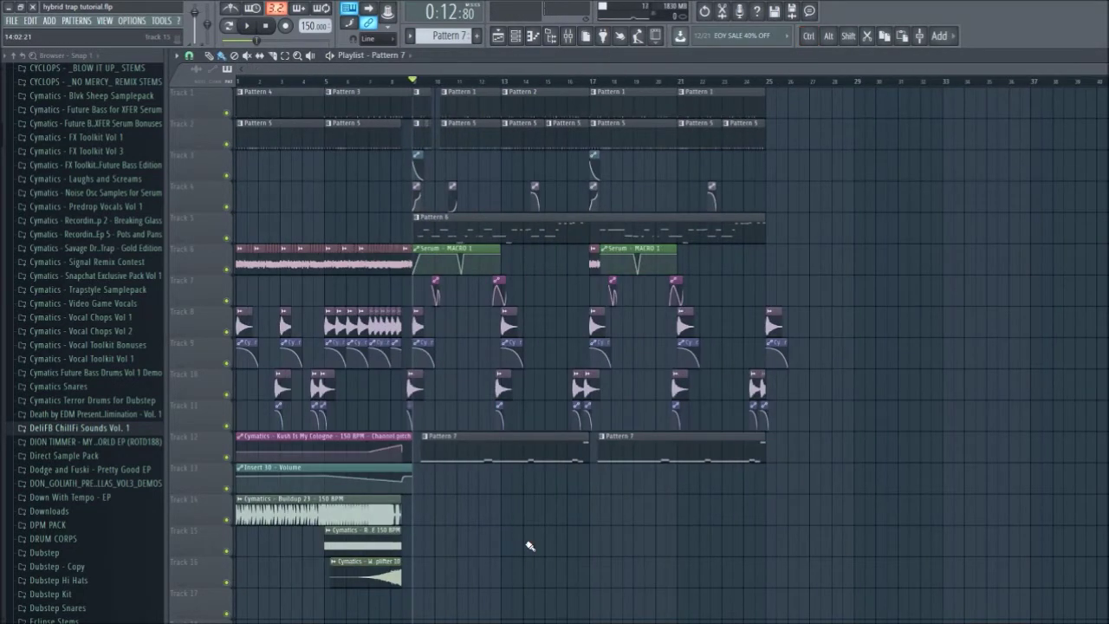
{"action": "scroll", "coordinate": [524, 533], "scroll_direction": "up", "scroll_amount": 2}
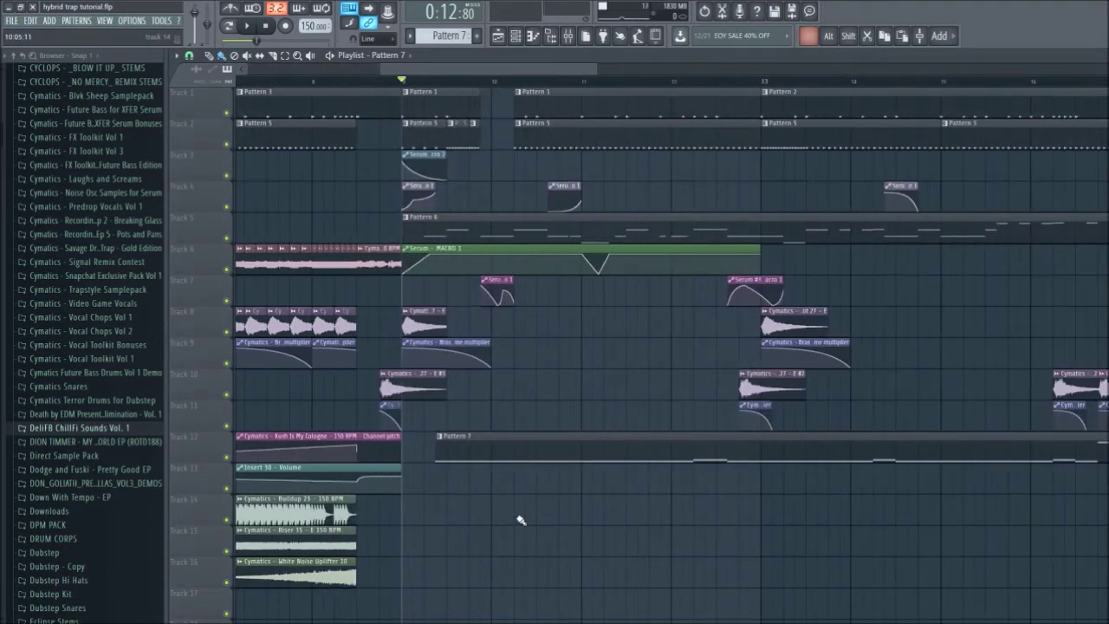
{"action": "scroll", "coordinate": [520, 520], "scroll_direction": "down", "scroll_amount": 1}
Reopen the mixer to recheck Insert 6's Fruity Fast Dist settings and close both
{"action": "left_click", "coordinate": [571, 31]}
{"action": "left_click", "coordinate": [1032, 302]}
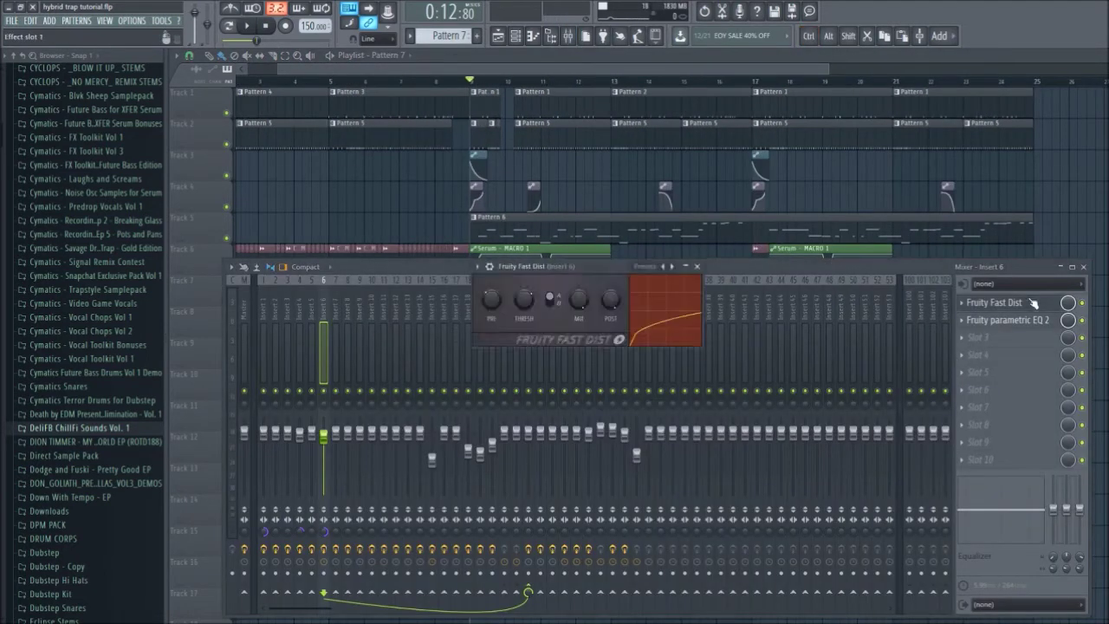
{"action": "left_click", "coordinate": [697, 266]}
{"action": "key", "text": "F9"}
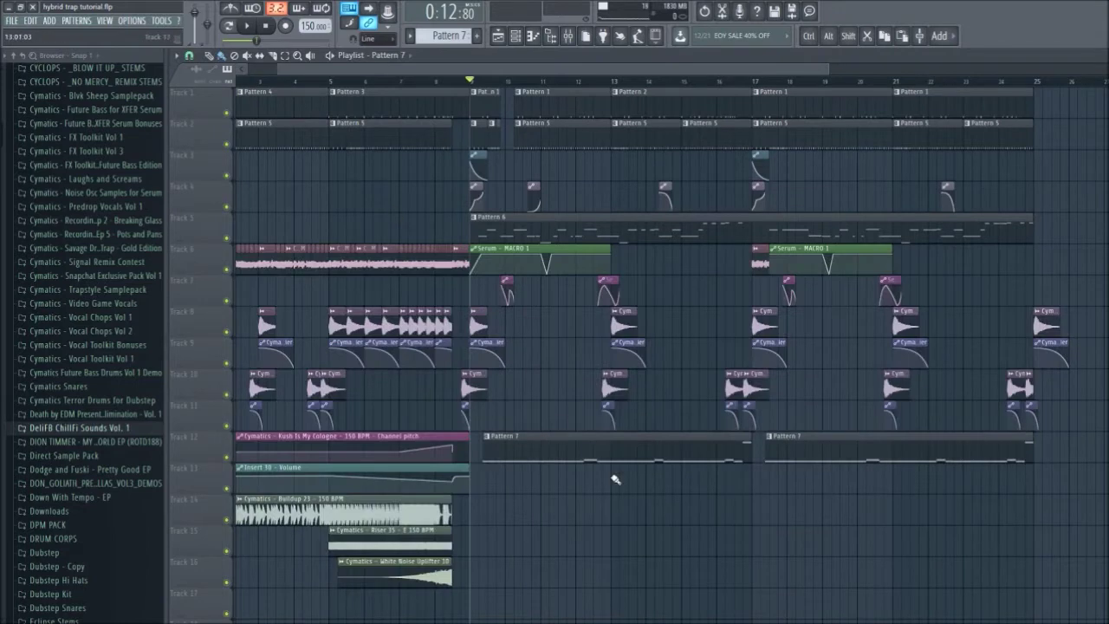
Bring the mixer back, open Insert 6's Fruity parametric EQ 2 and play the drop from bar 9
{"action": "scroll", "coordinate": [616, 531], "scroll_direction": "down", "scroll_amount": 2}
{"action": "left_click", "coordinate": [567, 36]}
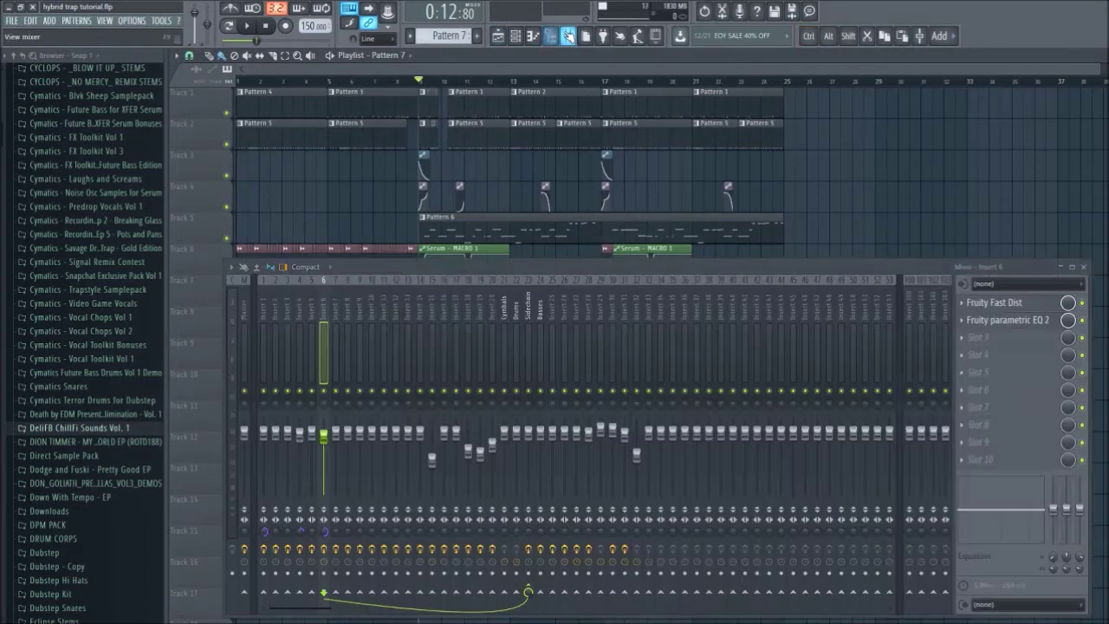
{"action": "left_click", "coordinate": [1007, 324]}
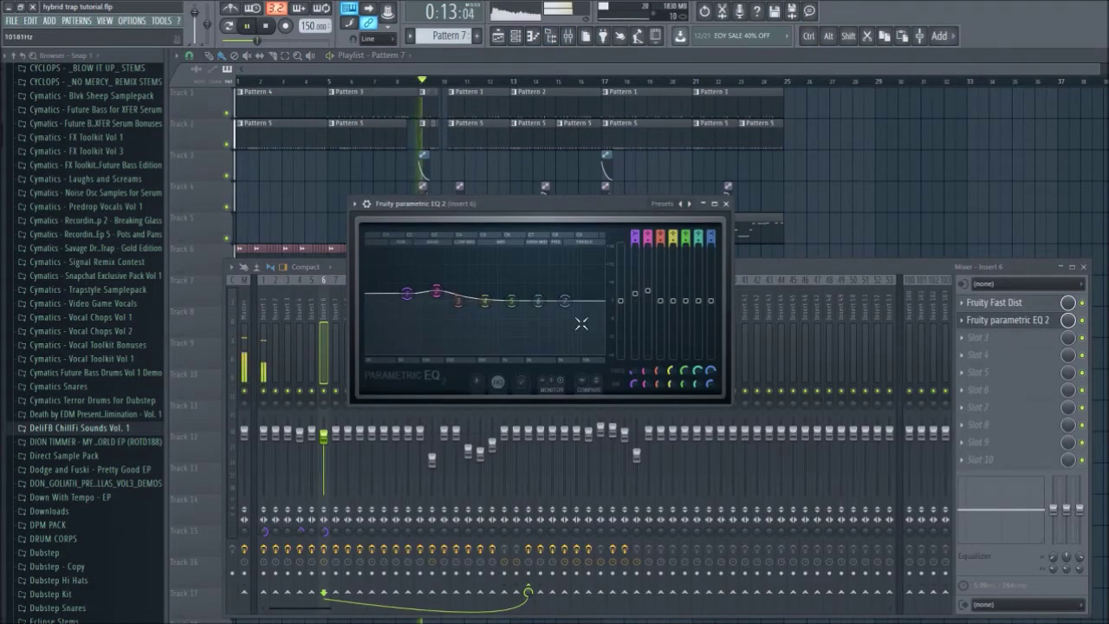
{"action": "key", "text": "space"}
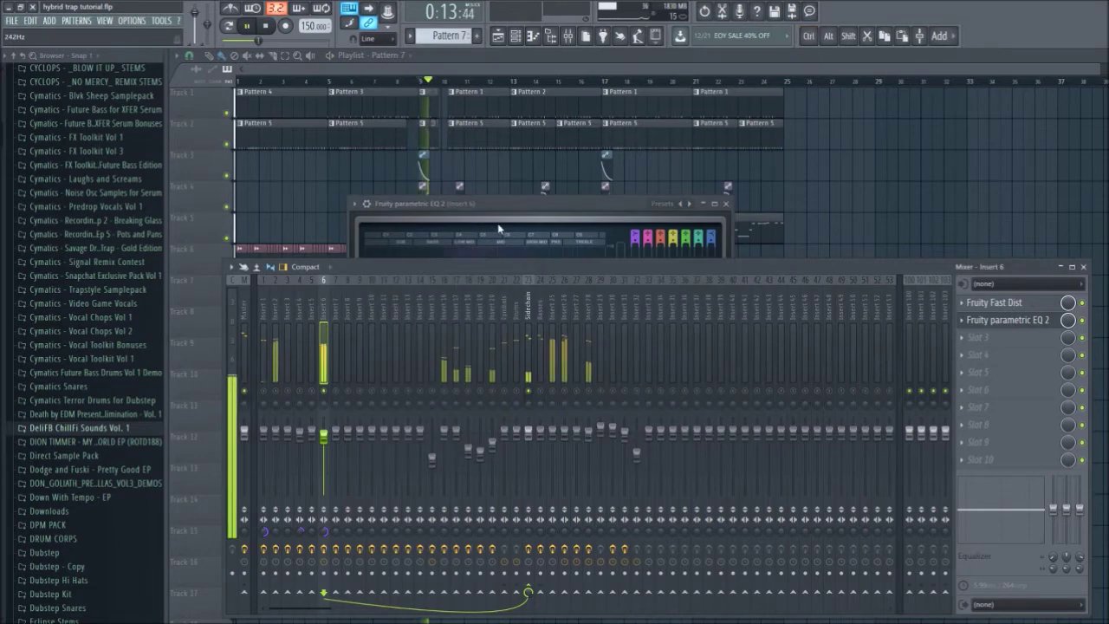
In Insert 6's Fruity parametric EQ 2, move band 5 from a boost to a cut and lower band 7, with playback stopped, and close it
{"action": "left_click_drag", "start_coordinate": [511, 301], "coordinate": [510, 262]}
{"action": "key", "text": "space"}
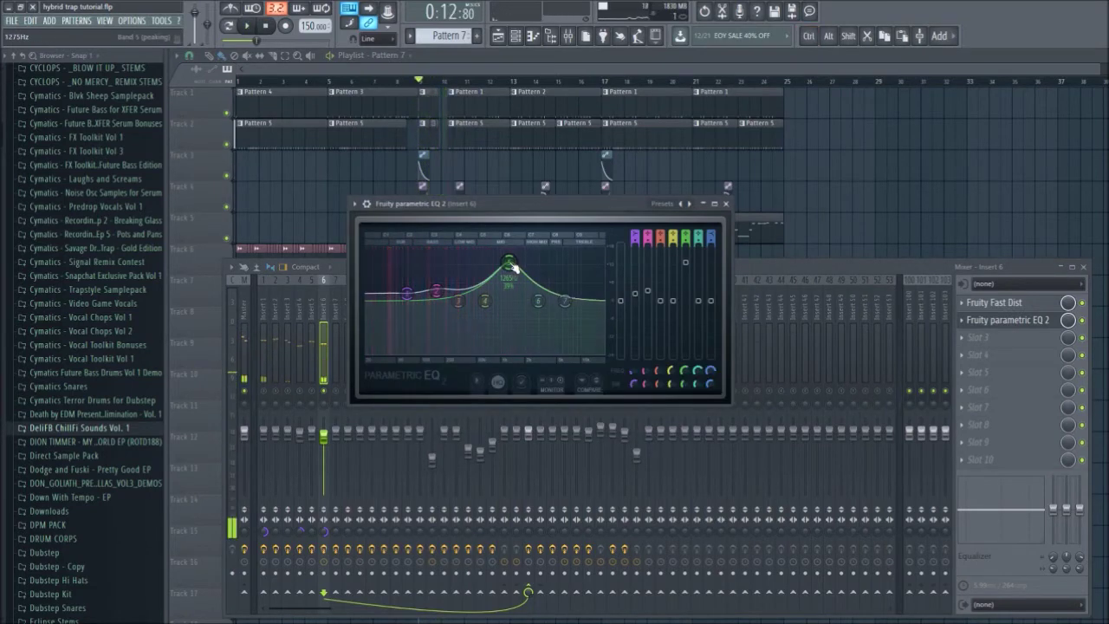
{"action": "left_click_drag", "start_coordinate": [511, 264], "coordinate": [504, 319]}
{"action": "mouse_move", "coordinate": [566, 302]}
{"action": "left_mouse_down"}
{"action": "mouse_move", "coordinate": [550, 325]}
{"action": "mouse_move", "coordinate": [581, 314]}
{"action": "left_mouse_up"}
{"action": "left_click", "coordinate": [733, 205]}
Open Pattern 6's Serum notes in the piano roll from the playlist and switch playback to pattern mode
{"action": "scroll", "coordinate": [990, 396], "scroll_direction": "down", "scroll_amount": 1}
{"action": "scroll", "coordinate": [1002, 404], "scroll_direction": "up", "scroll_amount": 1}
{"action": "scroll", "coordinate": [486, 353], "scroll_direction": "up", "scroll_amount": 3, "text": "ctrl"}
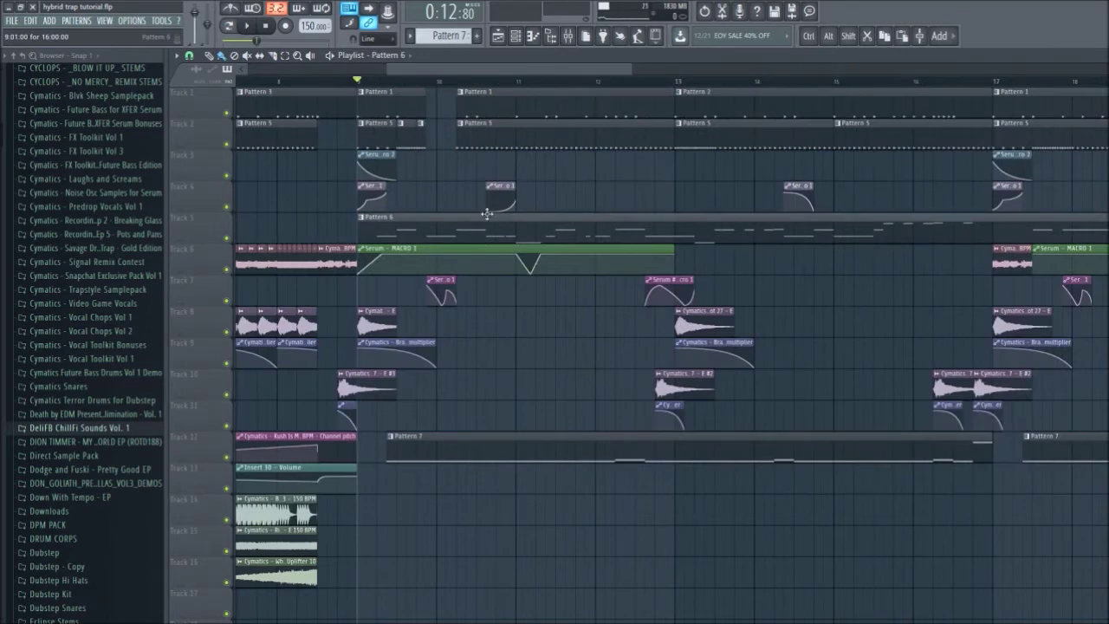
{"action": "double_click", "coordinate": [488, 218]}
{"action": "left_click", "coordinate": [387, 84], "text": "ctrl"}
{"action": "scroll", "coordinate": [389, 131], "scroll_direction": "down", "scroll_amount": 3}
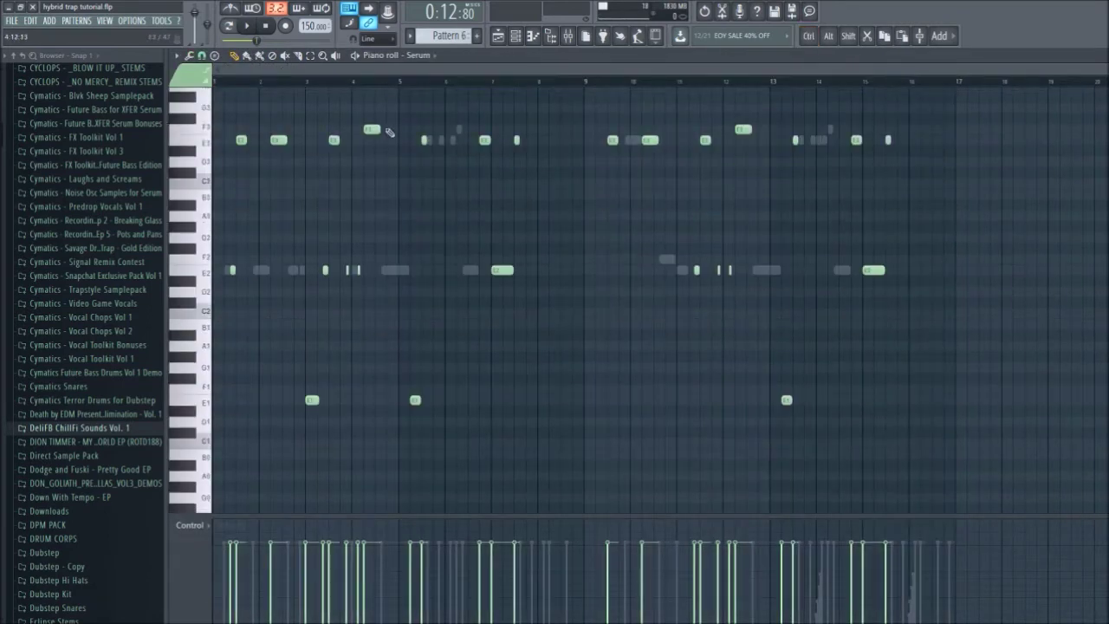
{"action": "left_click", "coordinate": [228, 26]}
{"action": "scroll", "coordinate": [399, 240], "scroll_direction": "up", "scroll_amount": 3}
{"action": "scroll", "coordinate": [396, 304], "scroll_direction": "down", "scroll_amount": 2}
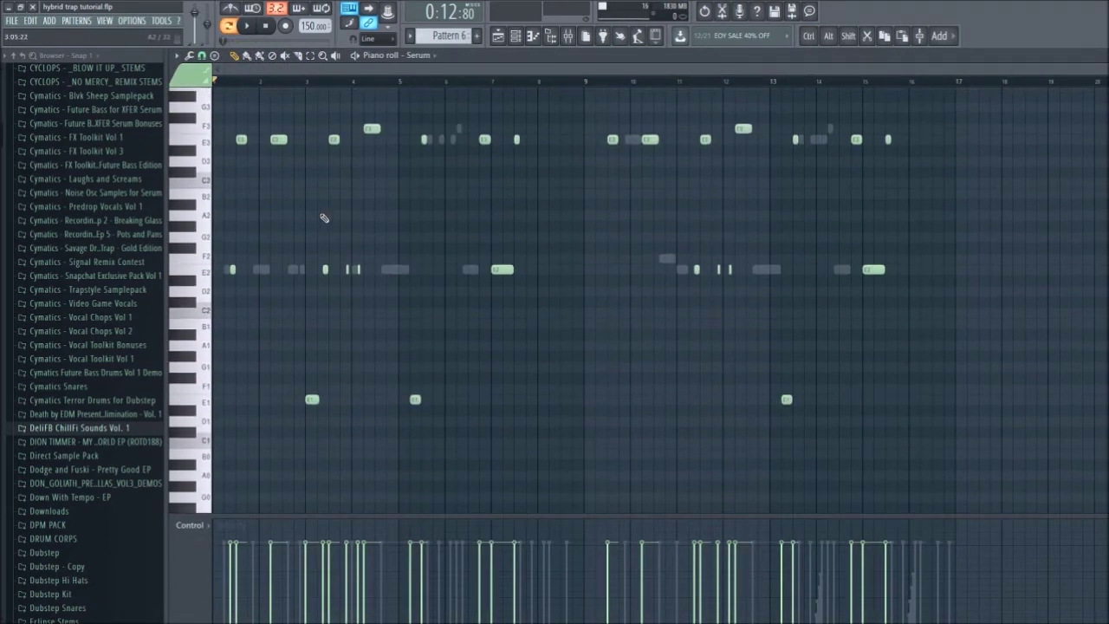
Bring up the channel rack and mixer, and audition the Serum, Serum #2, Serum #3 and Serum #4 channels in turn
{"action": "key", "text": "F6"}
{"action": "scroll", "coordinate": [641, 387], "scroll_direction": "down", "scroll_amount": 1}
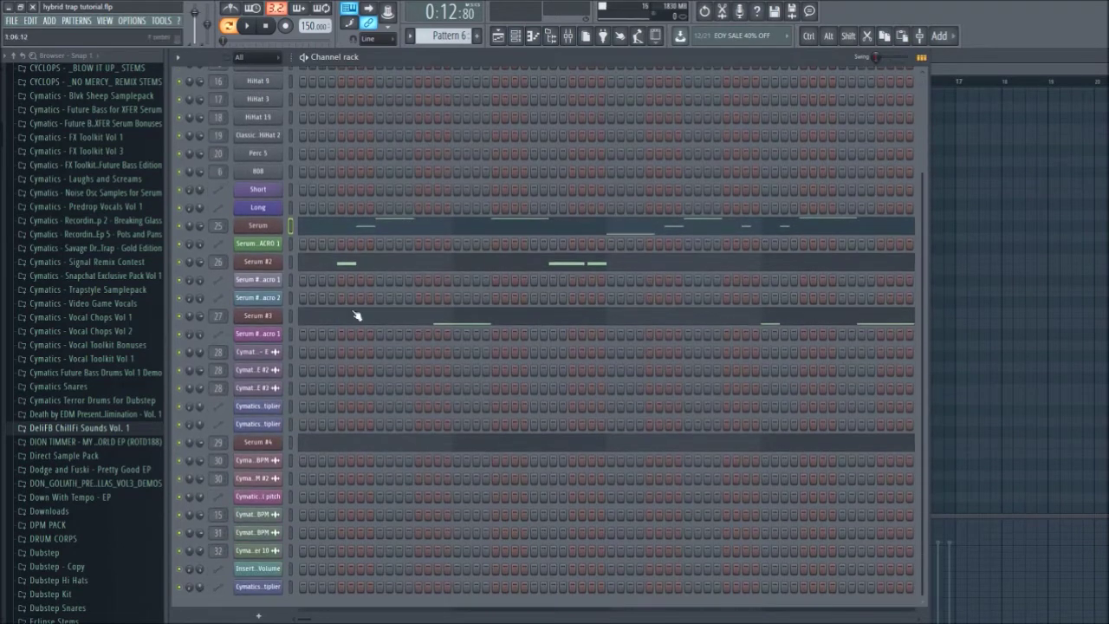
{"action": "key", "text": "F9"}
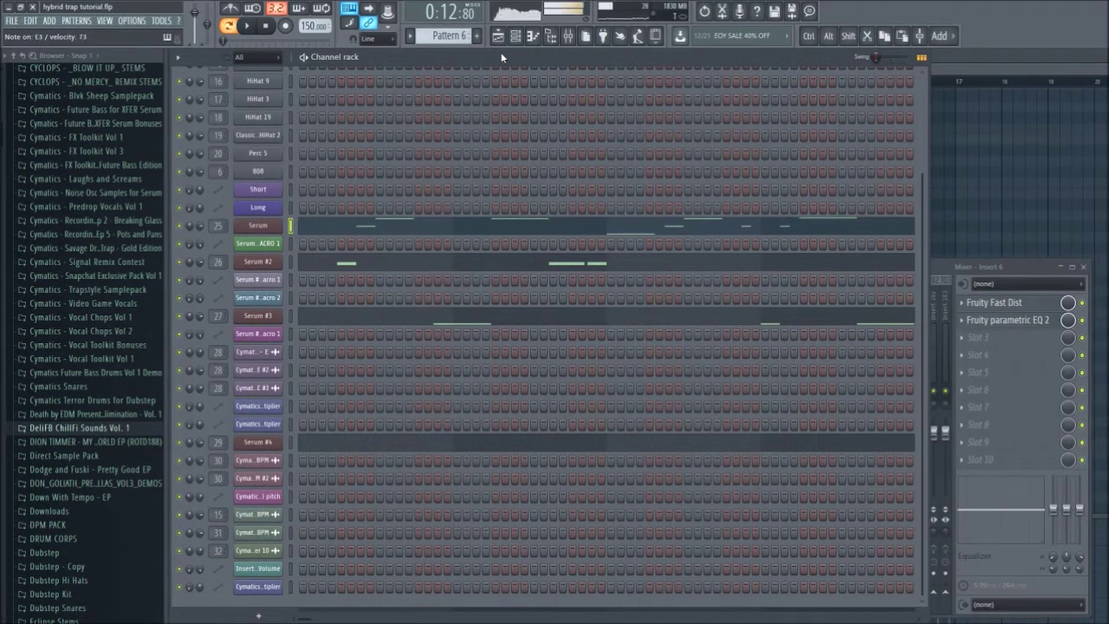
{"action": "left_click", "coordinate": [289, 261]}
{"action": "left_click", "coordinate": [291, 316]}
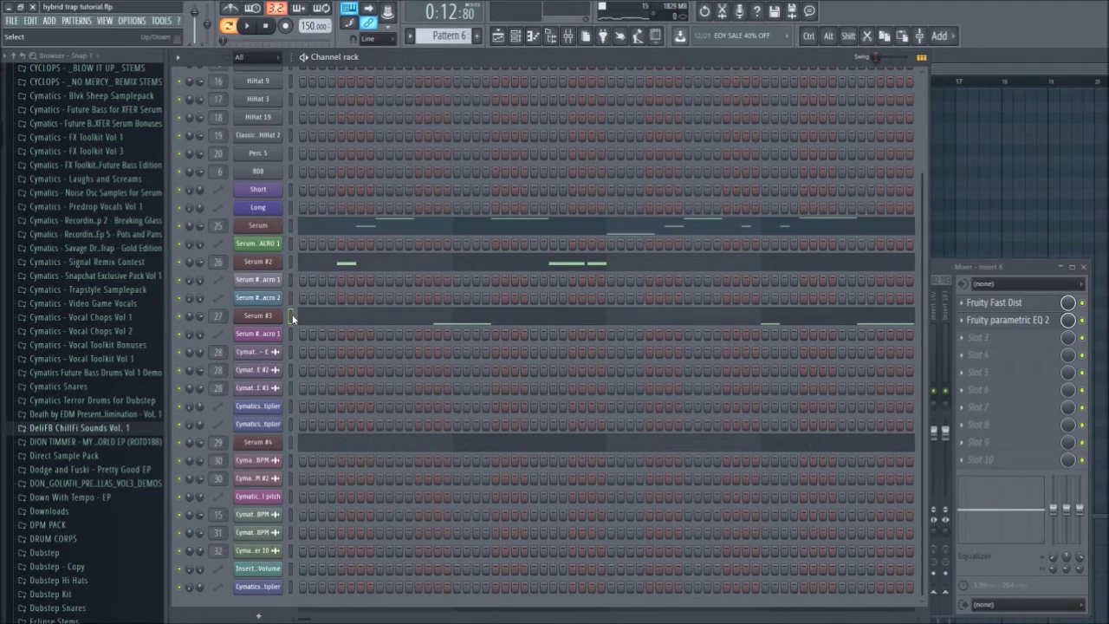
{"action": "left_click", "coordinate": [290, 443]}
Open the first Serum channel's instrument and examine its two oscillators and Osc A's wavetable position modulation
{"action": "left_click", "coordinate": [258, 225]}
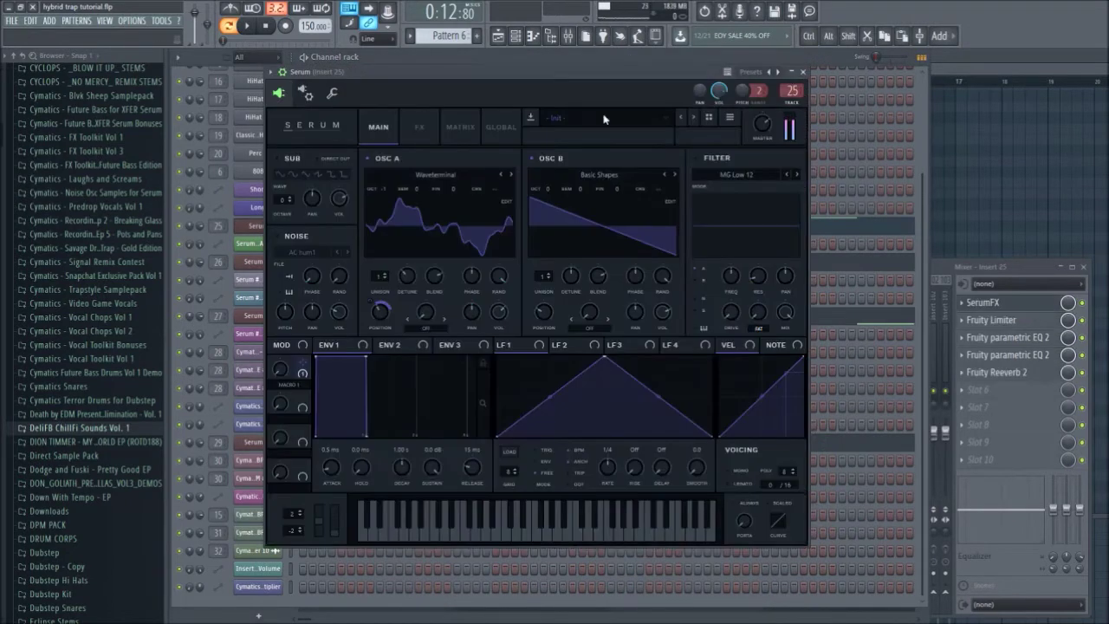
{"action": "left_click_drag", "start_coordinate": [648, 97], "coordinate": [629, 83]}
{"action": "left_click_drag", "start_coordinate": [537, 67], "coordinate": [556, 94]}
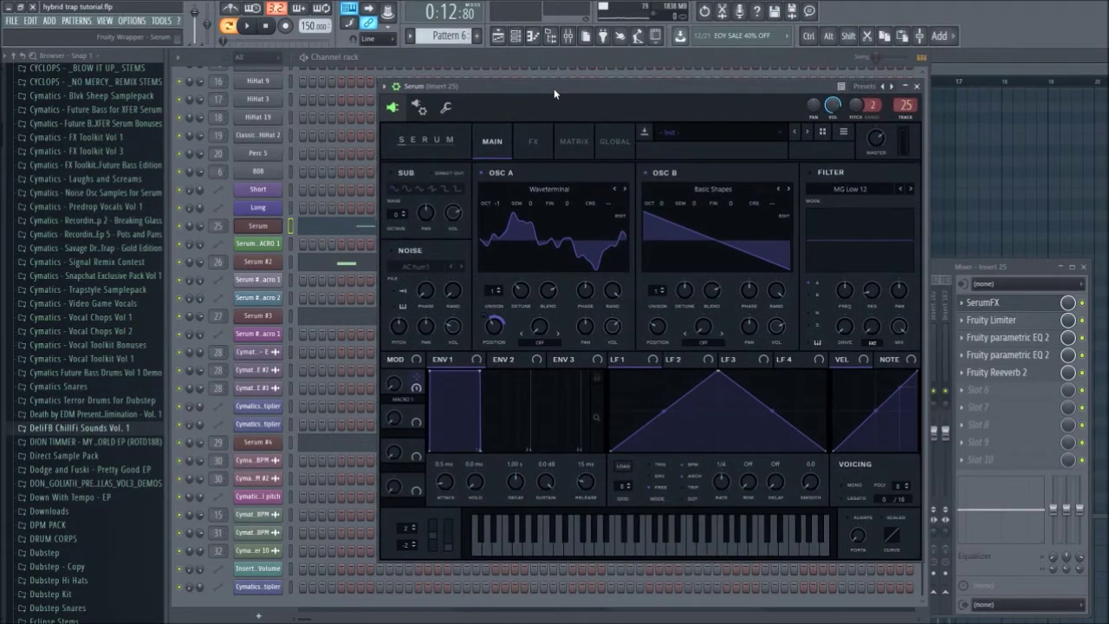
{"action": "left_click_drag", "start_coordinate": [554, 89], "coordinate": [521, 78]}
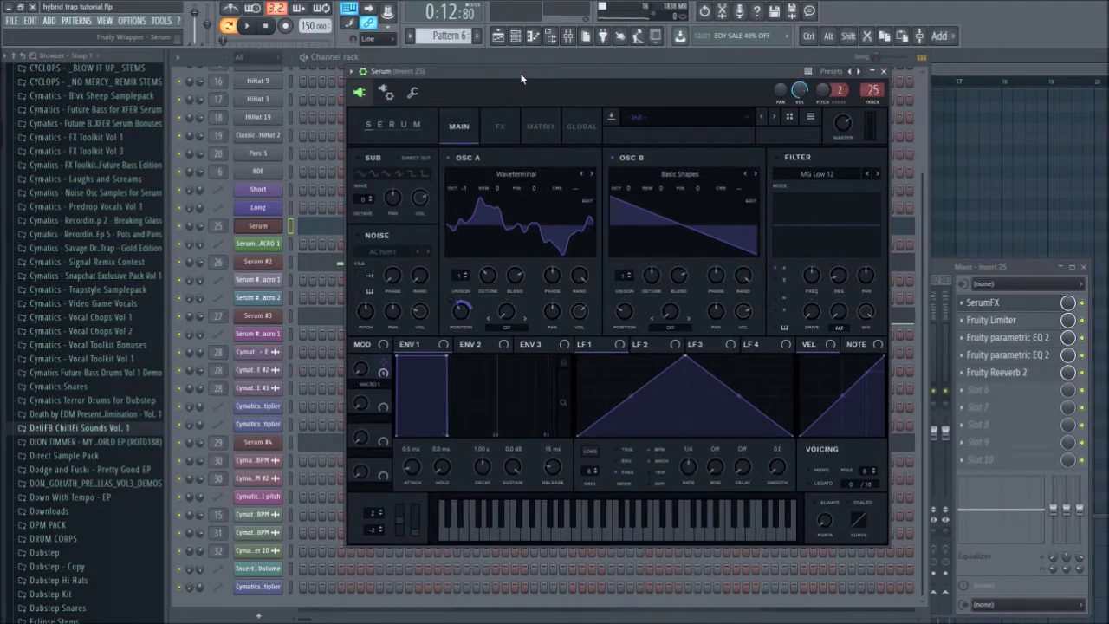
{"action": "mouse_move", "coordinate": [521, 78]}
{"action": "left_mouse_down"}
{"action": "mouse_move", "coordinate": [547, 97]}
{"action": "mouse_move", "coordinate": [523, 78]}
{"action": "left_mouse_up"}
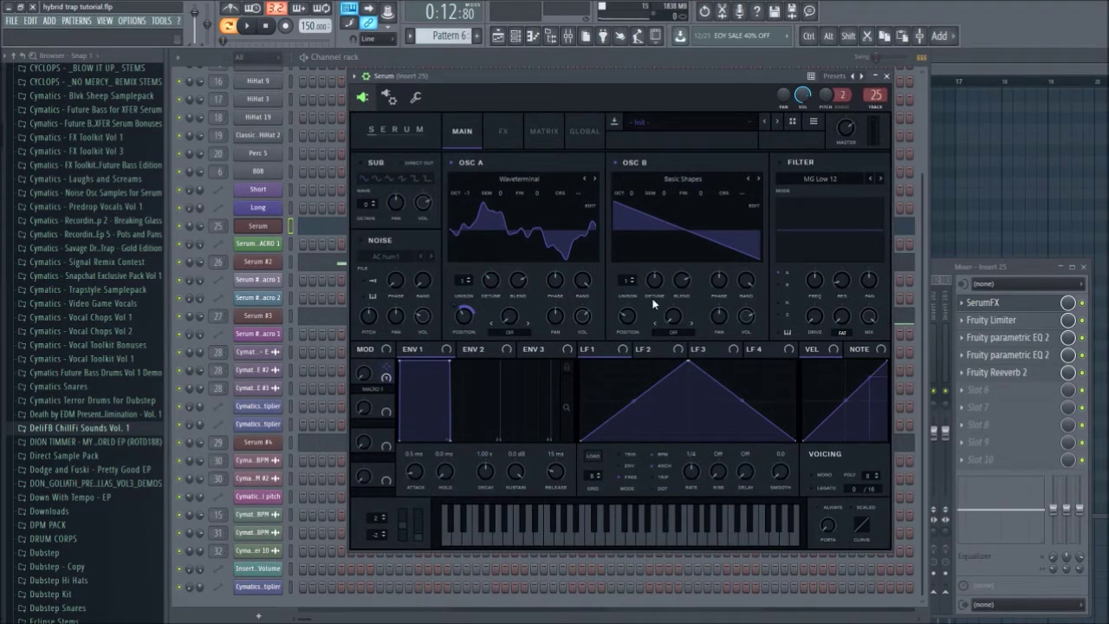
{"action": "mouse_move", "coordinate": [586, 80]}
{"action": "left_mouse_down"}
{"action": "mouse_move", "coordinate": [742, 80]}
{"action": "mouse_move", "coordinate": [626, 149]}
{"action": "mouse_move", "coordinate": [634, 73]}
{"action": "mouse_move", "coordinate": [581, 67]}
{"action": "left_mouse_up"}
{"action": "left_click_drag", "start_coordinate": [655, 87], "coordinate": [600, 80]}
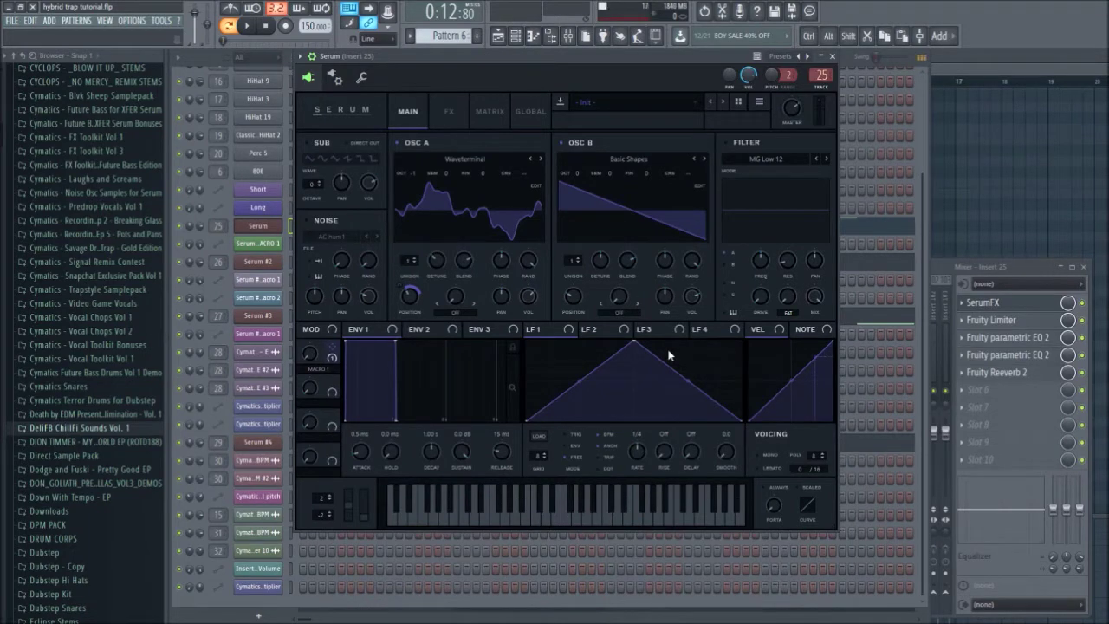
{"action": "left_click_drag", "start_coordinate": [490, 64], "coordinate": [535, 90]}
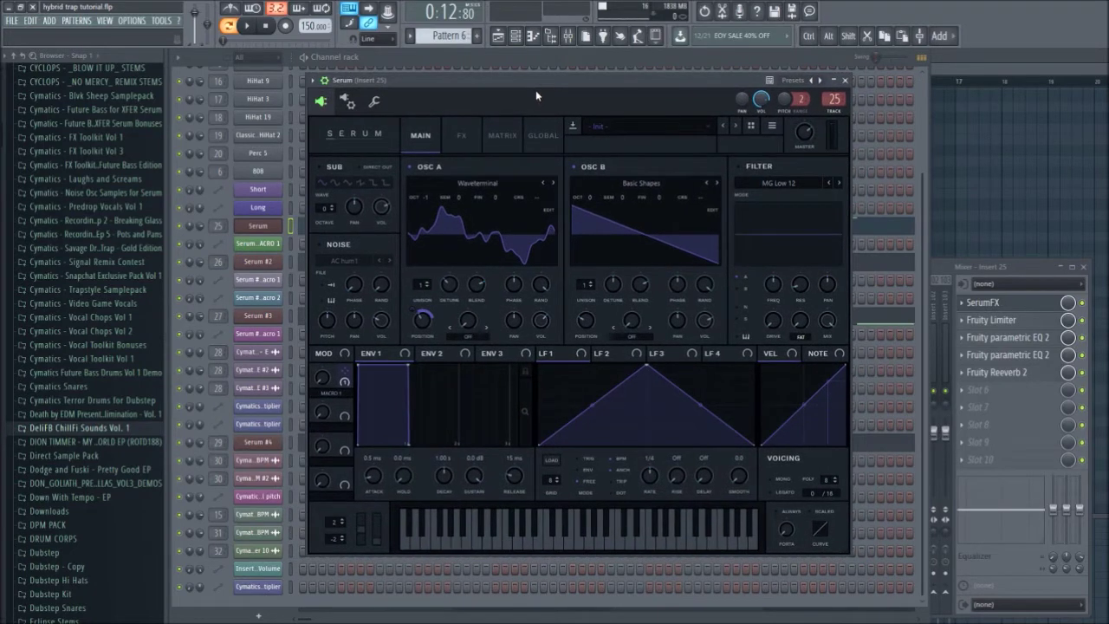
{"action": "left_click_drag", "start_coordinate": [535, 90], "coordinate": [537, 89]}
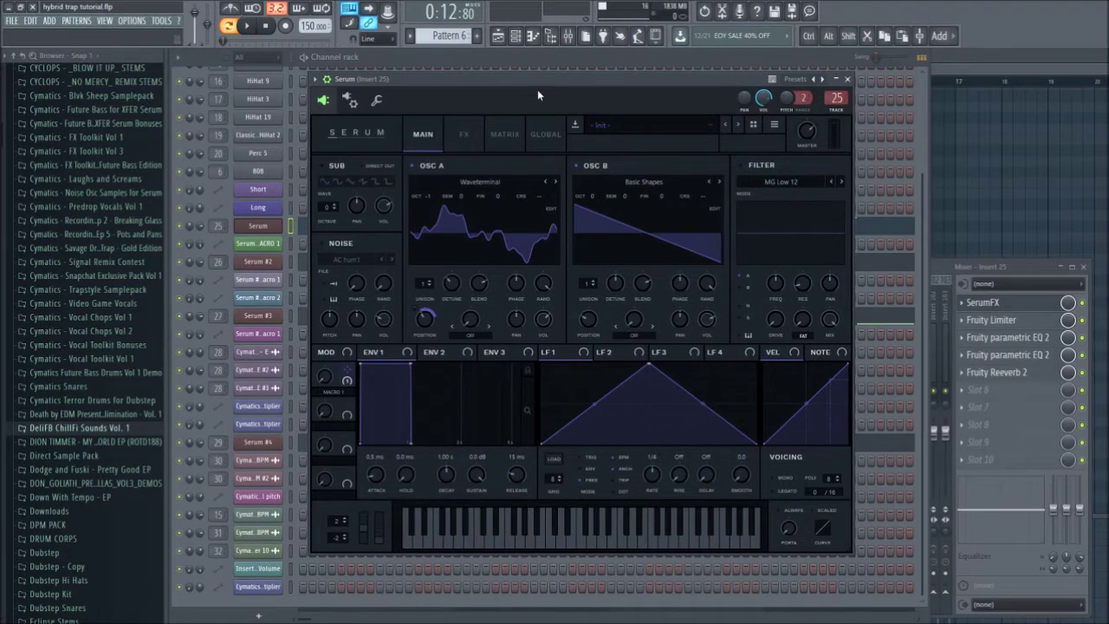
{"action": "left_click_drag", "start_coordinate": [537, 89], "coordinate": [525, 87]}
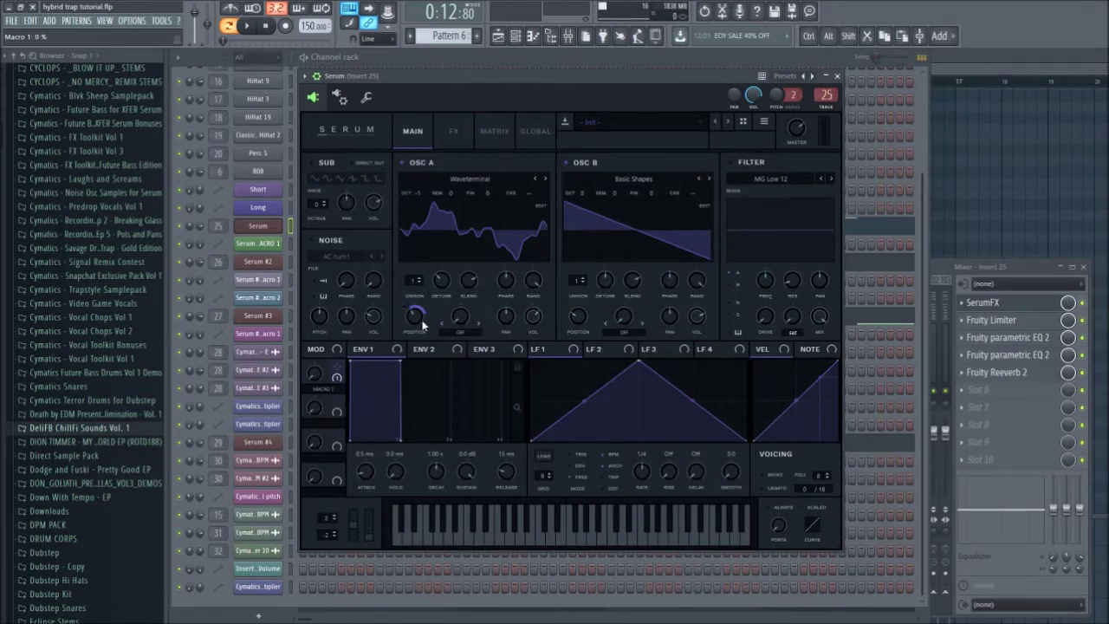
Examine the Distortion and Compressor settings on Serum's FX page and close the instrument
{"action": "left_click", "coordinate": [456, 130]}
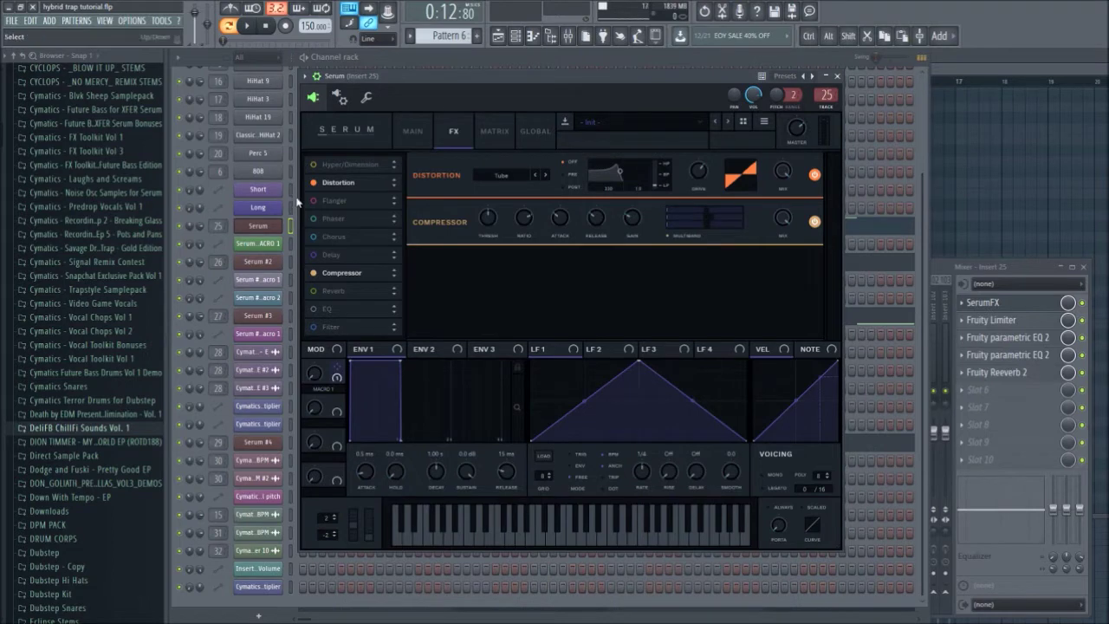
{"action": "left_click_drag", "start_coordinate": [650, 77], "coordinate": [662, 91]}
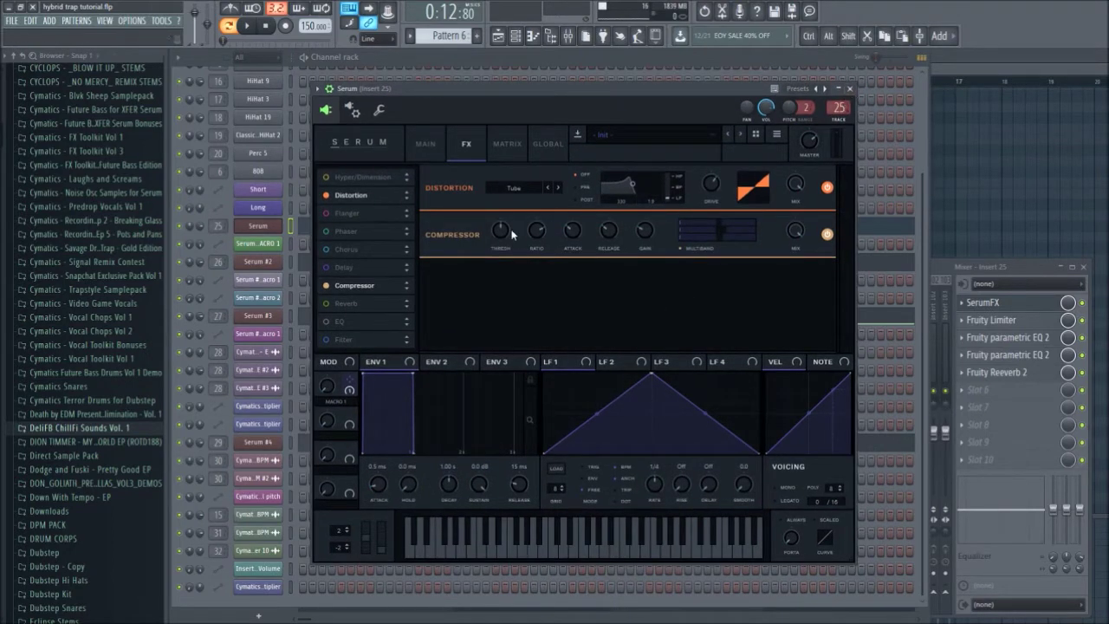
{"action": "left_click", "coordinate": [848, 88]}
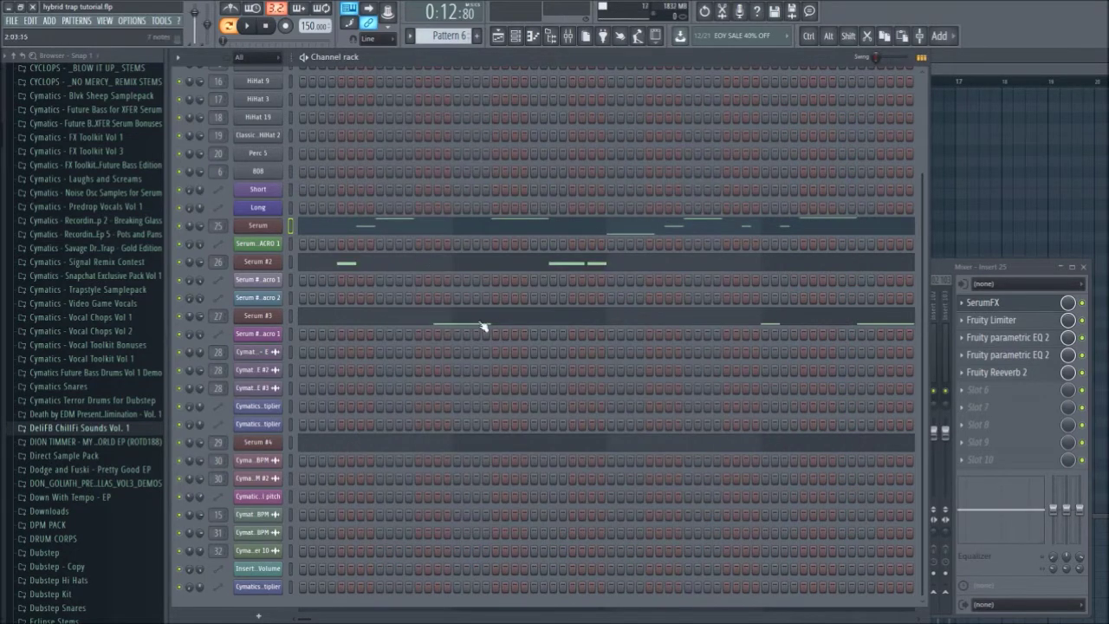
Bring the mixer forward, examine the SerumFX distortion and compressor on Insert 25, and close the effect
{"action": "left_click", "coordinate": [1024, 269]}
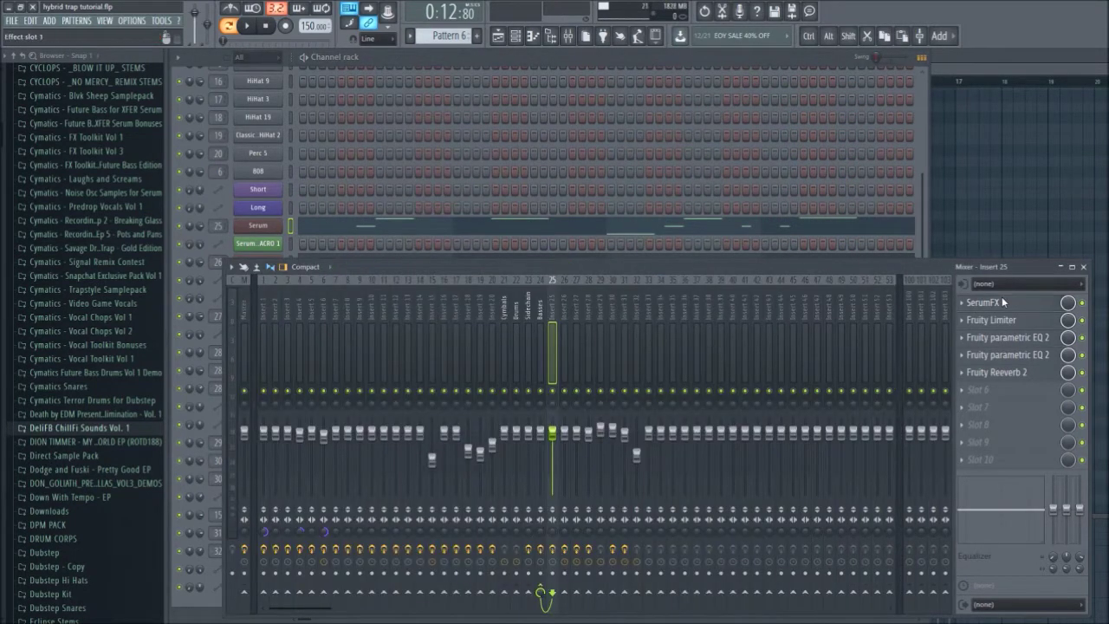
{"action": "left_click", "coordinate": [1001, 300]}
{"action": "left_click_drag", "start_coordinate": [468, 203], "coordinate": [545, 175]}
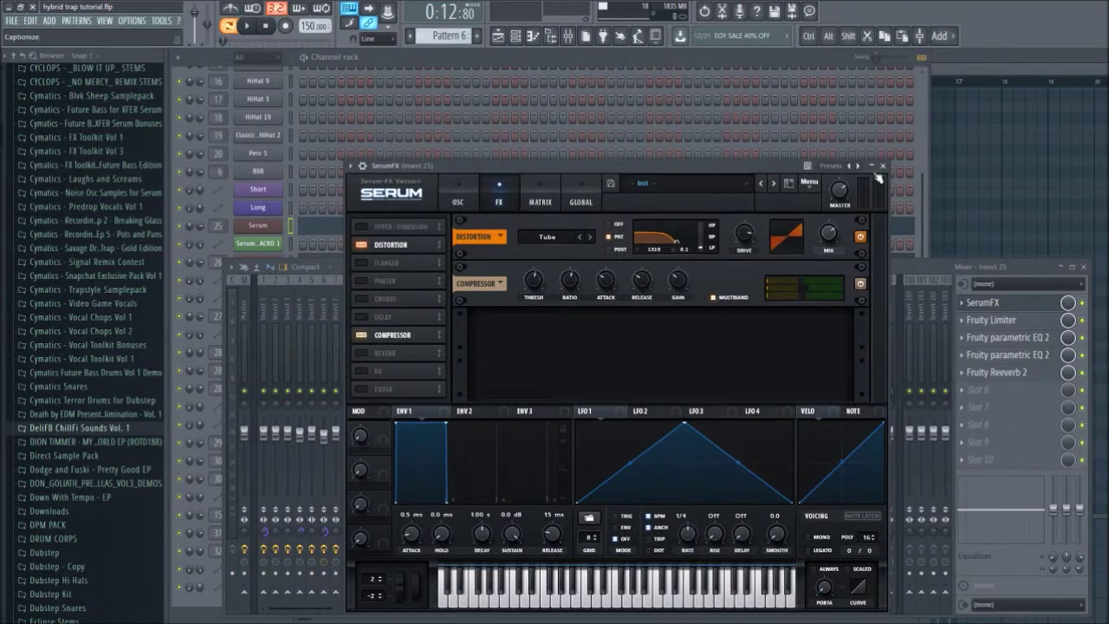
{"action": "left_click", "coordinate": [882, 171]}
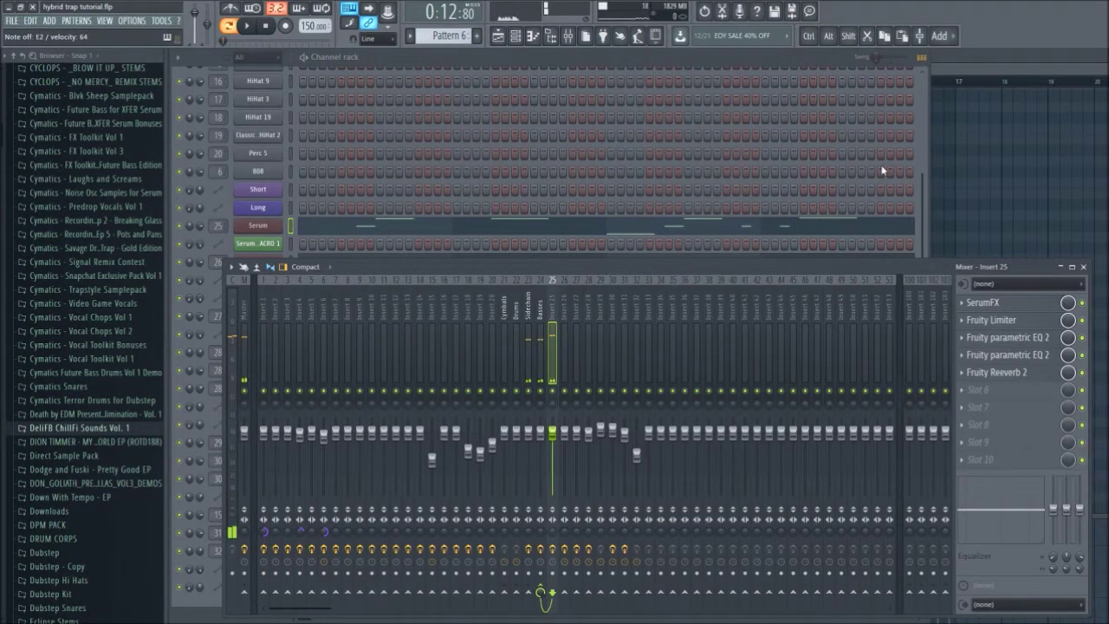
Reopen the first Serum's main page and examine its oscillators alongside Insert 25's effect chain in the mixer
{"action": "left_click", "coordinate": [256, 236]}
{"action": "left_click", "coordinate": [256, 237]}
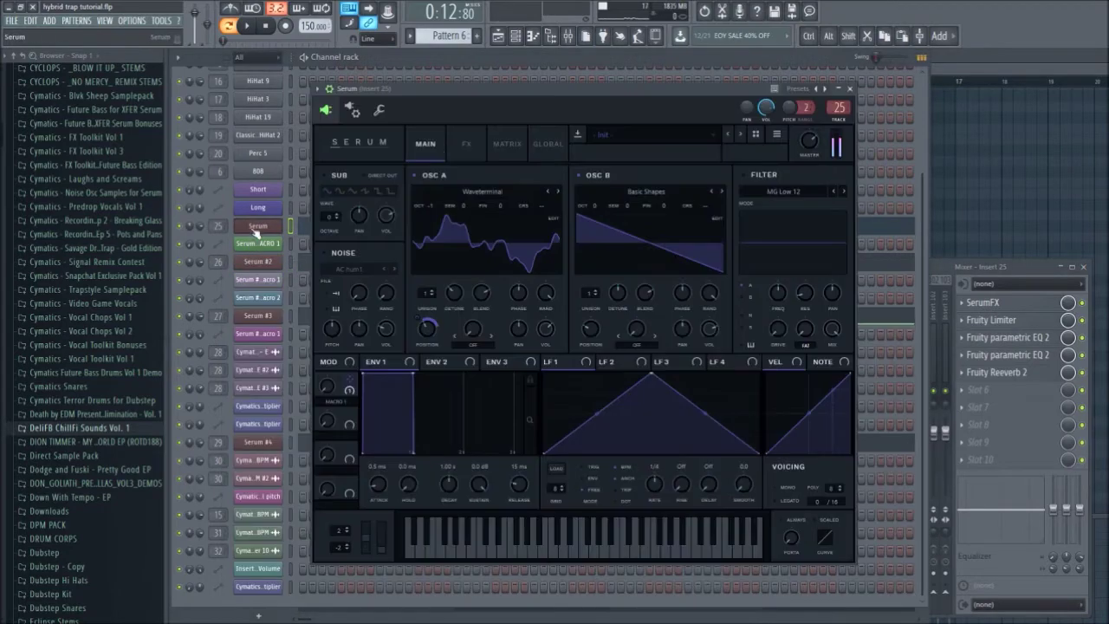
{"action": "left_click_drag", "start_coordinate": [538, 103], "coordinate": [563, 114]}
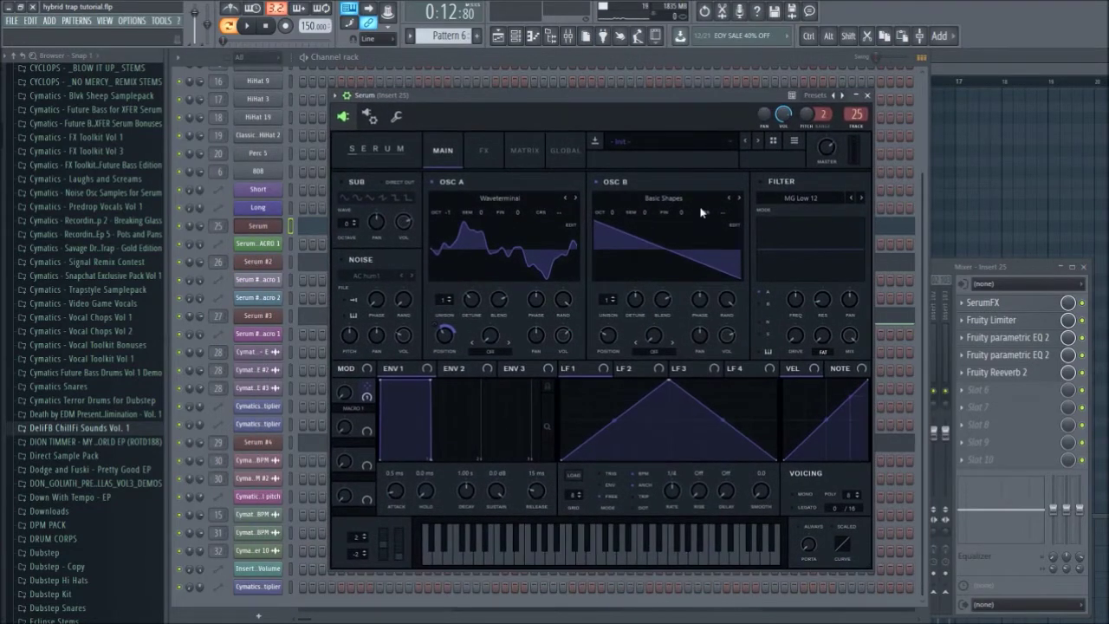
{"action": "left_click", "coordinate": [1039, 302]}
{"action": "left_click", "coordinate": [1035, 303]}
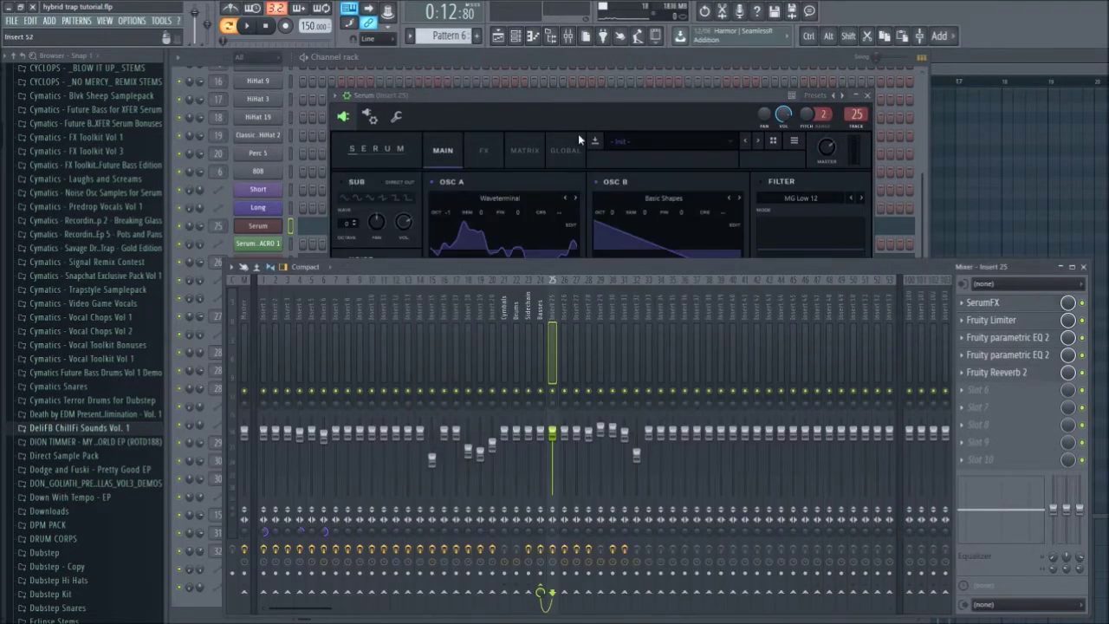
{"action": "left_click", "coordinate": [578, 139]}
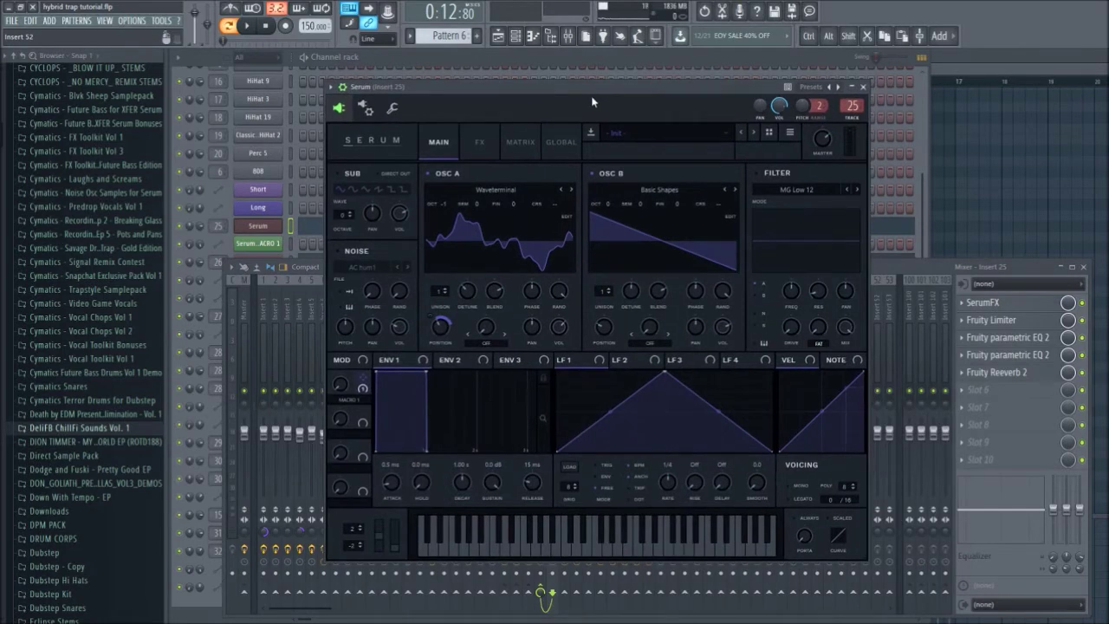
{"action": "left_click_drag", "start_coordinate": [592, 103], "coordinate": [583, 101]}
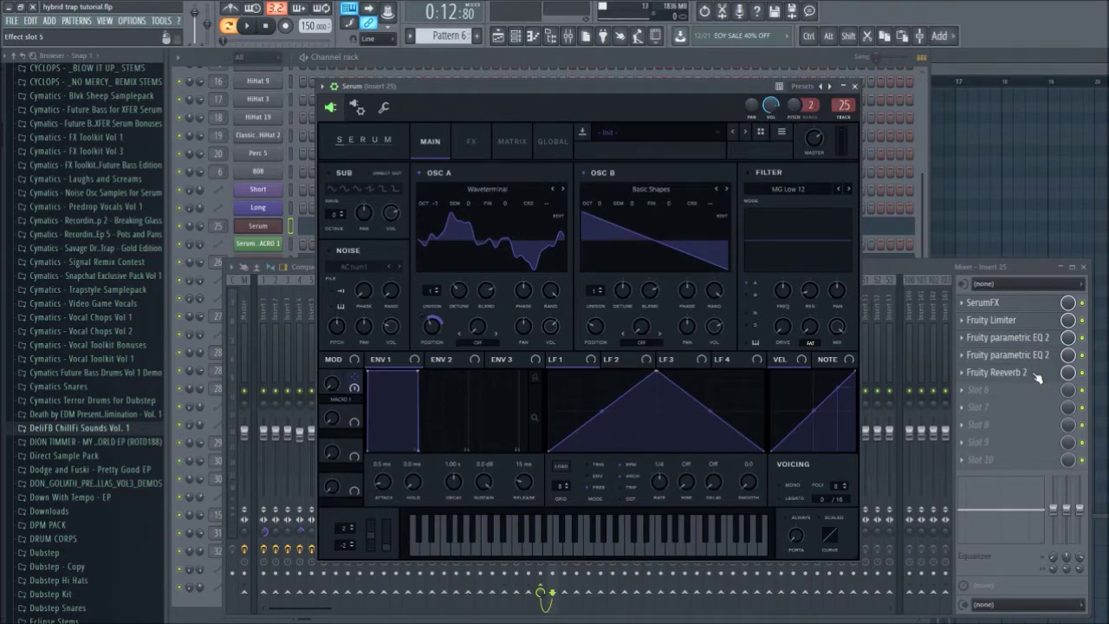
{"action": "left_click_drag", "start_coordinate": [539, 110], "coordinate": [566, 106]}
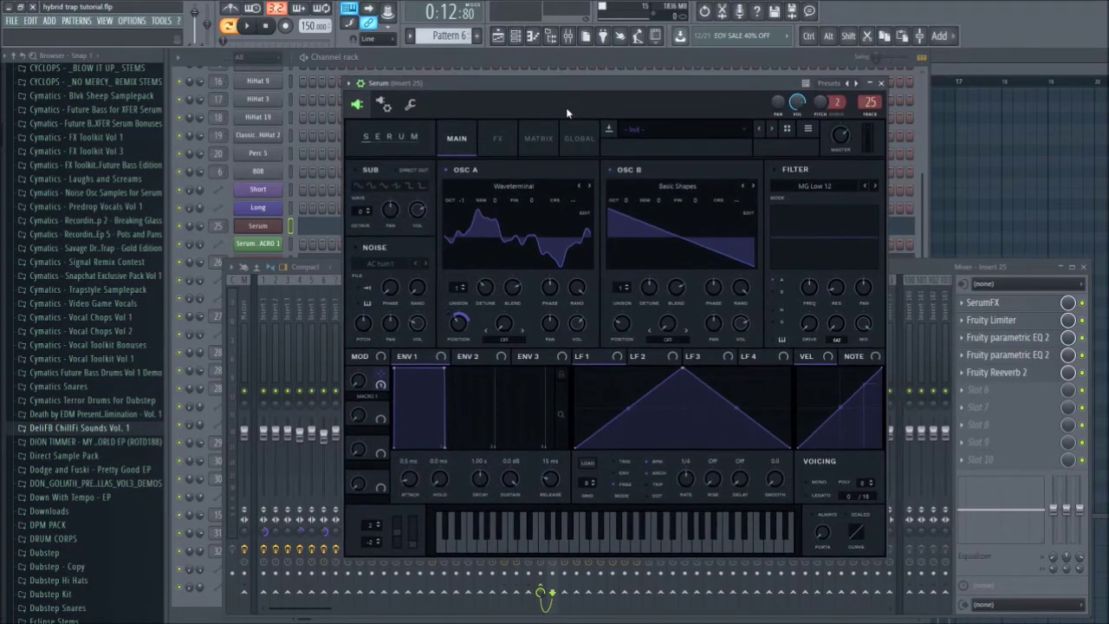
Turn off Serum's Osc A to hear Osc B alone, and switch Osc A back on
{"action": "left_click", "coordinate": [462, 170]}
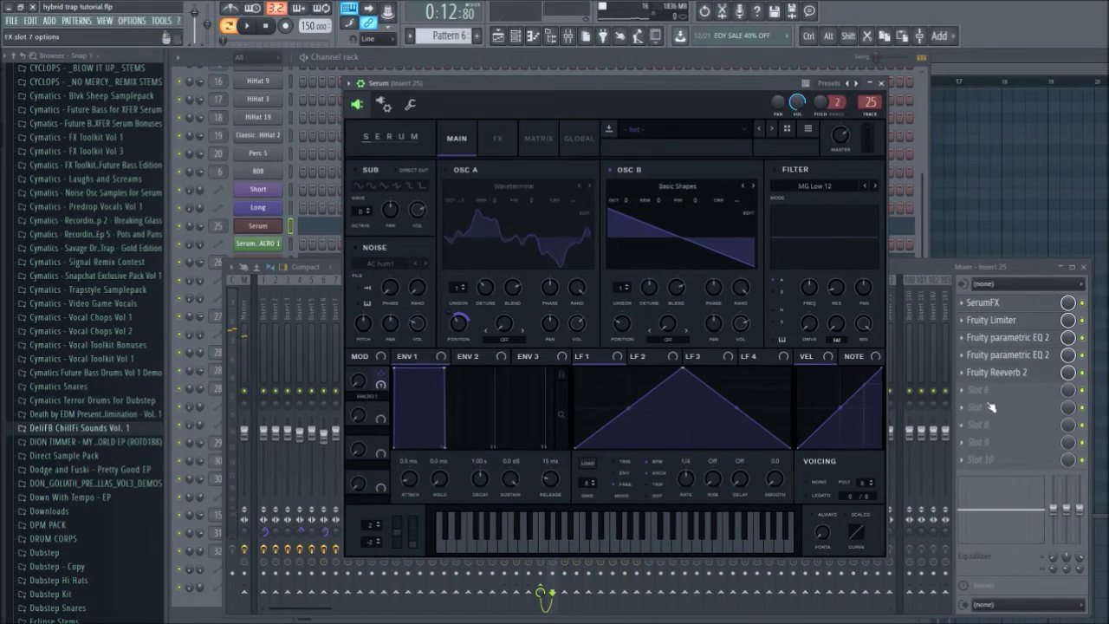
{"action": "left_click_drag", "start_coordinate": [613, 106], "coordinate": [604, 94]}
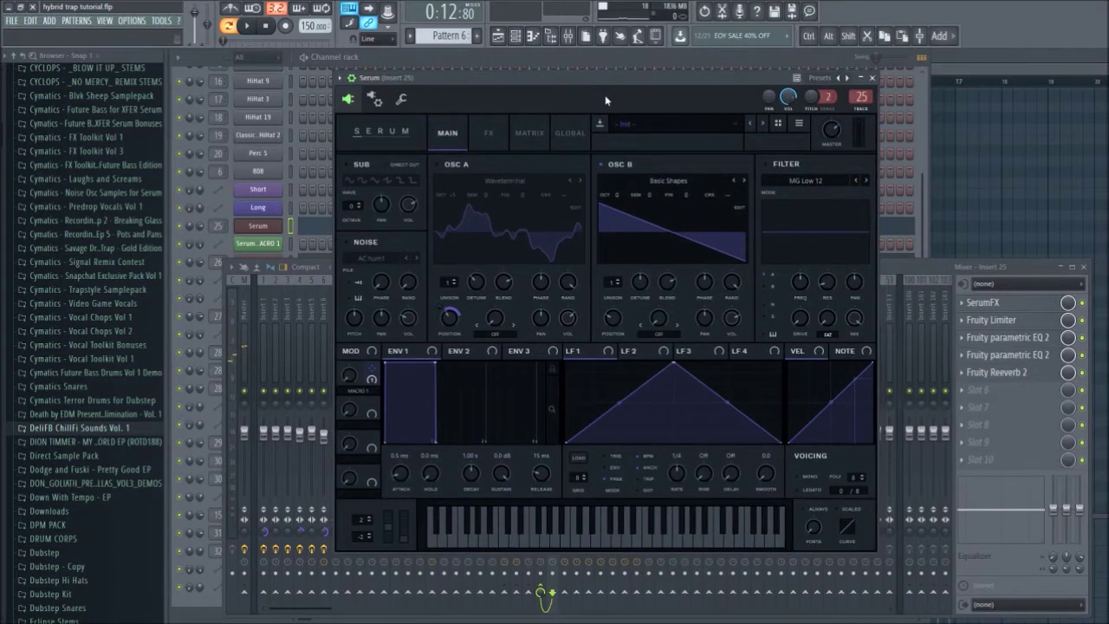
{"action": "left_click", "coordinate": [466, 165]}
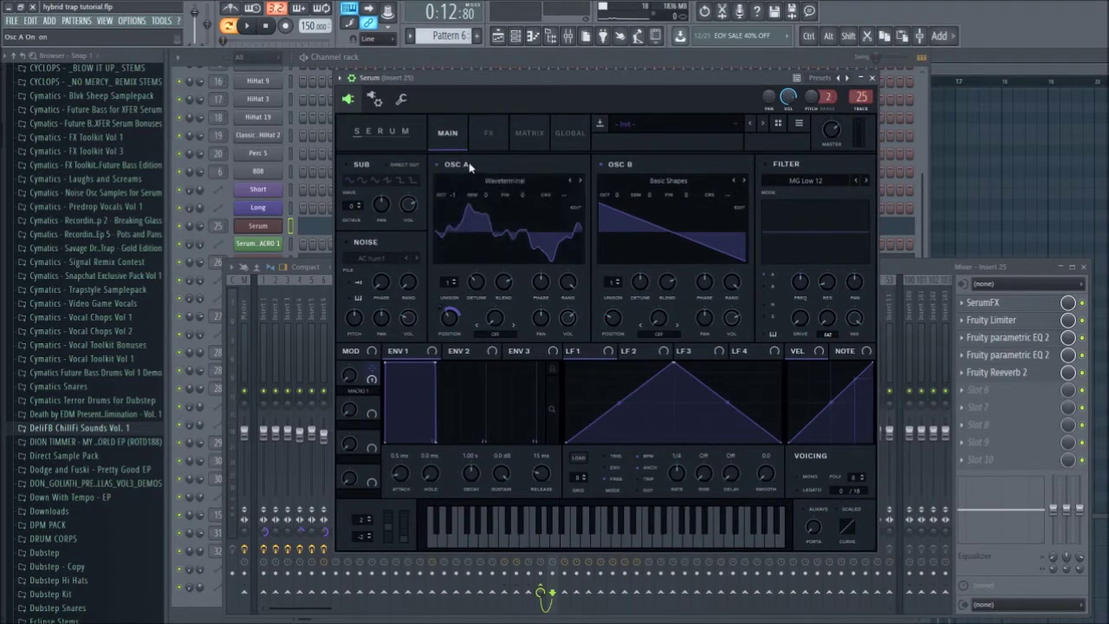
Recheck Serum's FX page with its Tube distortion and compressor, and close the instrument window
{"action": "left_click_drag", "start_coordinate": [618, 86], "coordinate": [587, 89]}
{"action": "left_click", "coordinate": [452, 132]}
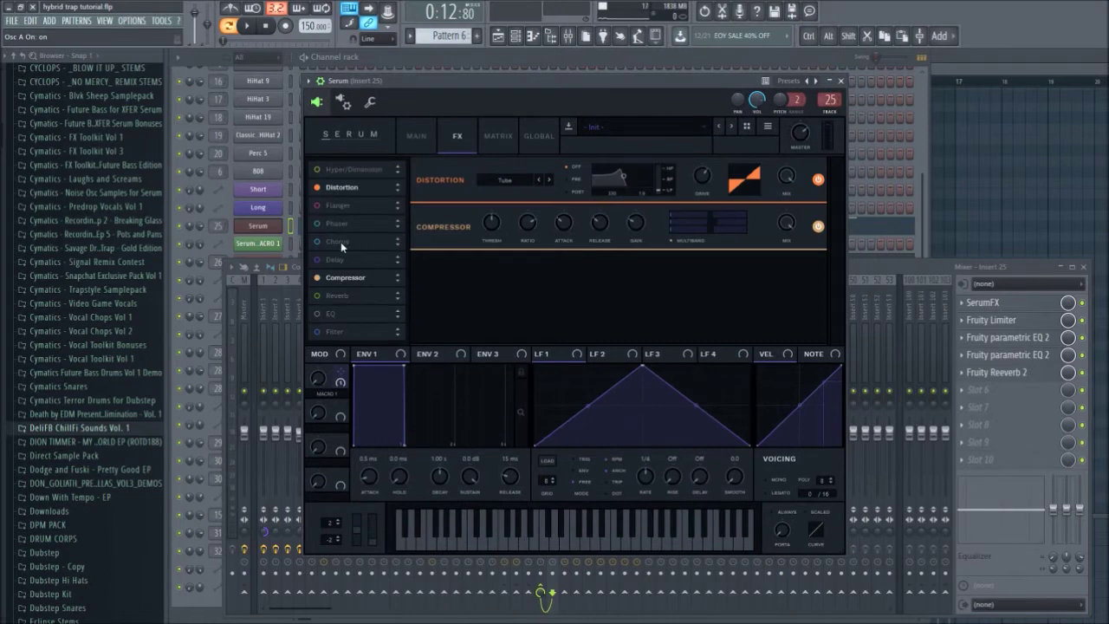
{"action": "left_click", "coordinate": [840, 82]}
Open both Fruity parametric EQ 2 effects on Insert 25 and examine their curves
{"action": "left_click", "coordinate": [1036, 344]}
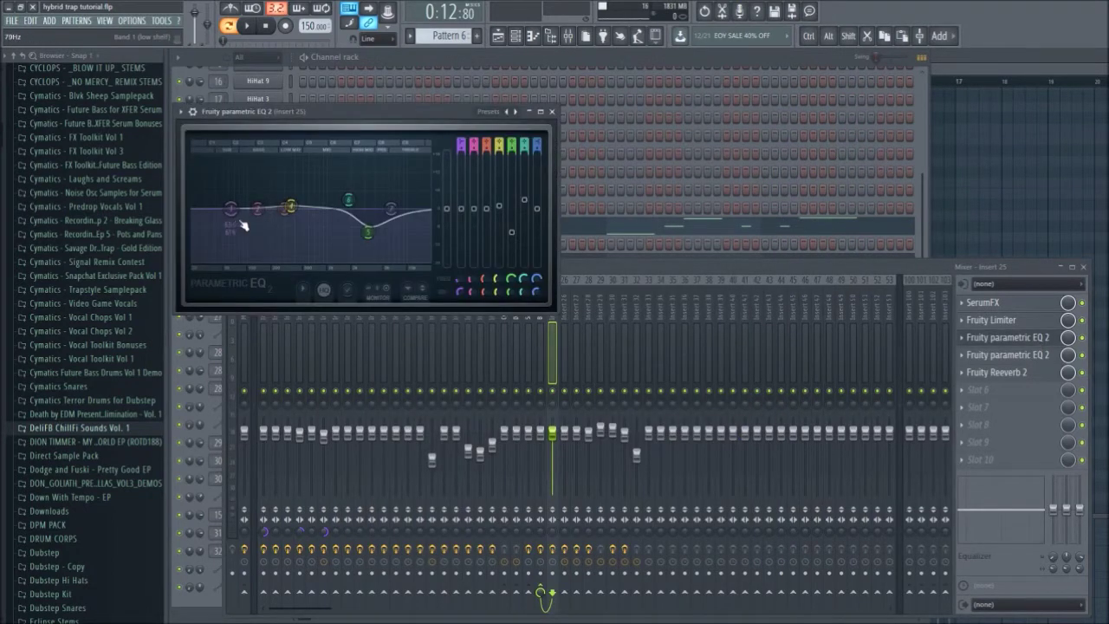
{"action": "left_click", "coordinate": [1035, 357]}
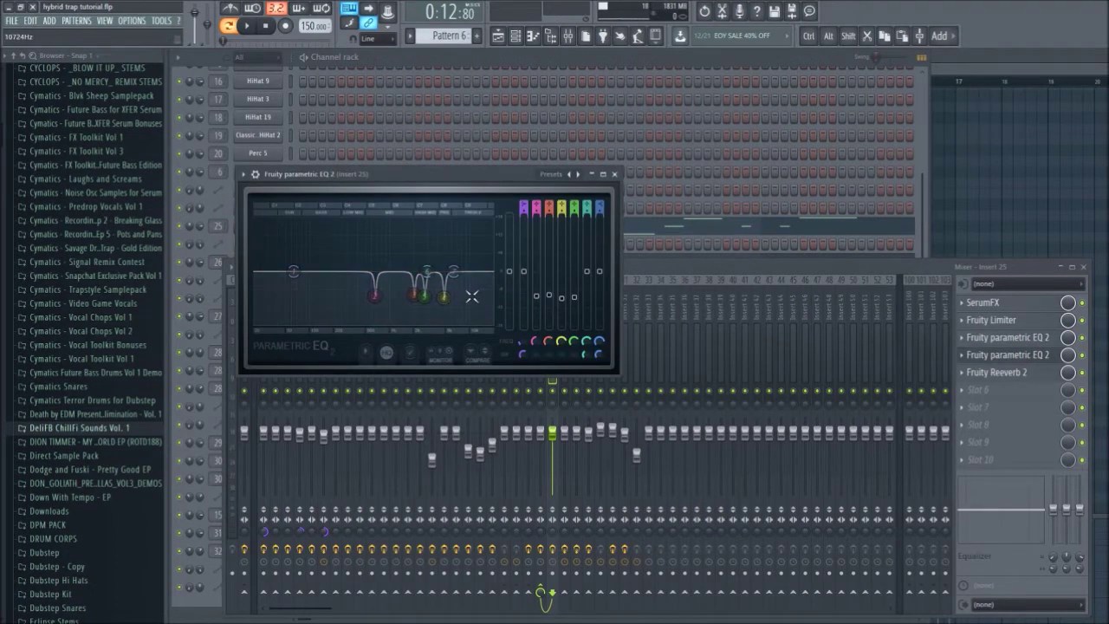
Sweep band 6 of Insert 25's second parametric EQ as a narrow boost while playing notes, and undo the change
{"action": "left_click_drag", "start_coordinate": [426, 271], "coordinate": [313, 221]}
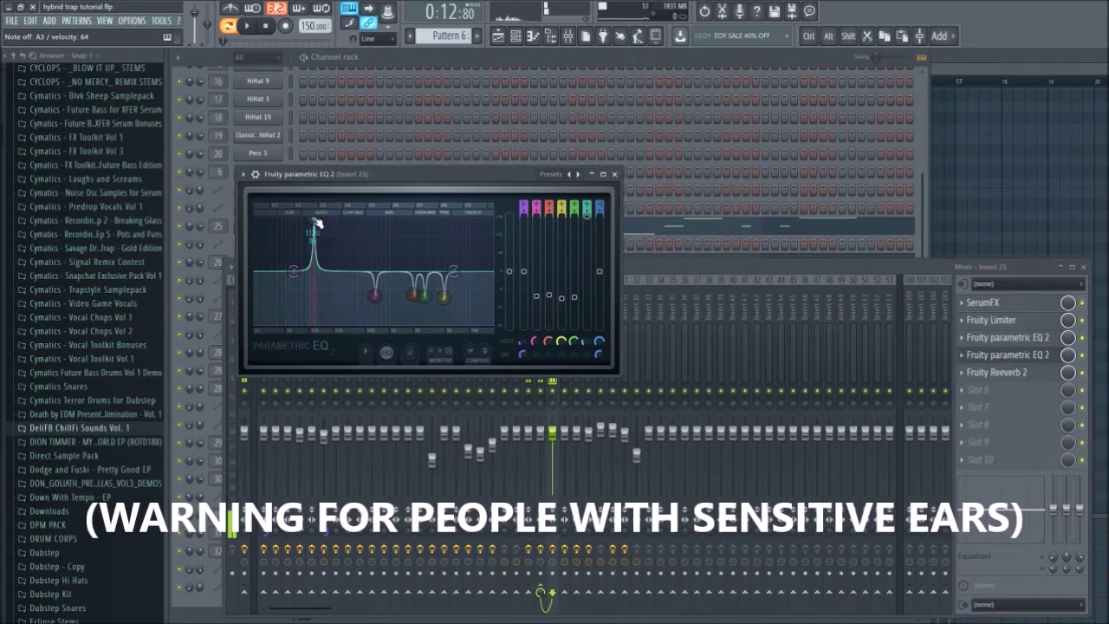
{"action": "mouse_move", "coordinate": [318, 225]}
{"action": "left_mouse_down"}
{"action": "mouse_move", "coordinate": [470, 224]}
{"action": "mouse_move", "coordinate": [328, 223]}
{"action": "left_mouse_up"}
{"action": "key", "text": "ctrl+z"}
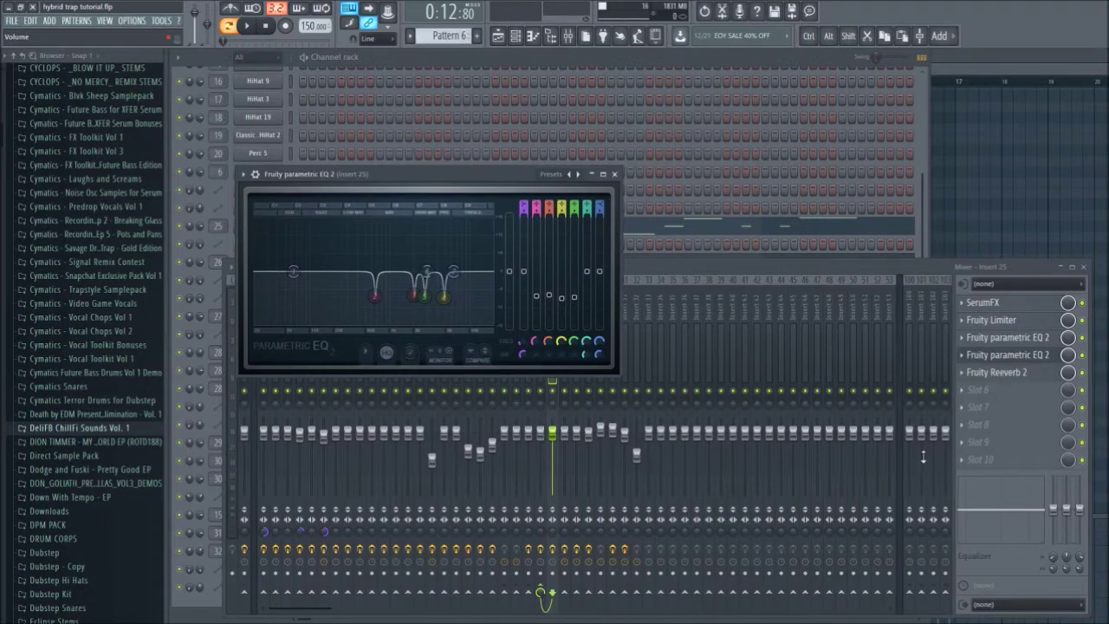
Toggle Insert 25's second Fruity parametric EQ 2 while playing notes to compare, close its window, and check Fruity Reeverb 2
{"action": "key", "text": "space"}
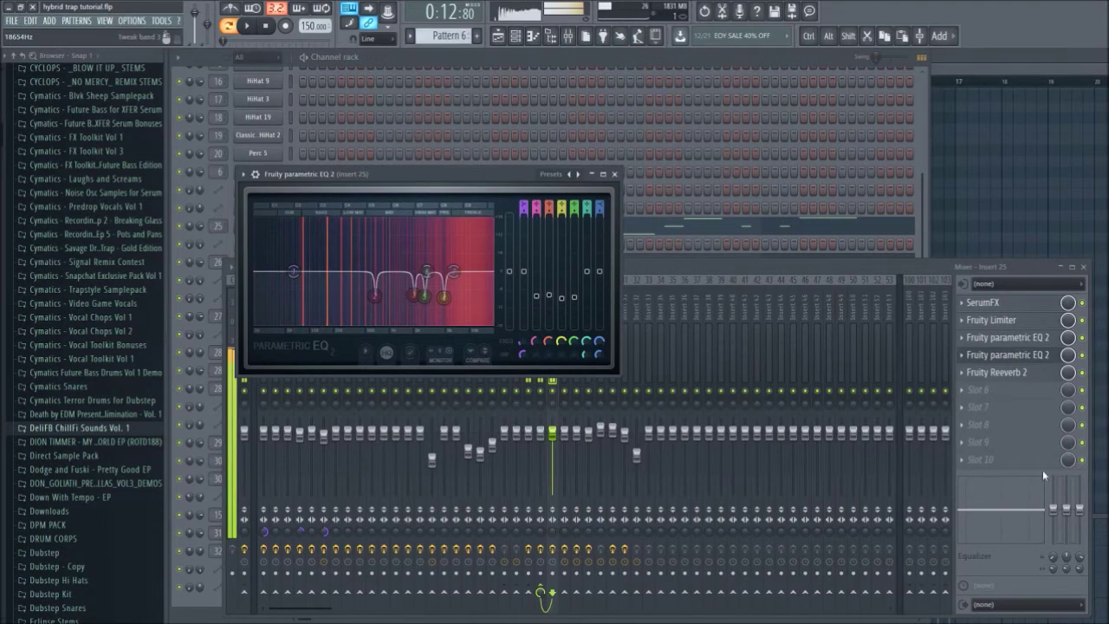
{"action": "left_click", "coordinate": [1086, 355]}
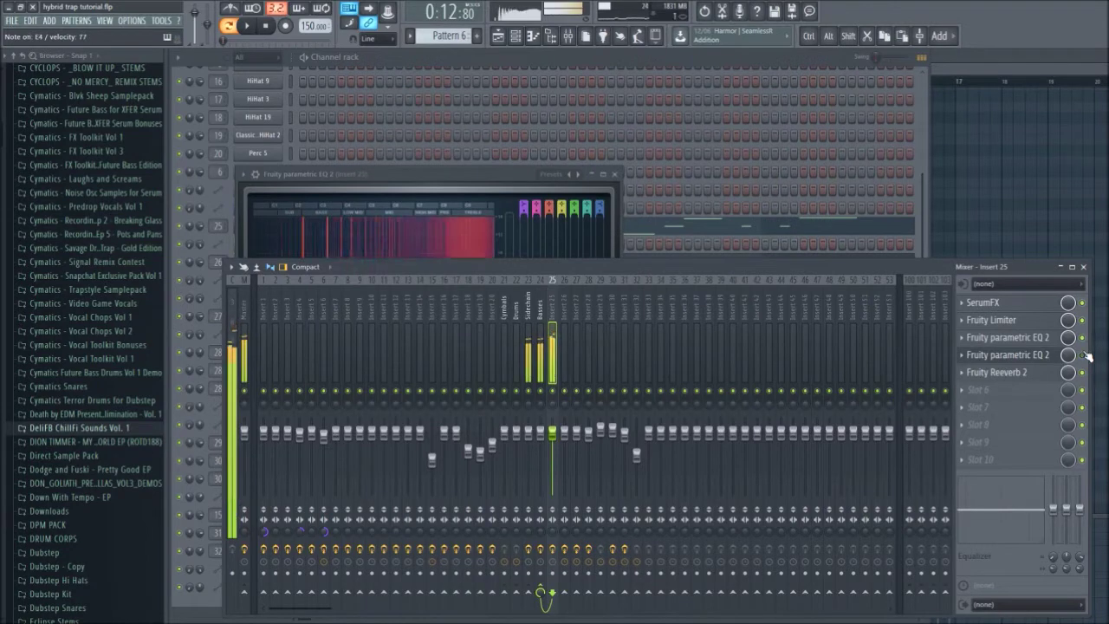
{"action": "left_click", "coordinate": [427, 176]}
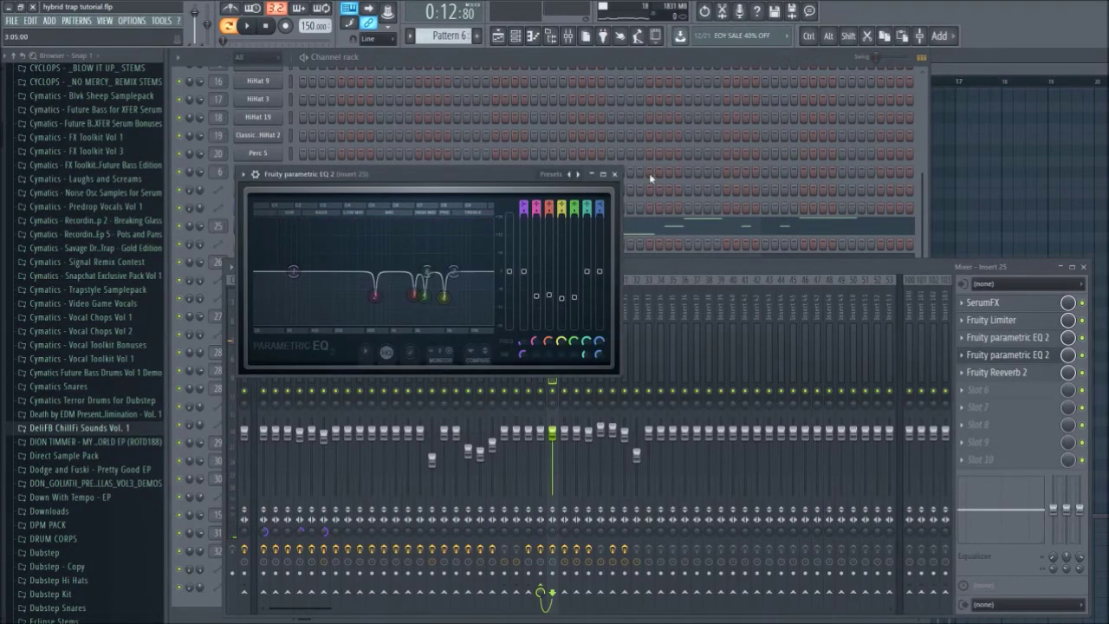
{"action": "left_click", "coordinate": [614, 174]}
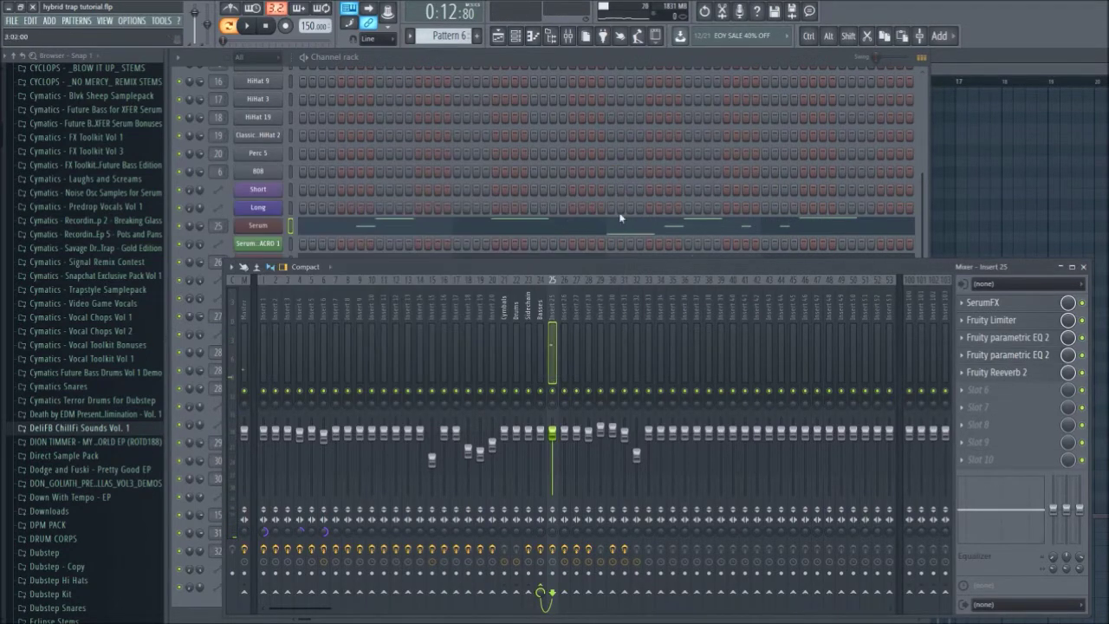
{"action": "left_click", "coordinate": [1042, 376]}
{"action": "left_click", "coordinate": [1046, 378]}
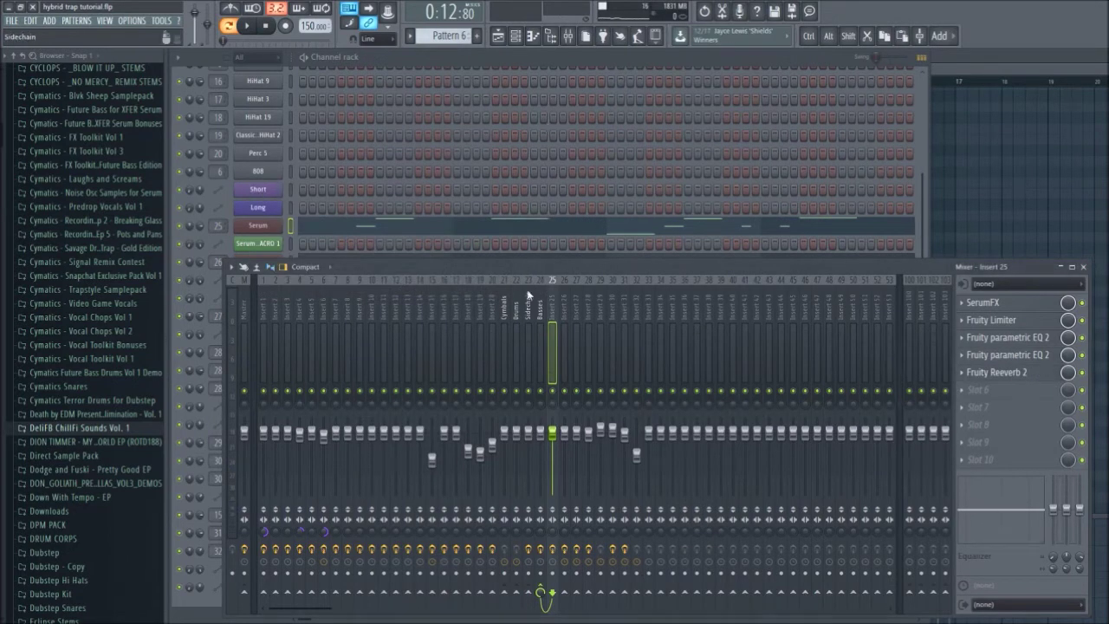
Open Serum #2 from the channel rack, view its FX page, and examine its Osc A and Osc B while playing notes
{"action": "left_click", "coordinate": [460, 63]}
{"action": "left_click", "coordinate": [257, 261]}
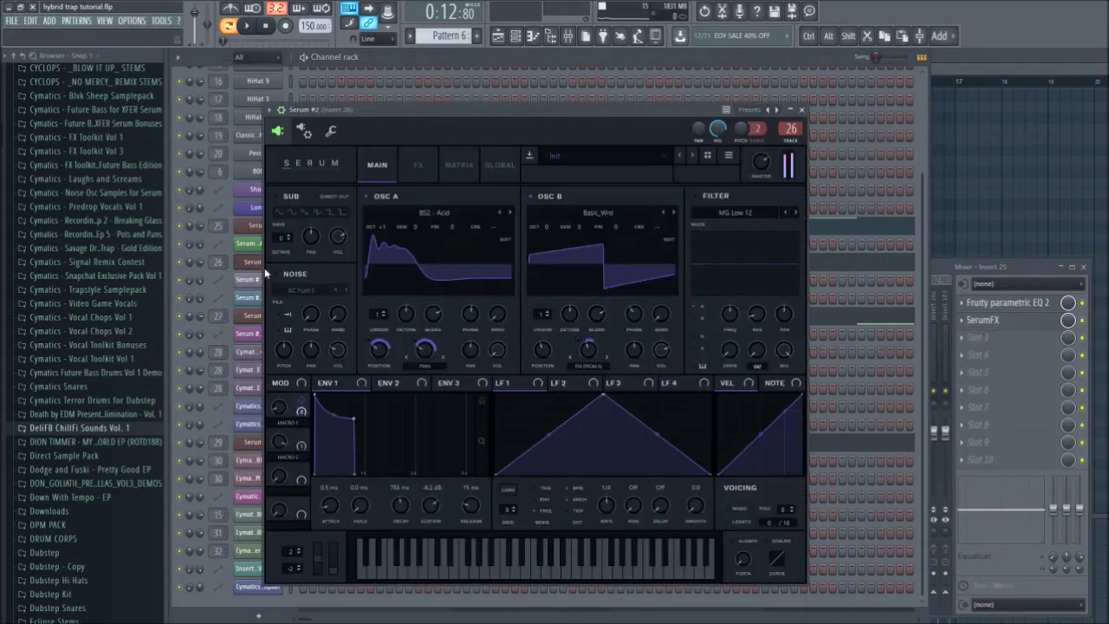
{"action": "left_click", "coordinate": [429, 153]}
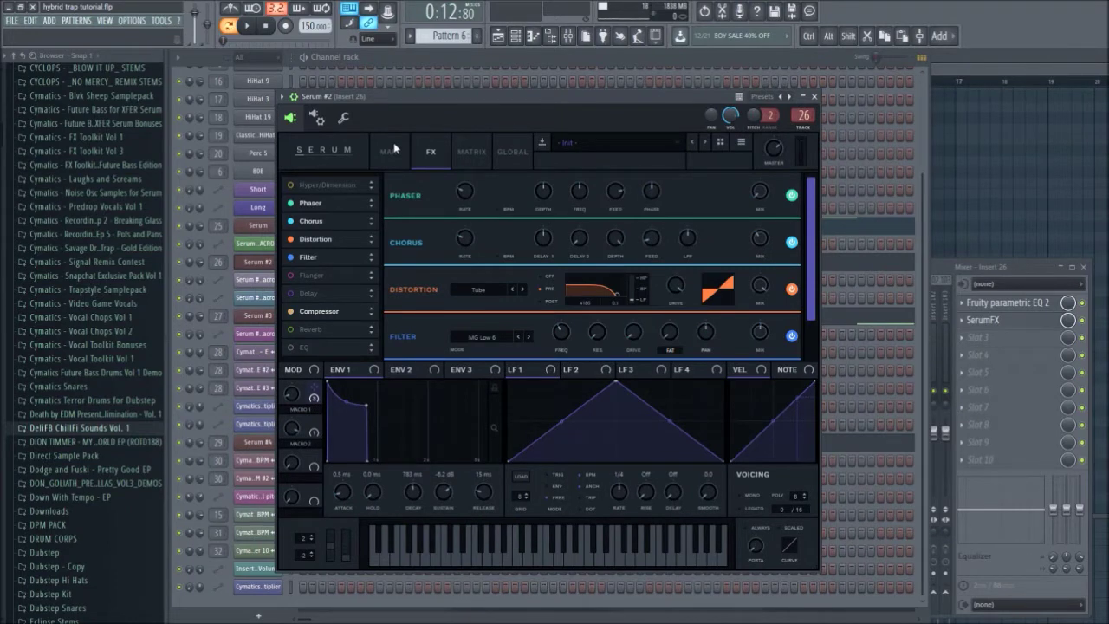
{"action": "left_click", "coordinate": [391, 150]}
{"action": "left_click_drag", "start_coordinate": [522, 101], "coordinate": [555, 88]}
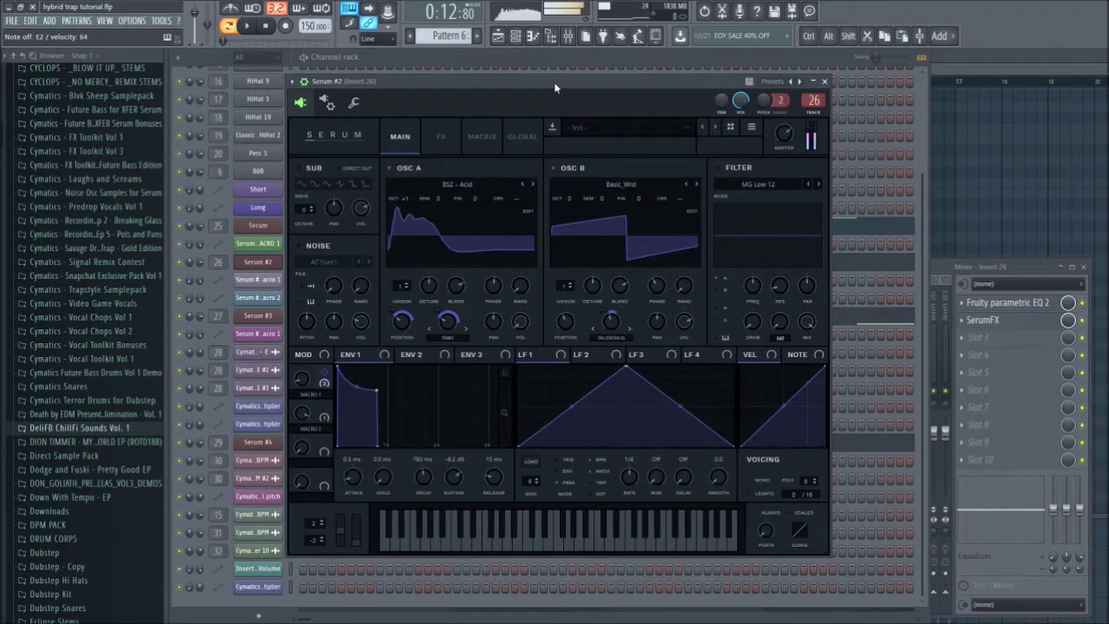
Switch off the Phaser in Serum #2's effects, return to its oscillators and macros, and close the instrument window
{"action": "left_click", "coordinate": [441, 136]}
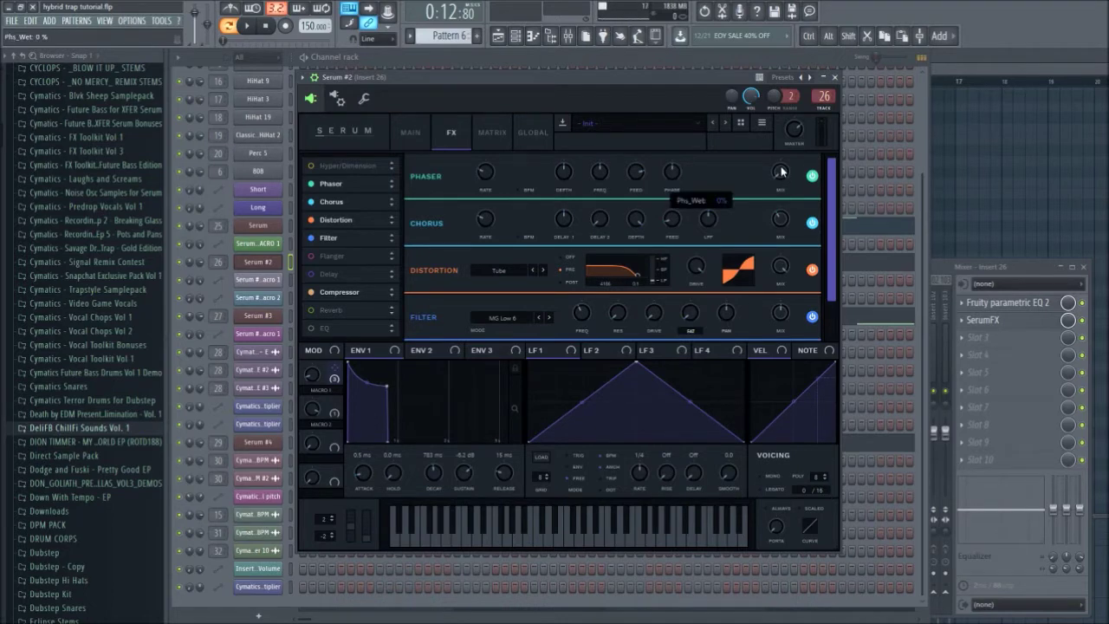
{"action": "left_click", "coordinate": [311, 184]}
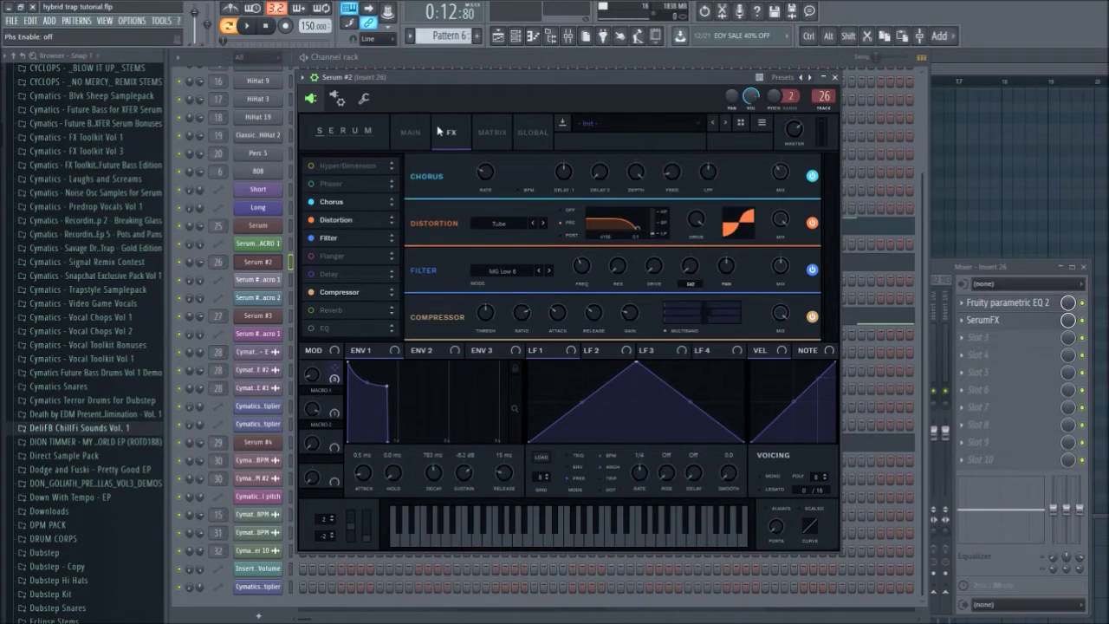
{"action": "left_click", "coordinate": [413, 133]}
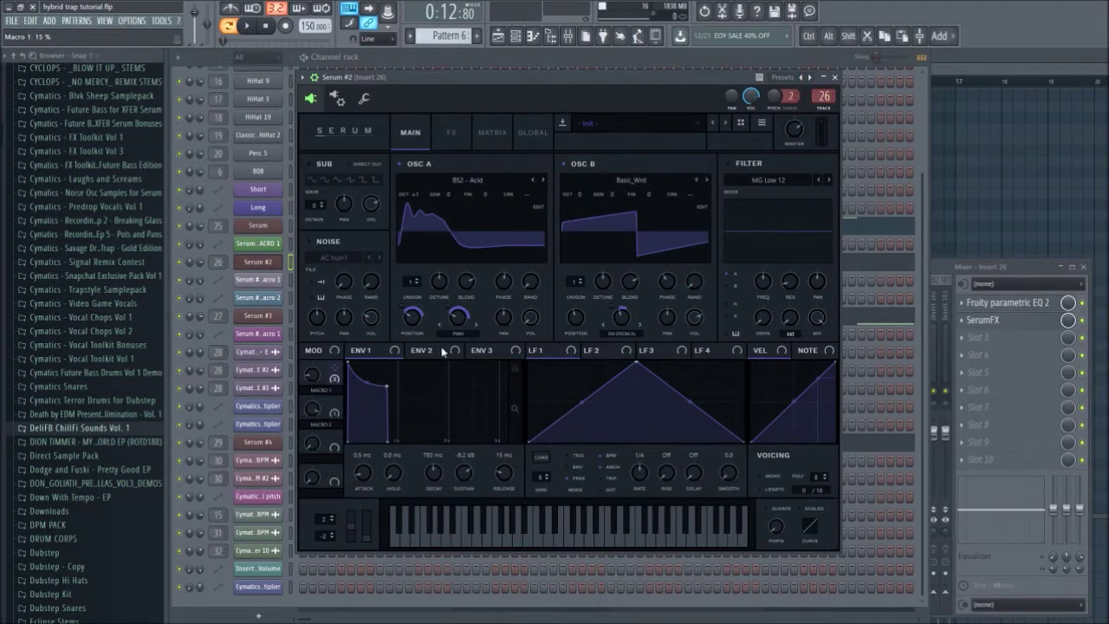
{"action": "left_click_drag", "start_coordinate": [603, 87], "coordinate": [607, 88]}
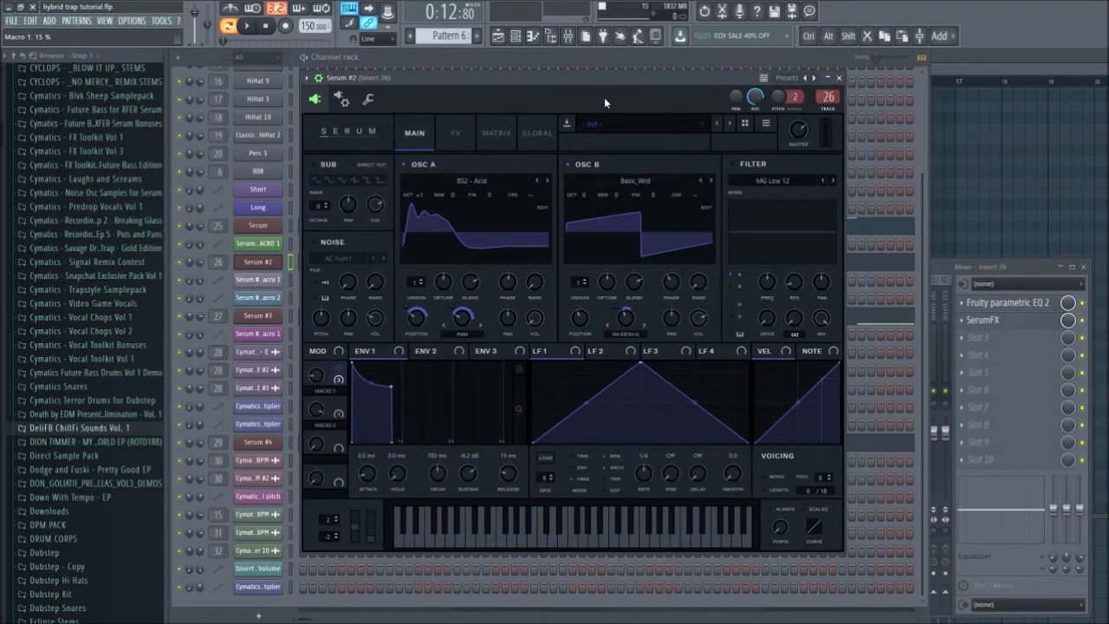
{"action": "left_click_drag", "start_coordinate": [533, 97], "coordinate": [632, 78]}
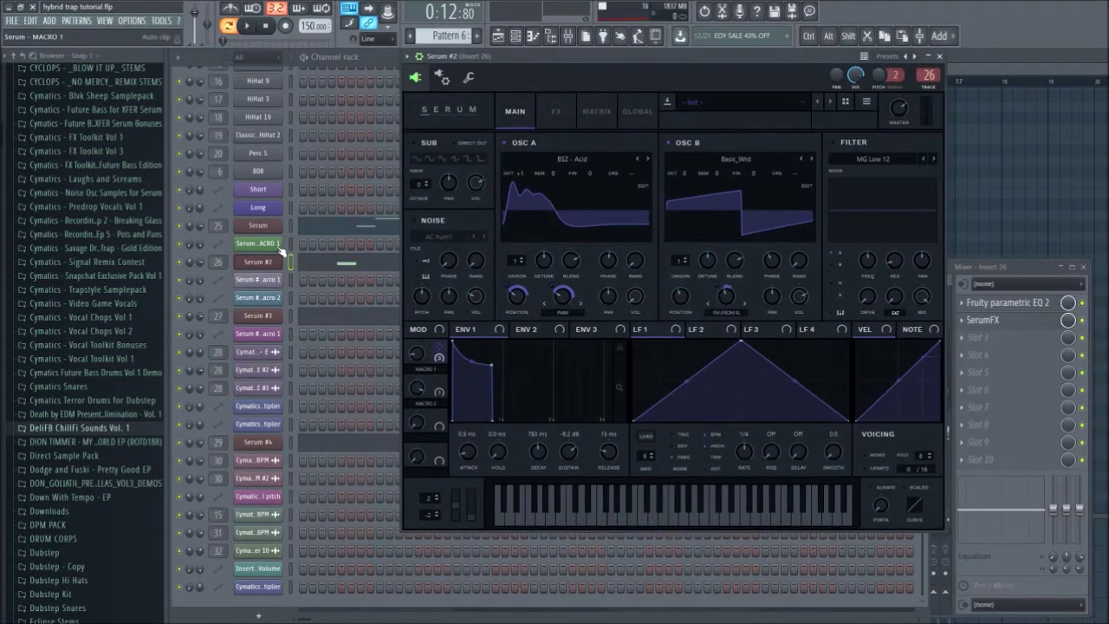
{"action": "left_click", "coordinate": [259, 262]}
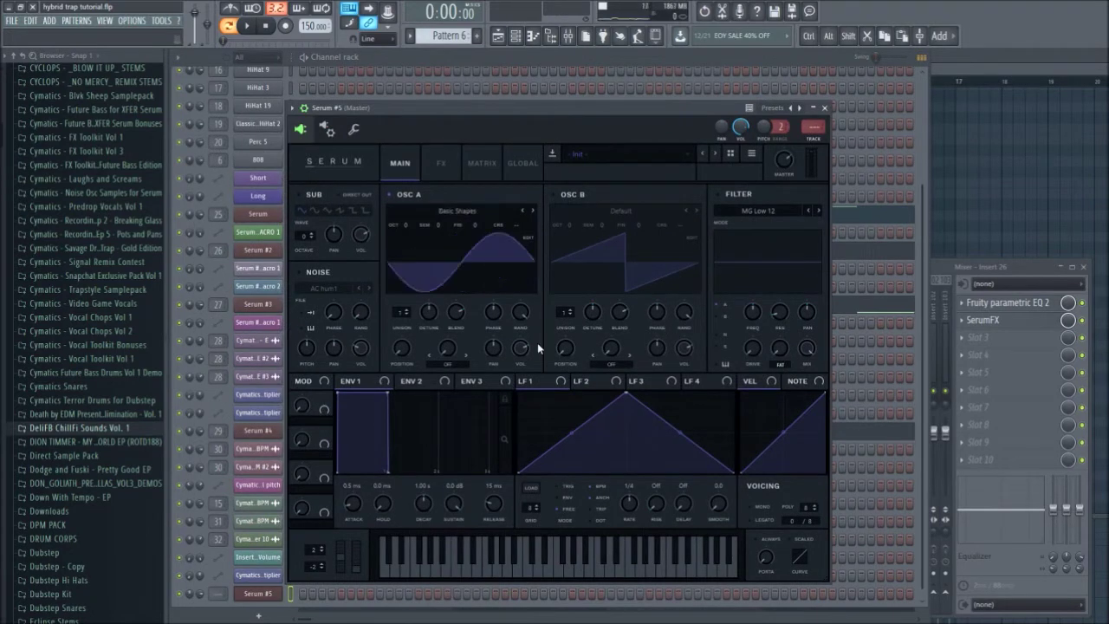
In Serum #5, set Osc A's wavetable position to 5, choose a warp mode, raise its amount, and close the instrument
{"action": "left_click_drag", "start_coordinate": [405, 349], "coordinate": [428, 284]}
{"action": "left_click", "coordinate": [452, 366]}
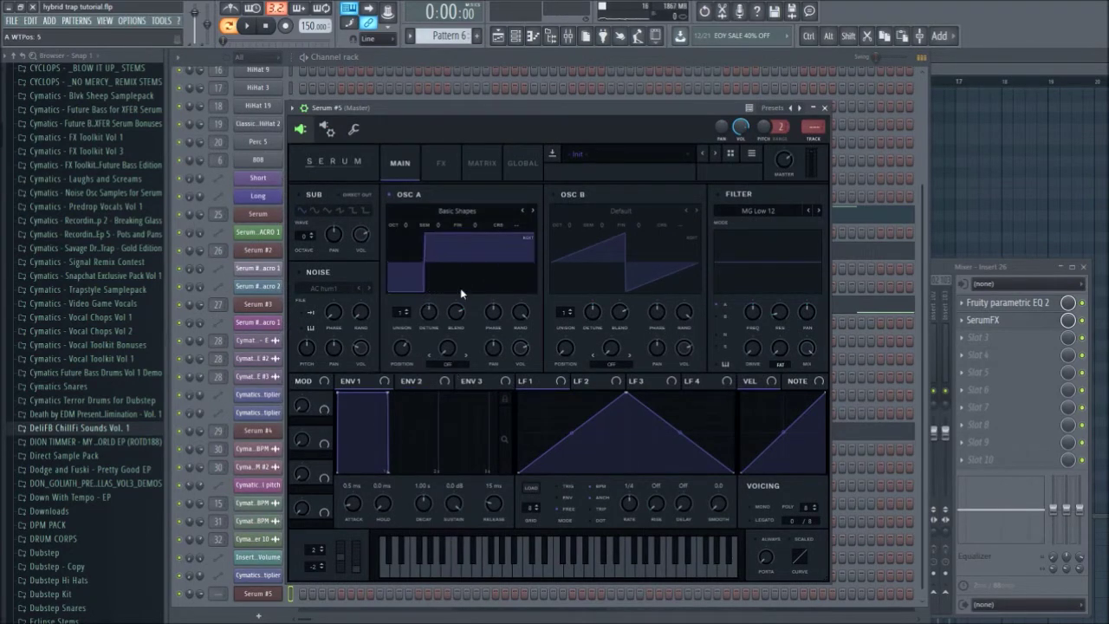
{"action": "left_click", "coordinate": [461, 160]}
{"action": "left_click_drag", "start_coordinate": [451, 350], "coordinate": [495, 284]}
{"action": "left_click", "coordinate": [253, 594]}
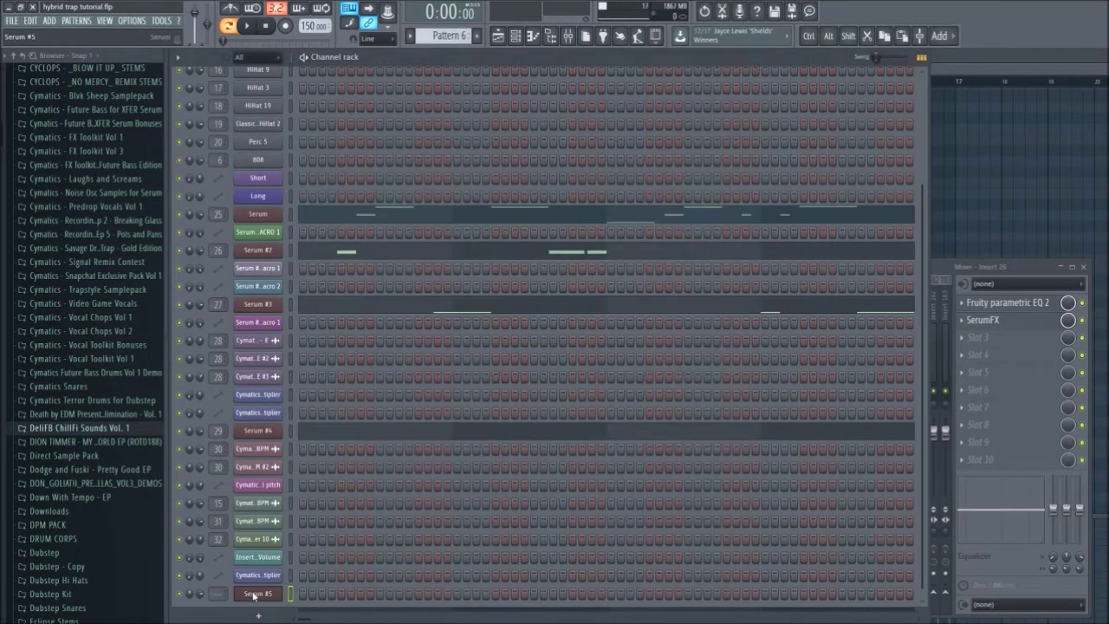
Reopen Serum #2, play notes while reviewing its oscillators, and show its FX page
{"action": "scroll", "coordinate": [626, 353], "scroll_direction": "up", "scroll_amount": 3}
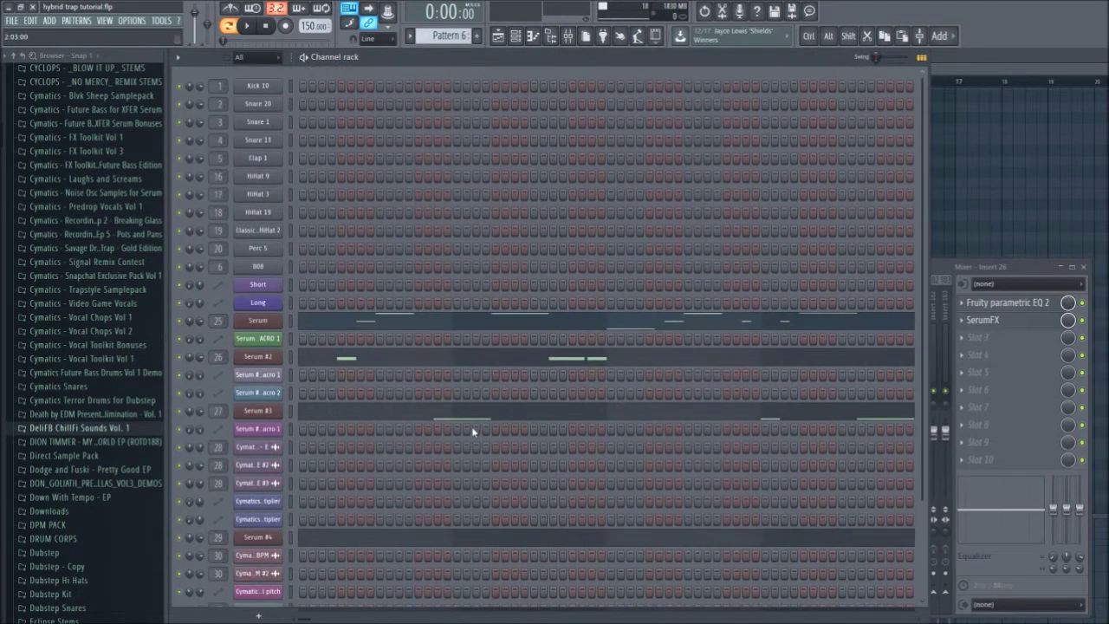
{"action": "left_click", "coordinate": [262, 359]}
{"action": "left_click_drag", "start_coordinate": [574, 82], "coordinate": [454, 99]}
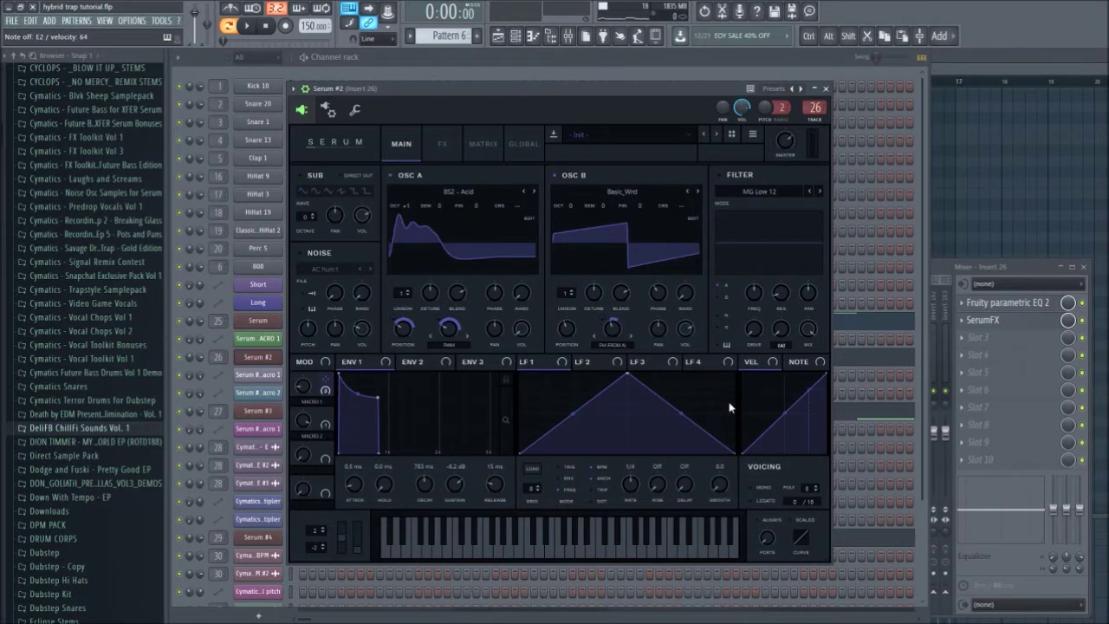
{"action": "left_click", "coordinate": [441, 144]}
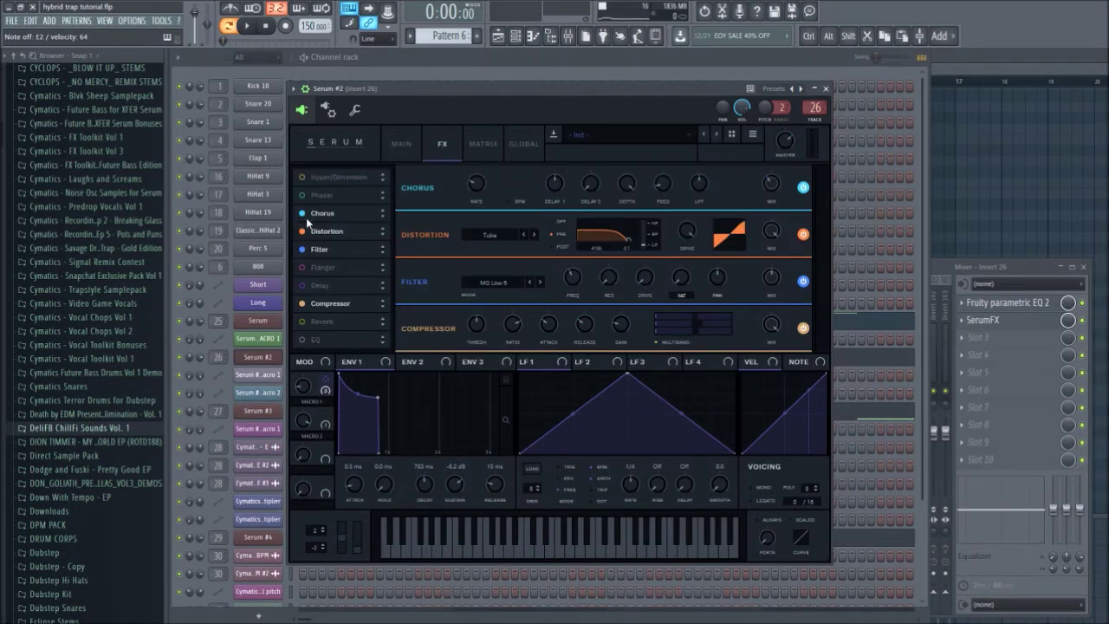
Check the SerumFX effect on Insert 26, close it, and examine the mix settings on Serum #2's FX page
{"action": "left_click", "coordinate": [1017, 323]}
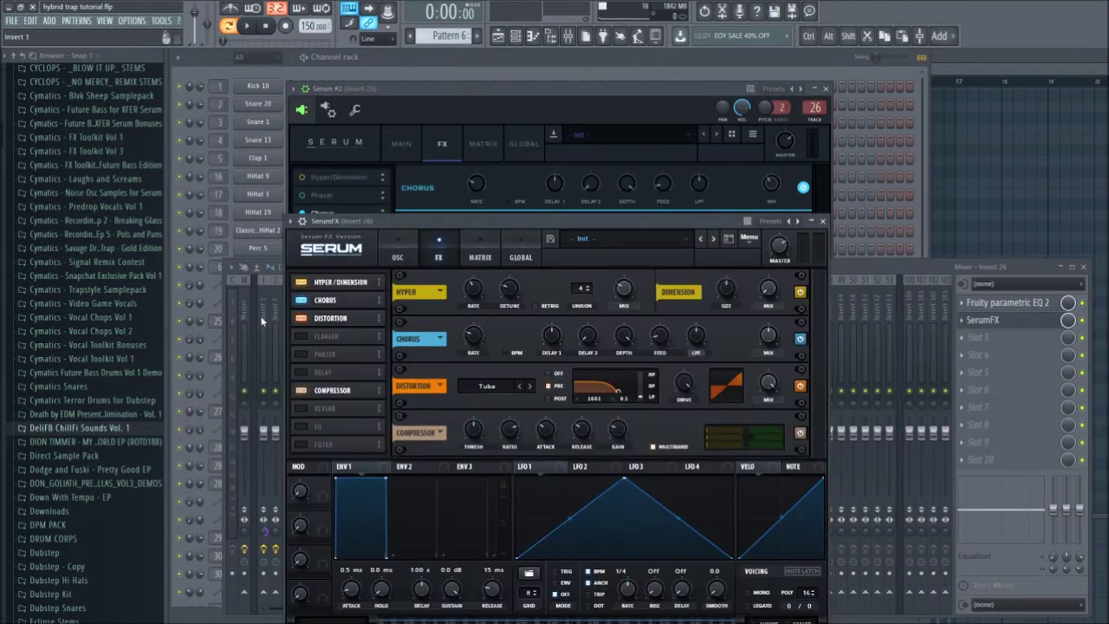
{"action": "left_click", "coordinate": [825, 222]}
{"action": "left_click", "coordinate": [602, 113]}
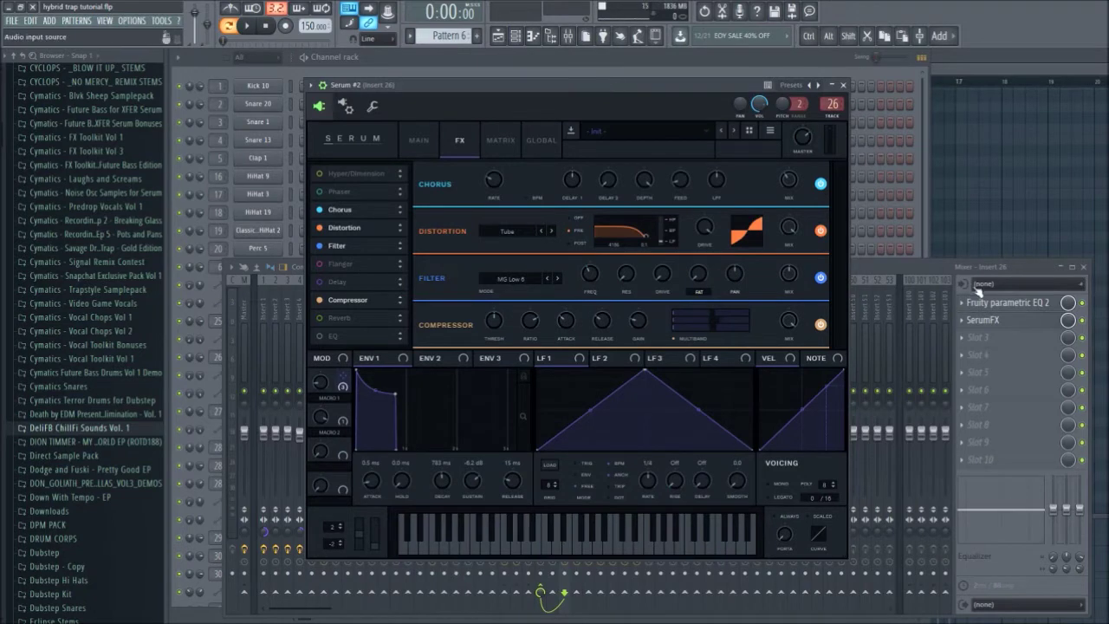
{"action": "mouse_move", "coordinate": [545, 104]}
{"action": "left_mouse_down"}
{"action": "mouse_move", "coordinate": [556, 85]}
{"action": "mouse_move", "coordinate": [556, 108]}
{"action": "left_mouse_up"}
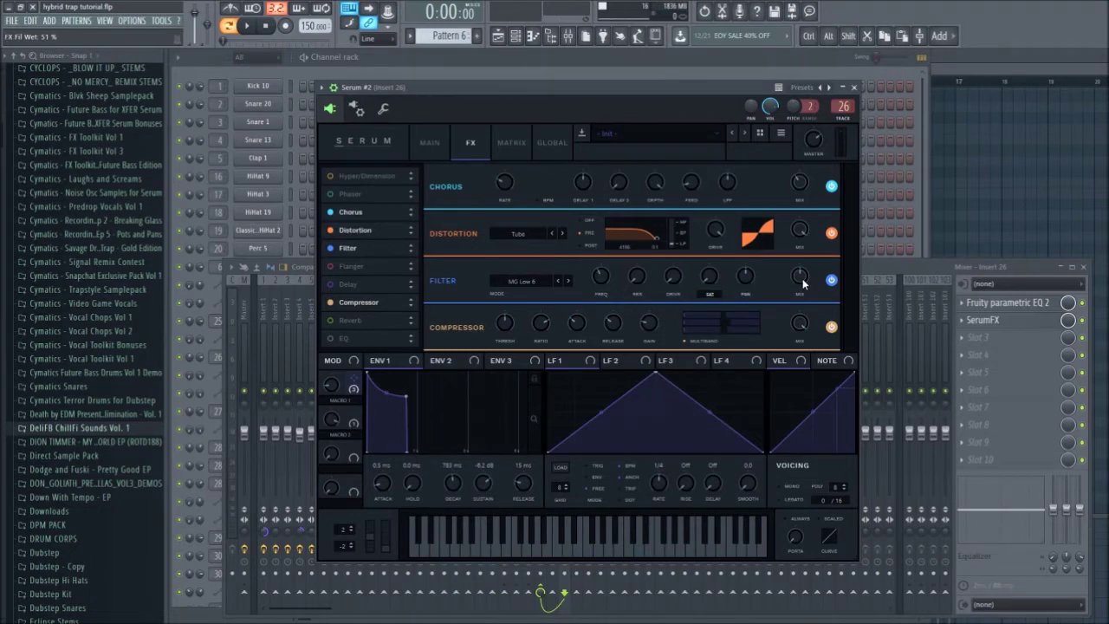
Examine Insert 26's Fruity parametric EQ 2 curve and SerumFX chain, and close the effect and Serum #2 windows
{"action": "double_click", "coordinate": [1014, 307]}
{"action": "left_click", "coordinate": [1027, 309]}
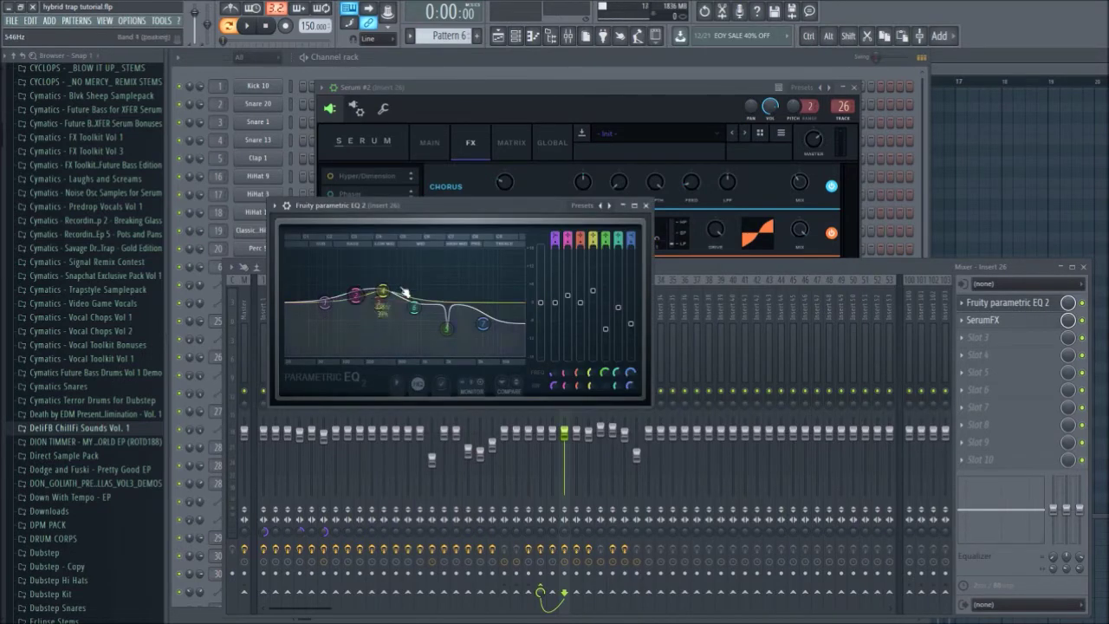
{"action": "left_click", "coordinate": [1022, 303]}
{"action": "left_click", "coordinate": [1012, 321]}
{"action": "left_click_drag", "start_coordinate": [517, 224], "coordinate": [490, 130]}
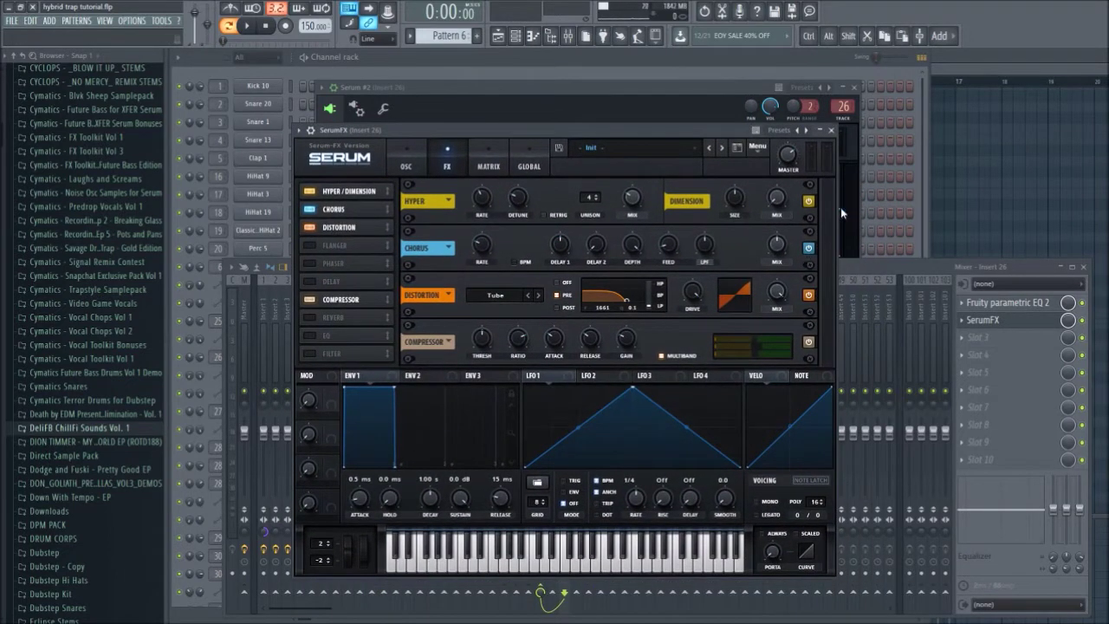
{"action": "left_click", "coordinate": [821, 130]}
{"action": "left_click", "coordinate": [821, 130]}
{"action": "left_click", "coordinate": [833, 131]}
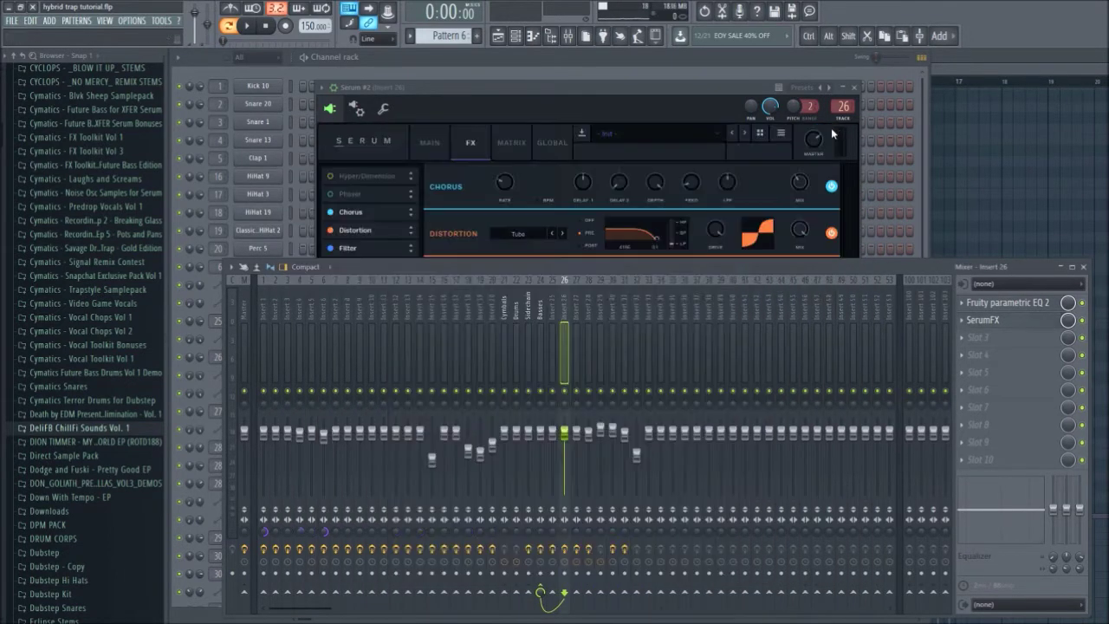
{"action": "left_click", "coordinate": [854, 88]}
{"action": "left_click", "coordinate": [717, 51]}
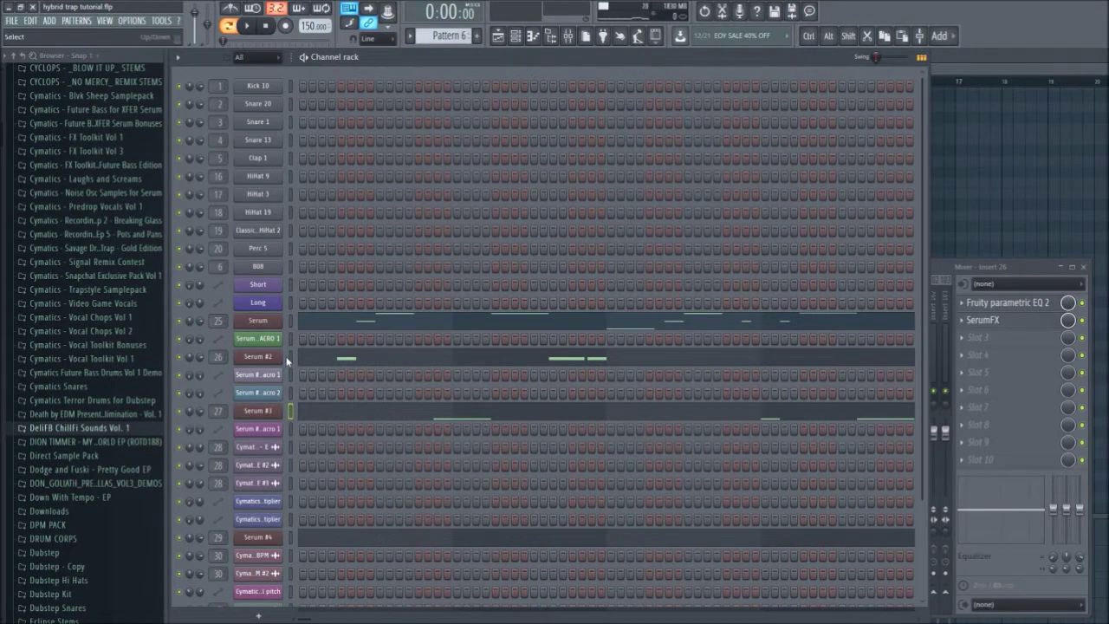
Open Serum #3 and sweep Macro 1 with its Formant-I filter switched off to hear Osc A, and switch the filter back on
{"action": "left_click", "coordinate": [258, 412]}
{"action": "left_click_drag", "start_coordinate": [544, 173], "coordinate": [506, 115]}
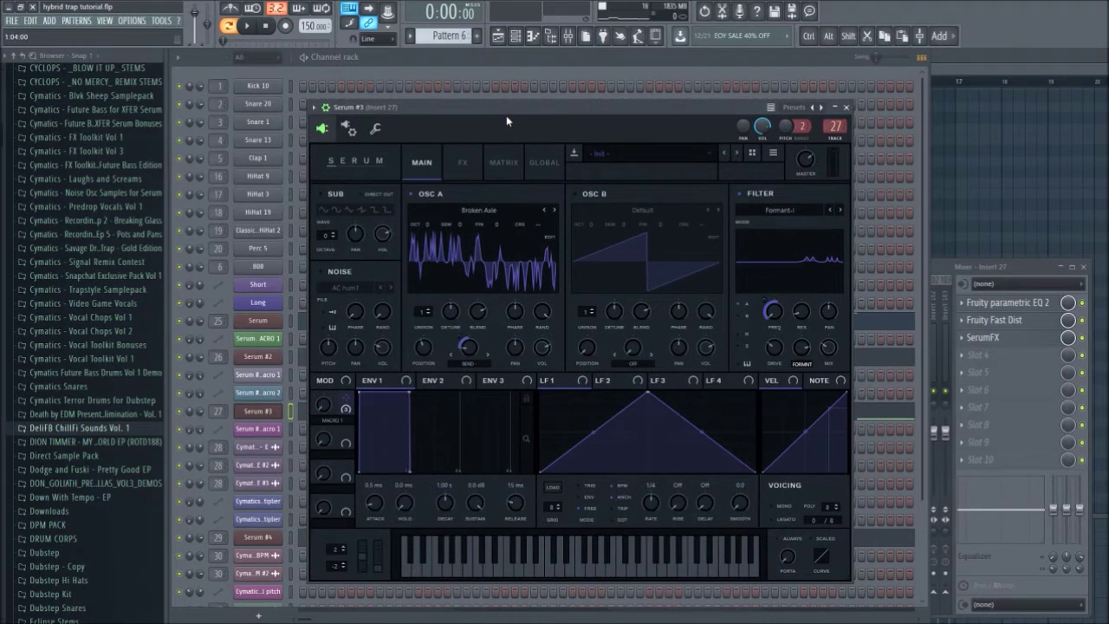
{"action": "left_click", "coordinate": [741, 195]}
{"action": "left_click_drag", "start_coordinate": [324, 404], "coordinate": [394, 514]}
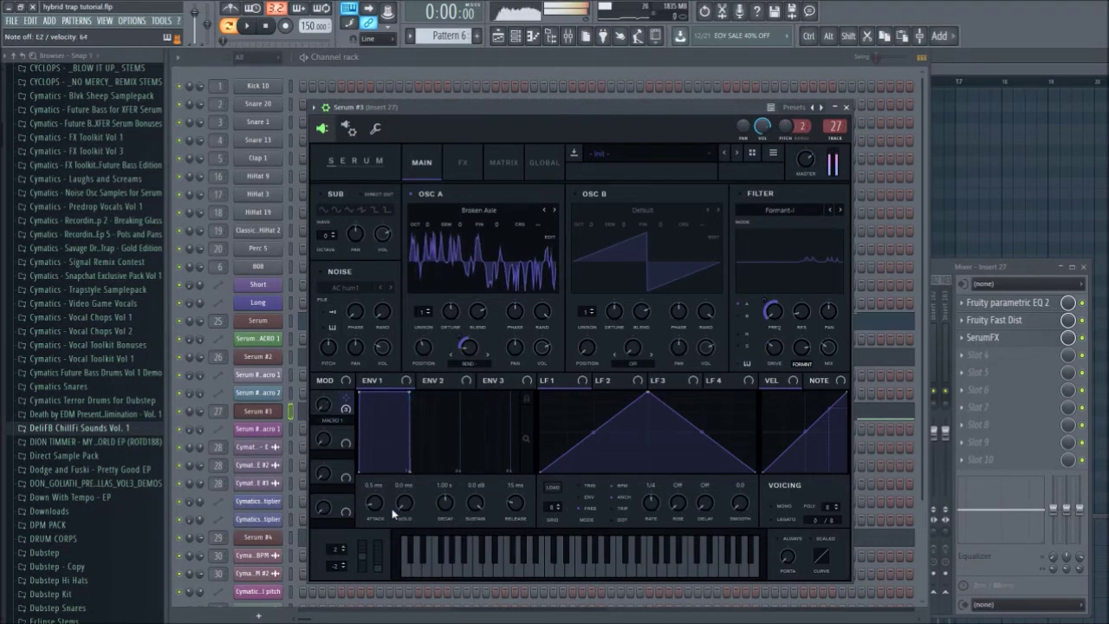
{"action": "left_click", "coordinate": [741, 194]}
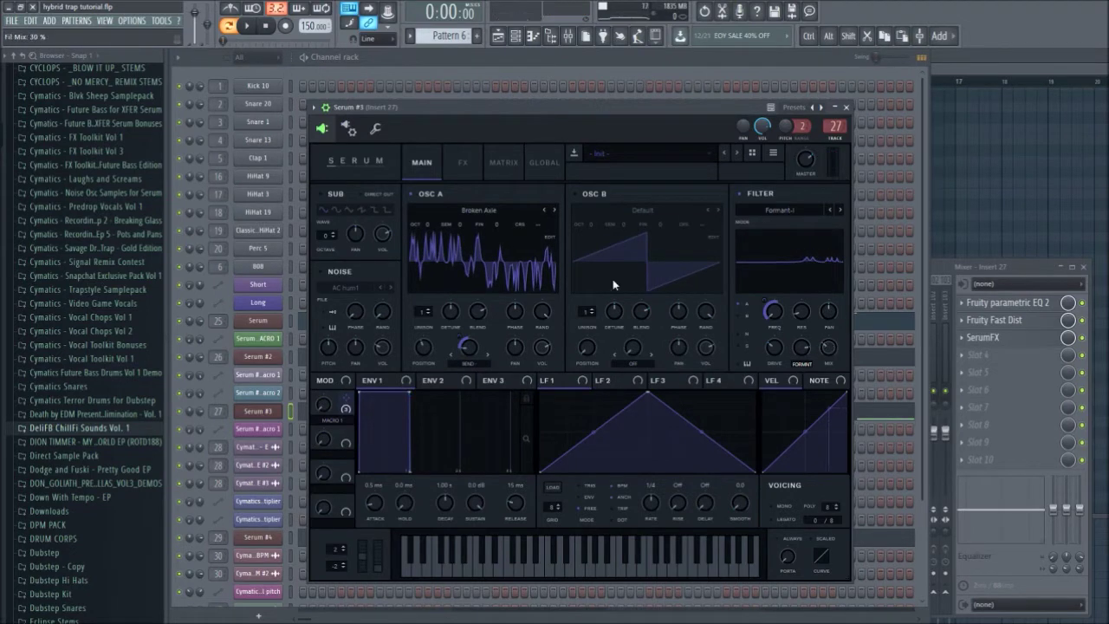
Examine Serum #3's FX page with its Chorus, Tube distortion, Formant-I filter and compressor, comparing it with the Main page
{"action": "left_click", "coordinate": [464, 162]}
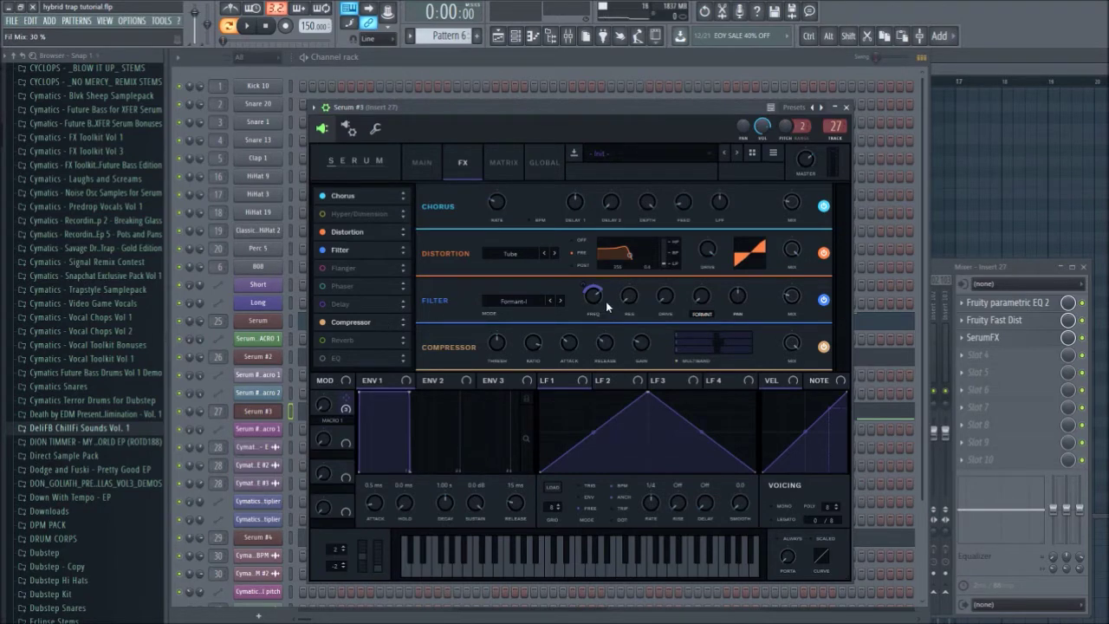
{"action": "left_click", "coordinate": [422, 162]}
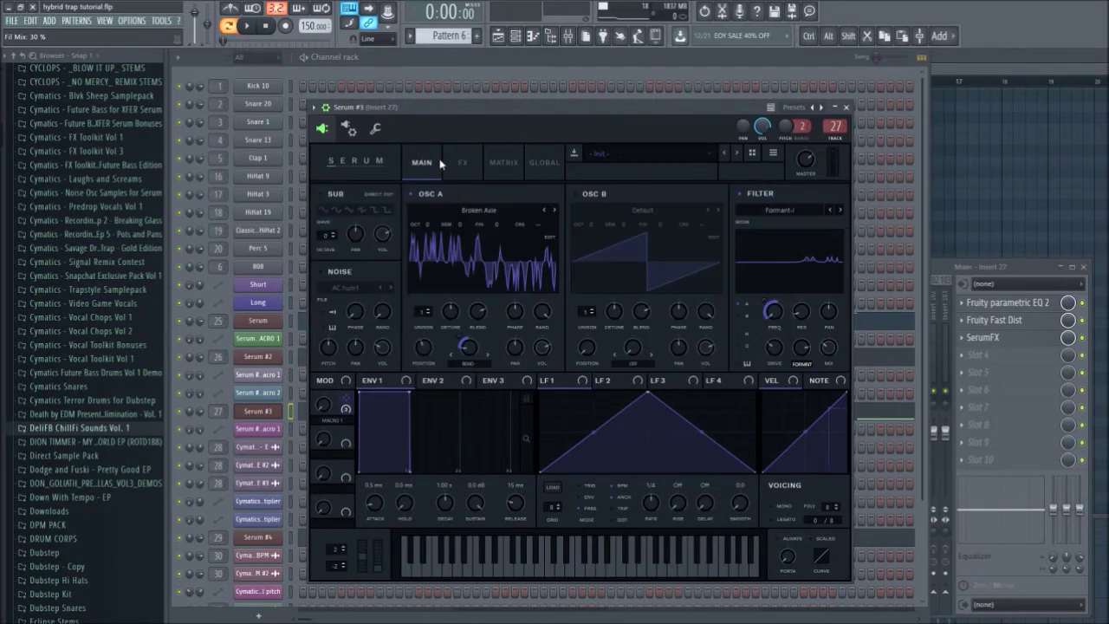
{"action": "left_click", "coordinate": [463, 164]}
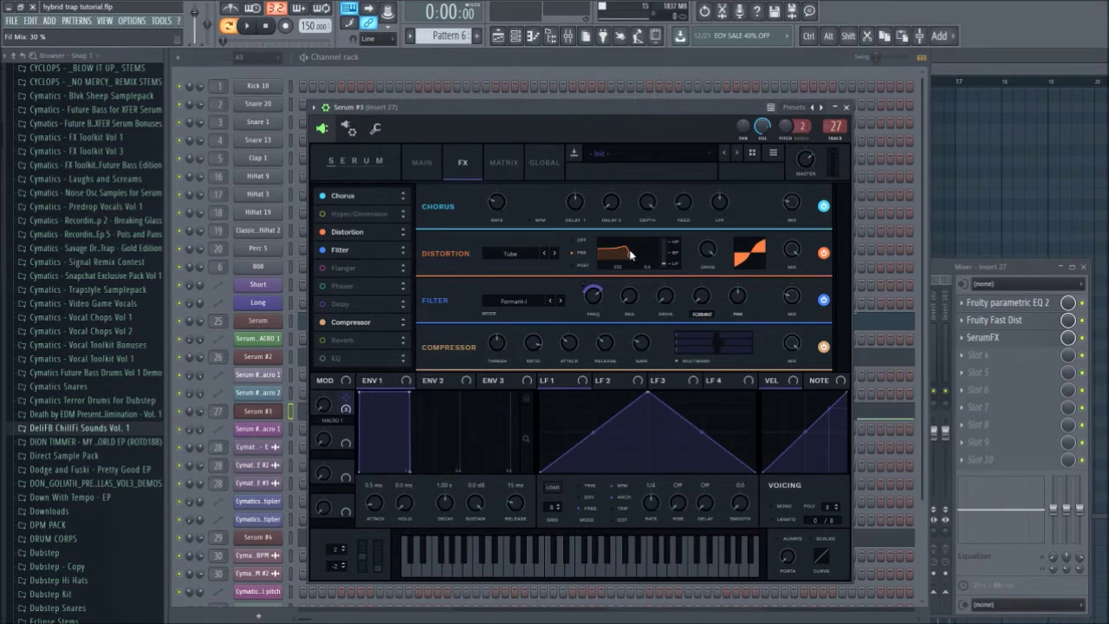
{"action": "left_click_drag", "start_coordinate": [538, 107], "coordinate": [529, 98]}
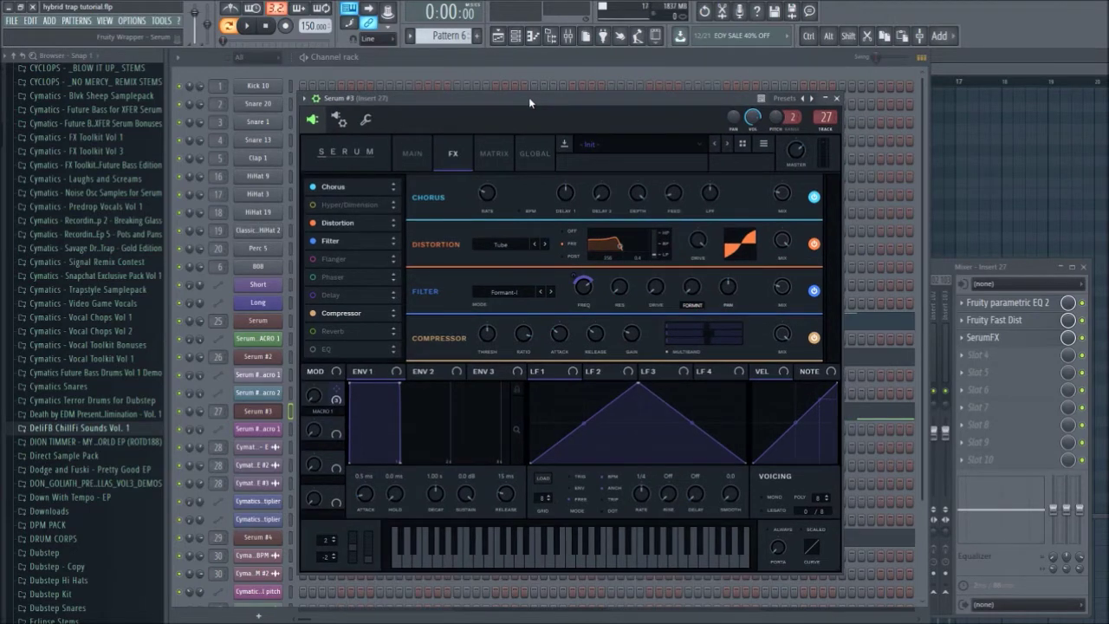
Add Patcher to slot 4 of Insert 27's effects chain
{"action": "left_click", "coordinate": [995, 348]}
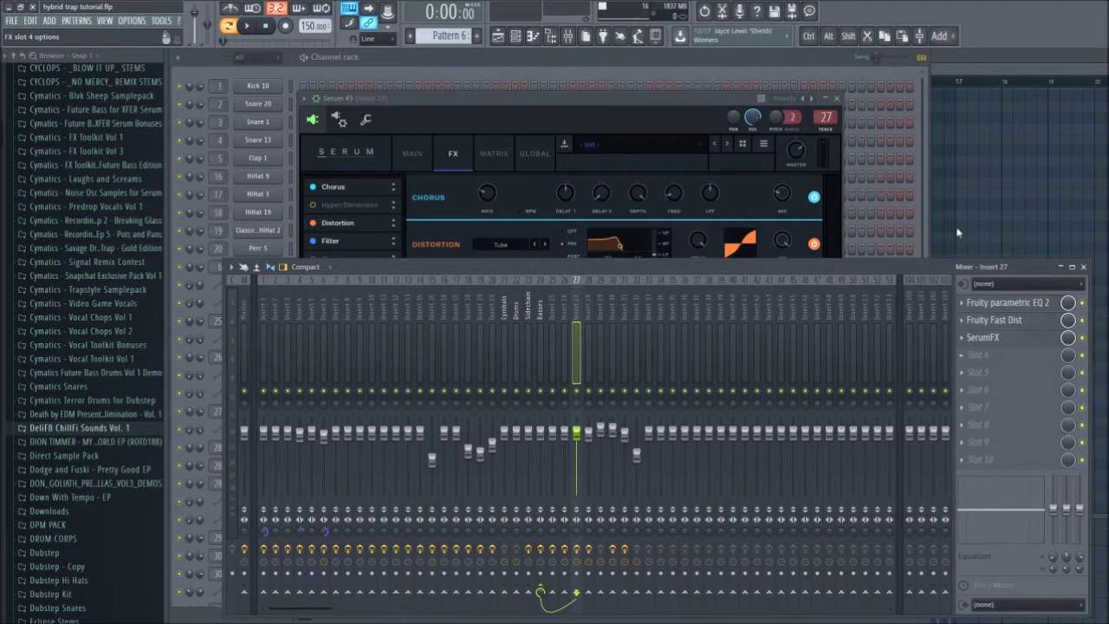
{"action": "left_click", "coordinate": [696, 601]}
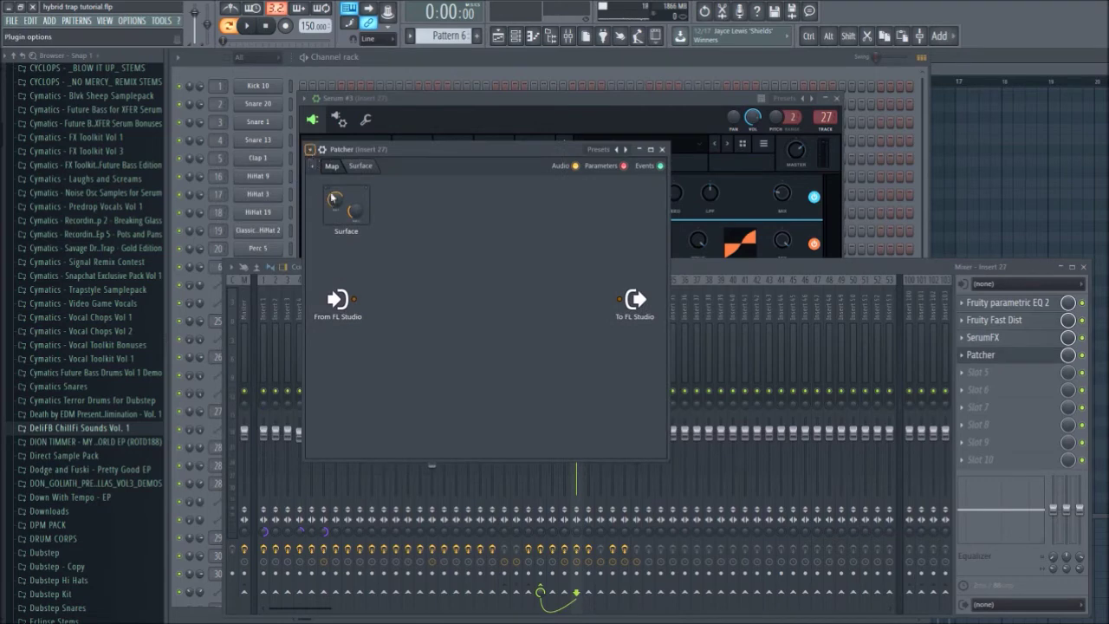
Load the Band Processing preset in Patcher to view its three Maximus bands, and remove Patcher from slot 4 of Insert 27
{"action": "left_click", "coordinate": [493, 23]}
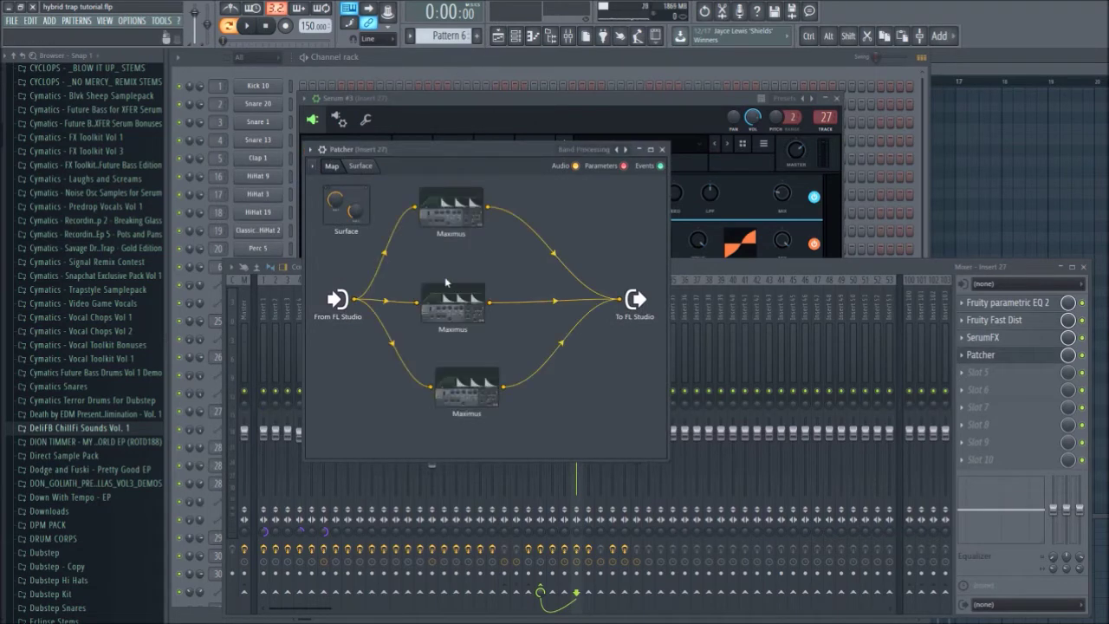
{"action": "left_click", "coordinate": [972, 355]}
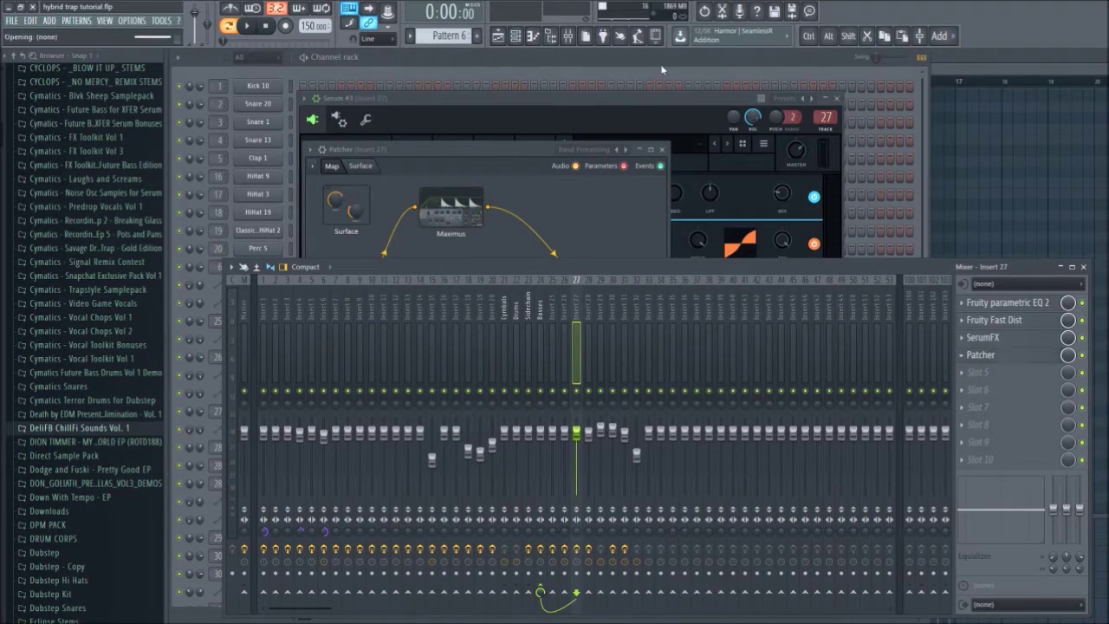
{"action": "left_click", "coordinate": [852, 63]}
{"action": "left_click_drag", "start_coordinate": [529, 109], "coordinate": [577, 110]}
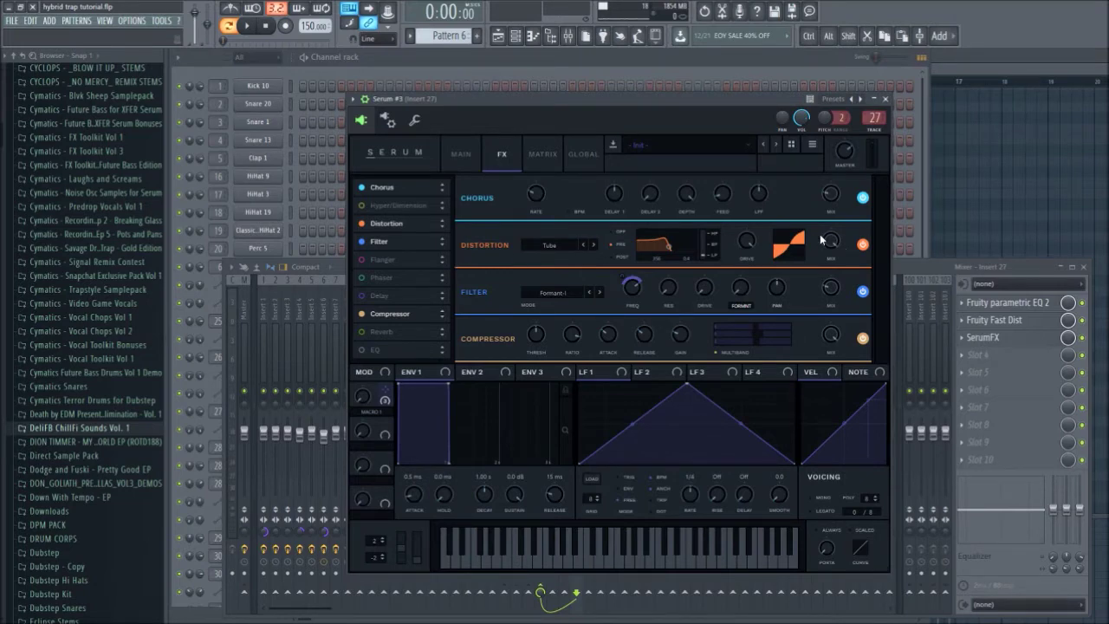
Examine Insert 27's Fruity parametric EQ 2, Fruity Fast Dist and SerumFX settings, and close the effect and Serum #3 windows
{"action": "left_click", "coordinate": [1014, 318]}
{"action": "left_click", "coordinate": [1016, 305]}
{"action": "left_click", "coordinate": [1020, 306]}
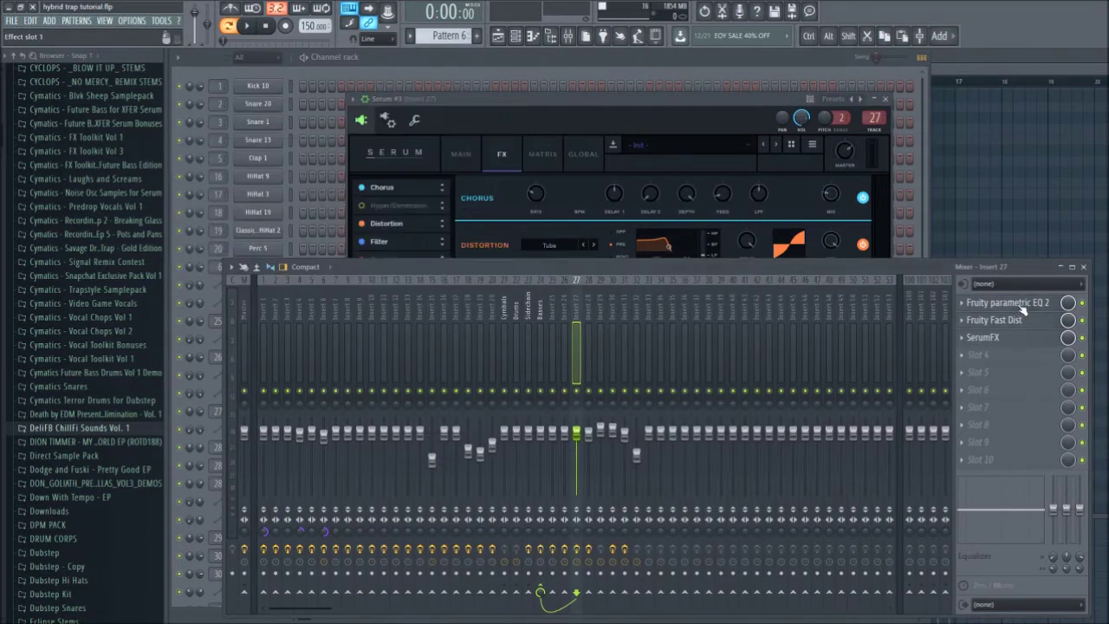
{"action": "left_click", "coordinate": [1017, 321]}
{"action": "left_click", "coordinate": [1017, 321]}
{"action": "left_click", "coordinate": [1019, 336]}
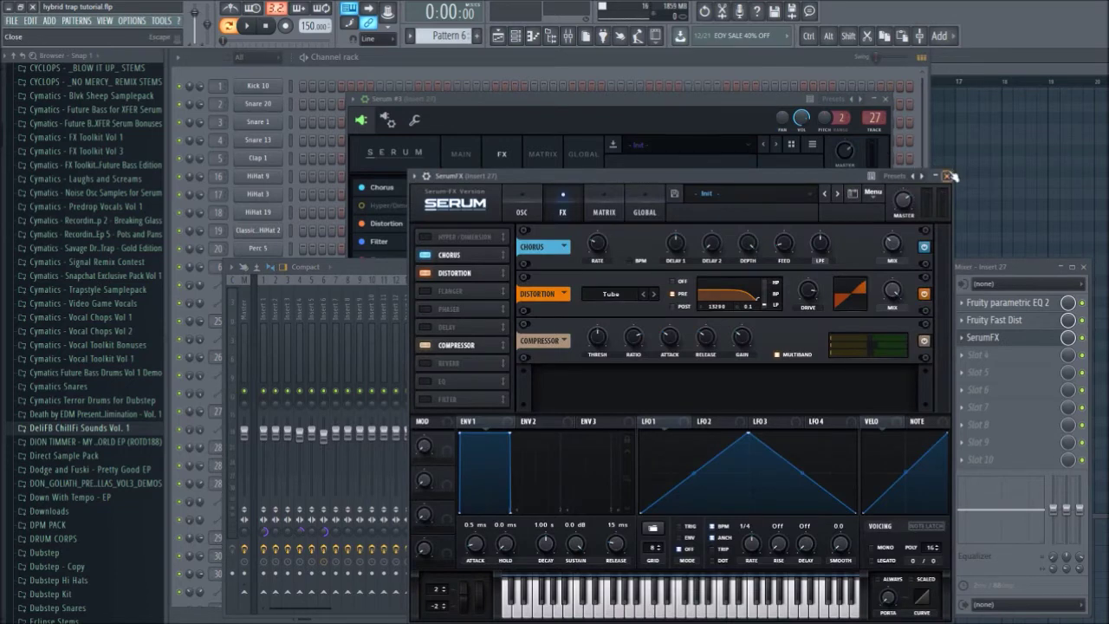
{"action": "left_click", "coordinate": [948, 176]}
{"action": "left_click", "coordinate": [885, 99]}
{"action": "left_click", "coordinate": [1010, 305]}
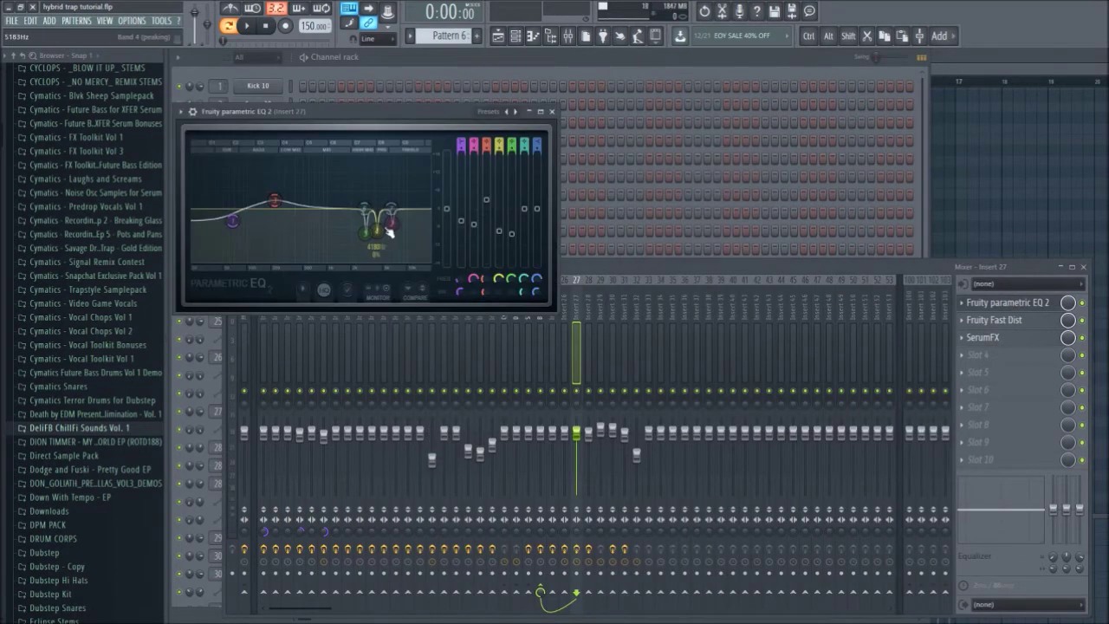
{"action": "left_click", "coordinate": [551, 111]}
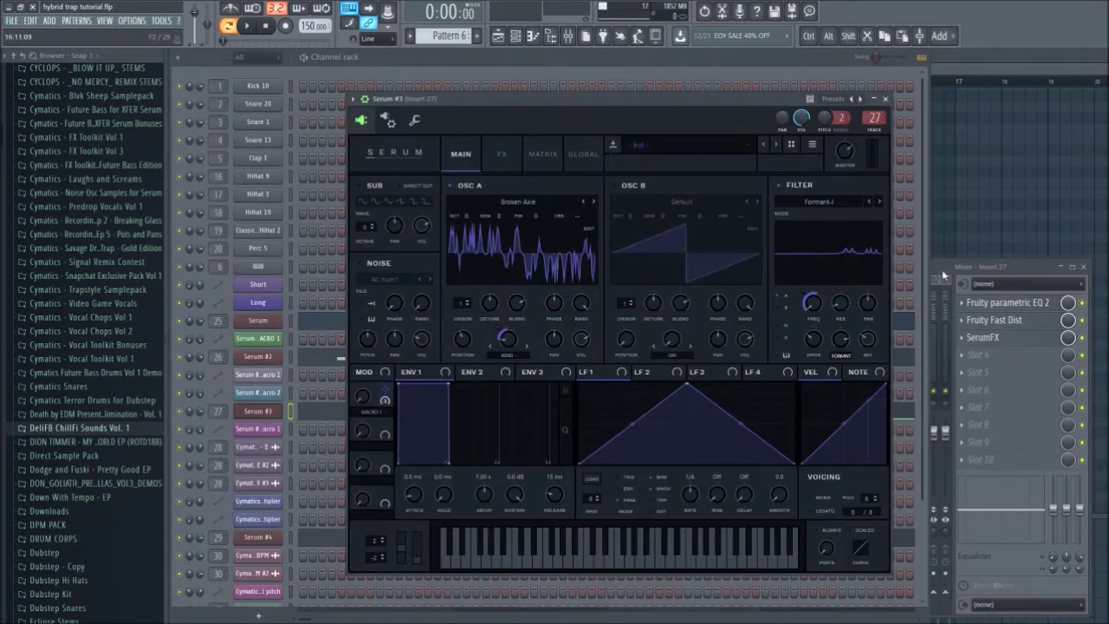
Examine the low cut in the Basses bus's Fruity parametric EQ 2, and close the EQ and Serum #3 windows
{"action": "left_click", "coordinate": [942, 272]}
{"action": "left_click_drag", "start_coordinate": [756, 276], "coordinate": [766, 227]}
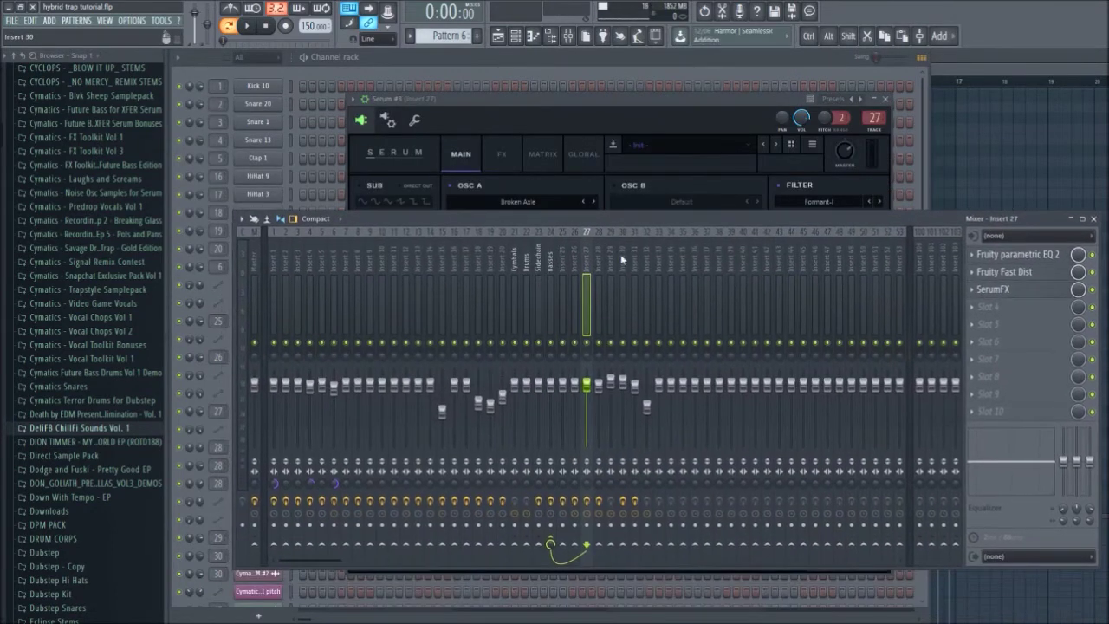
{"action": "left_click", "coordinate": [549, 264]}
{"action": "left_click", "coordinate": [1013, 255]}
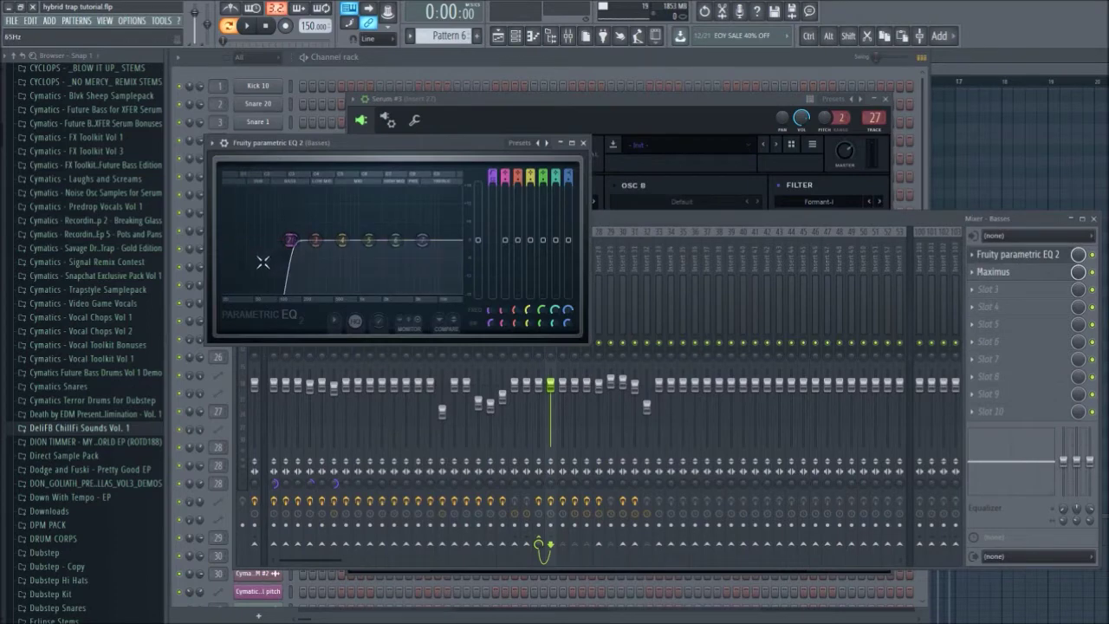
{"action": "left_click", "coordinate": [584, 143]}
{"action": "left_click_drag", "start_coordinate": [584, 101], "coordinate": [547, 92]}
{"action": "left_click", "coordinate": [847, 88]}
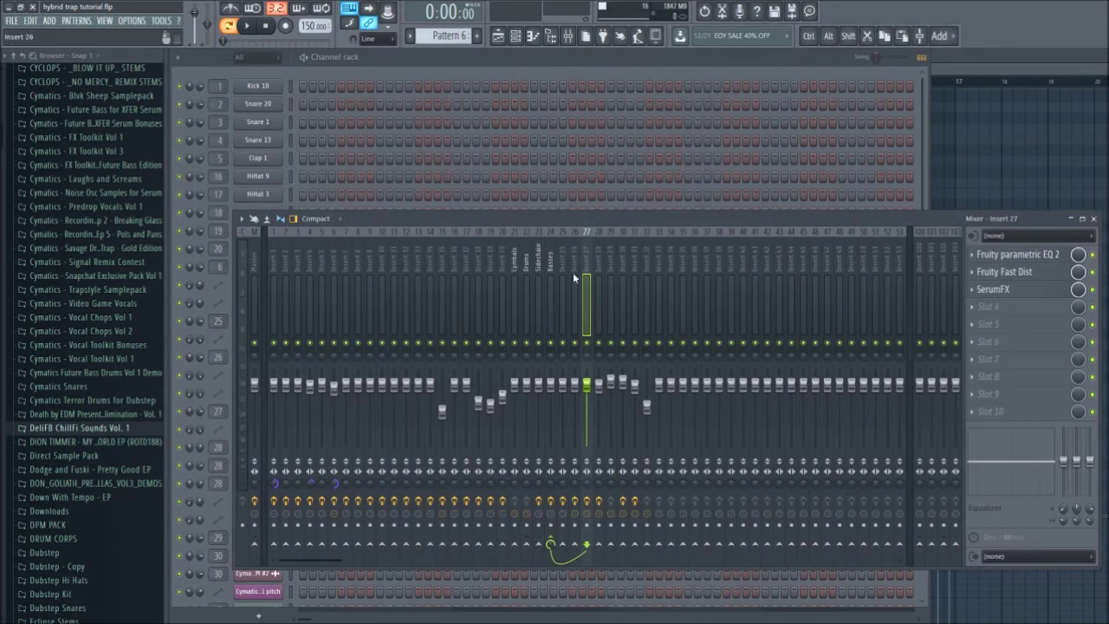
Compare the routing and effects of the Sidechain, Basses, Insert 7 and Insert 6 mixer tracks
{"action": "left_click", "coordinate": [539, 260]}
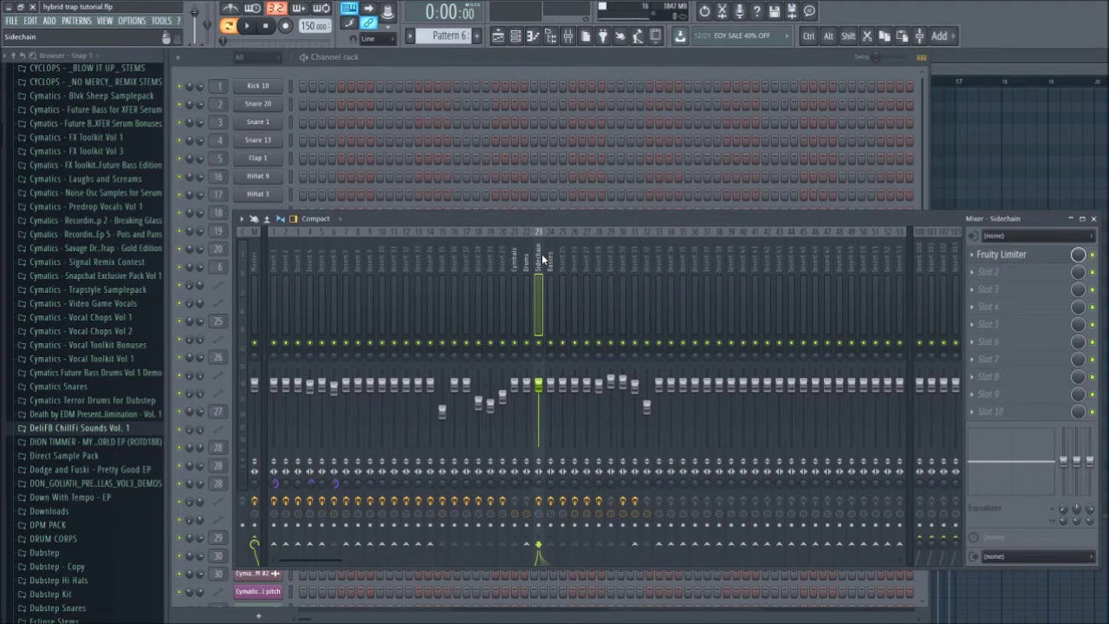
{"action": "left_click", "coordinate": [554, 258]}
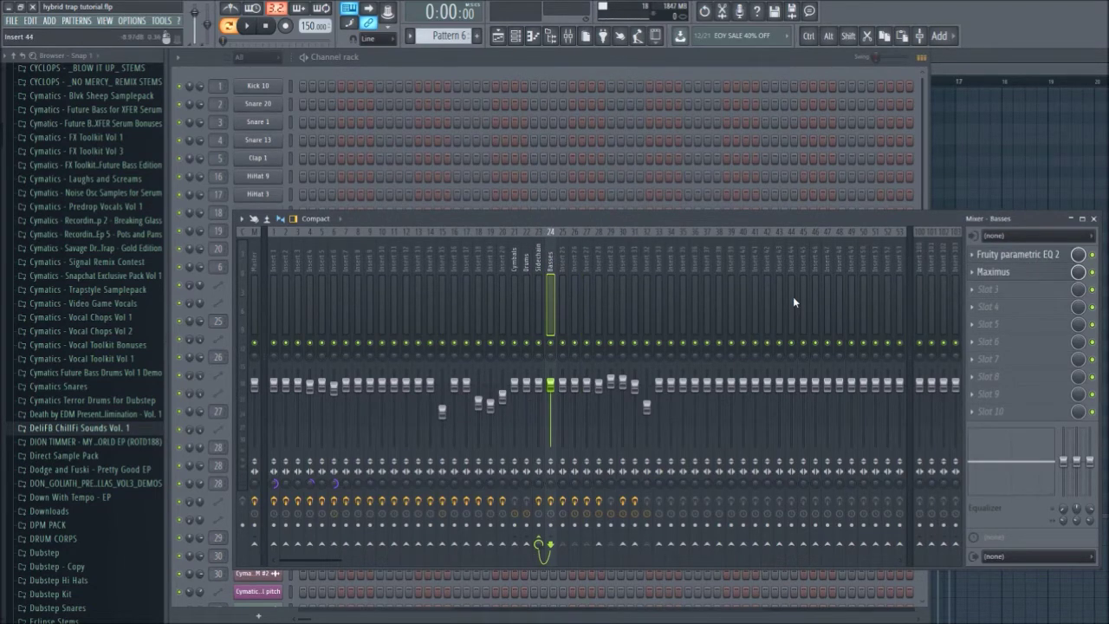
{"action": "left_click", "coordinate": [347, 285]}
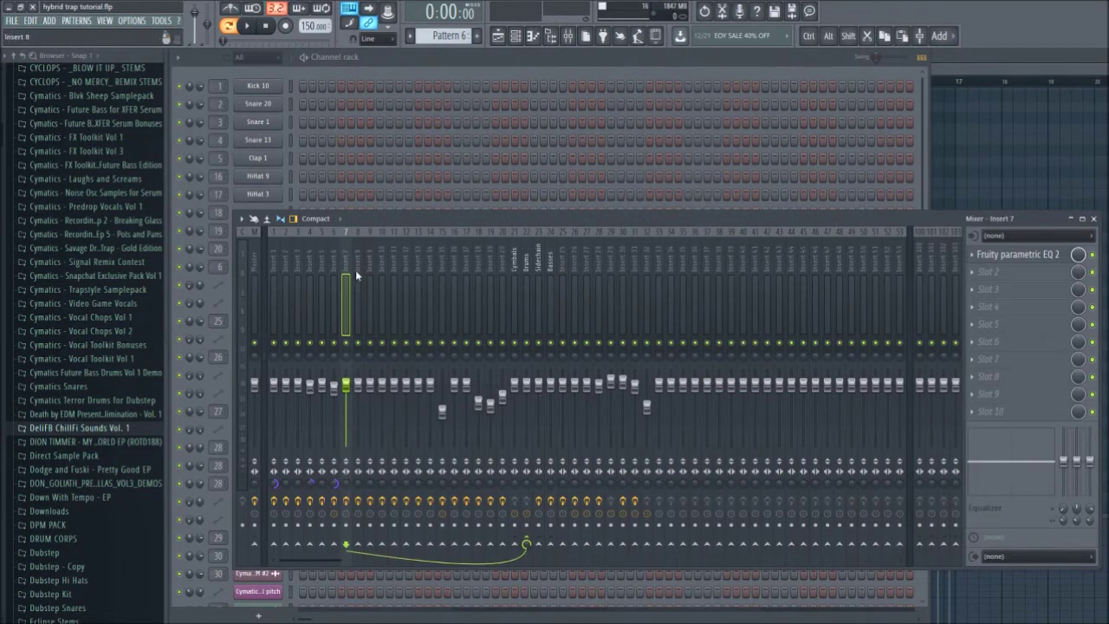
{"action": "left_click", "coordinate": [333, 265]}
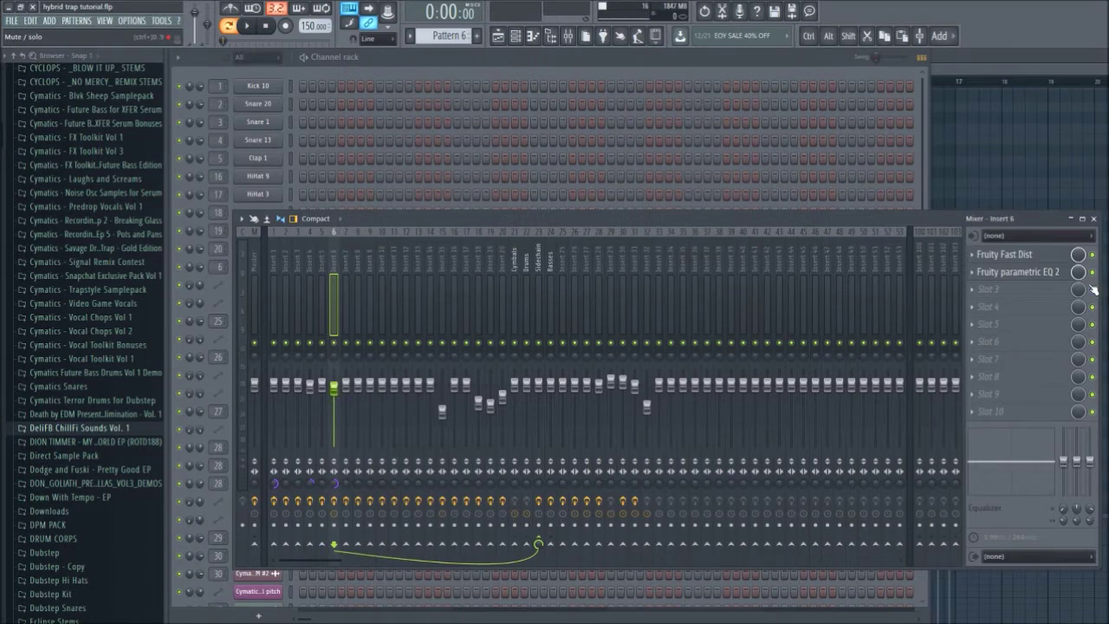
{"action": "left_click", "coordinate": [548, 253]}
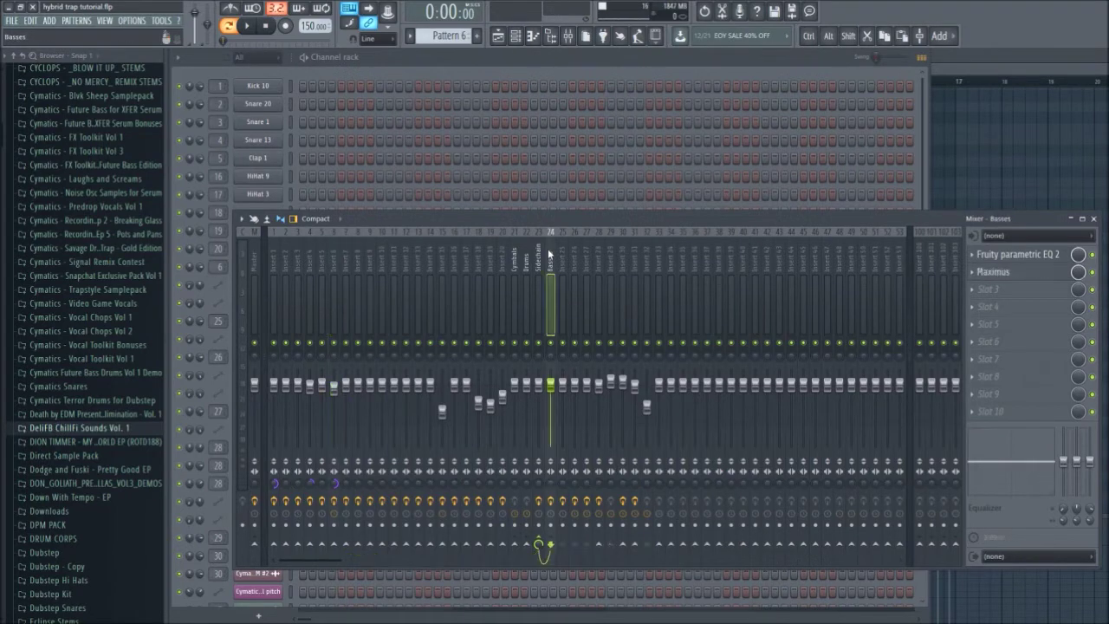
Open Serum #4 from the channel rack and play notes to hear its 22-Silver and Splashy 1 oscillators
{"action": "left_click", "coordinate": [716, 64]}
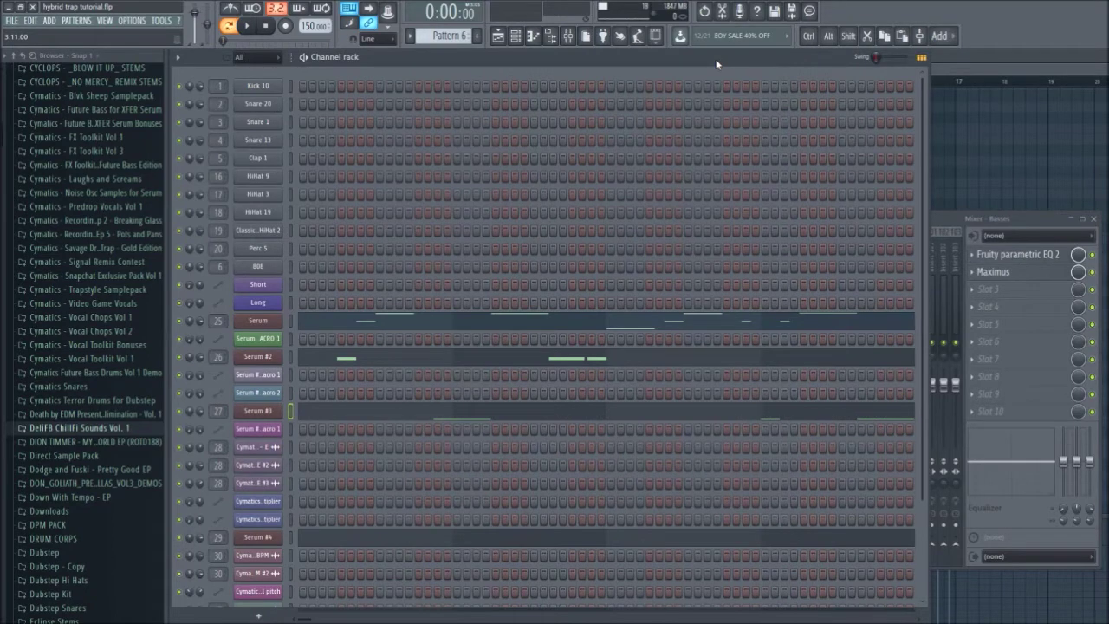
{"action": "scroll", "coordinate": [683, 347], "scroll_direction": "down", "scroll_amount": 5}
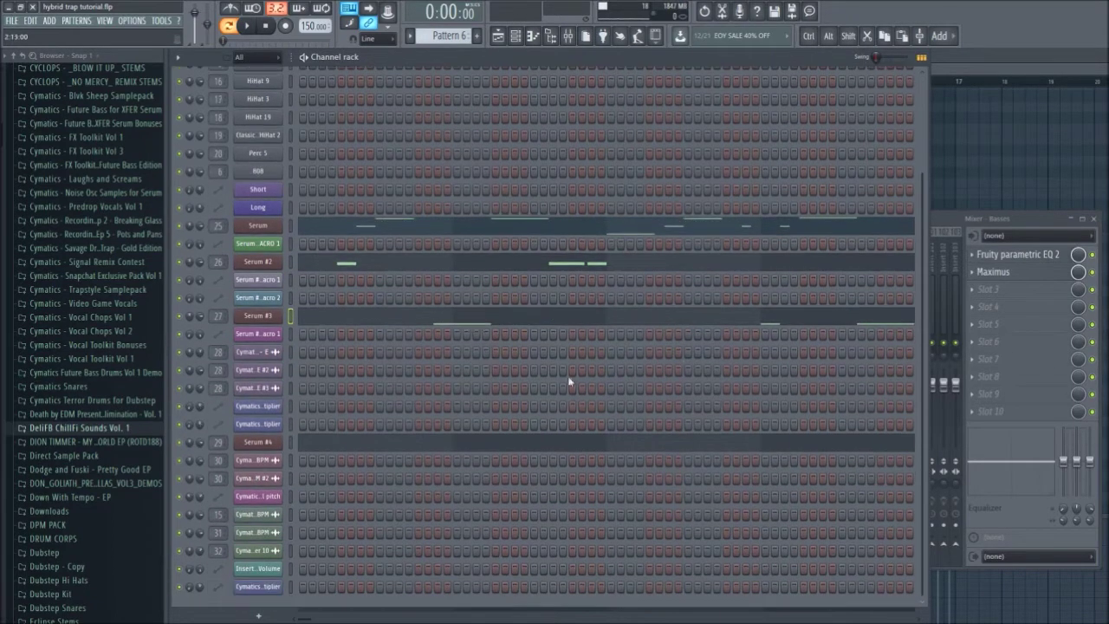
{"action": "left_click", "coordinate": [257, 371]}
{"action": "left_click", "coordinate": [245, 444]}
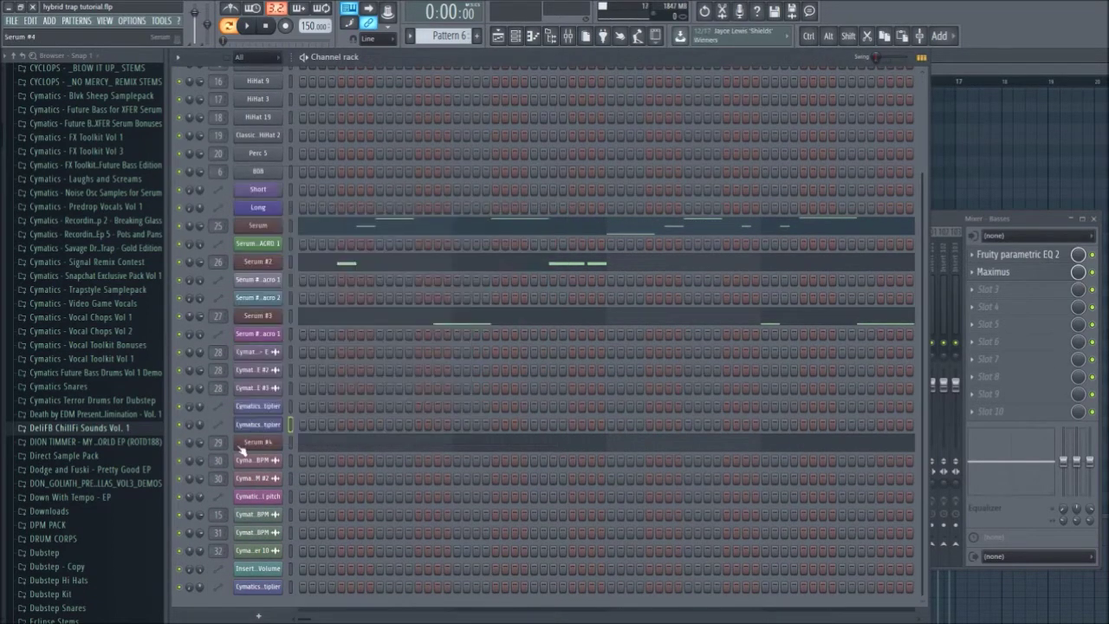
{"action": "left_click_drag", "start_coordinate": [635, 118], "coordinate": [598, 105]}
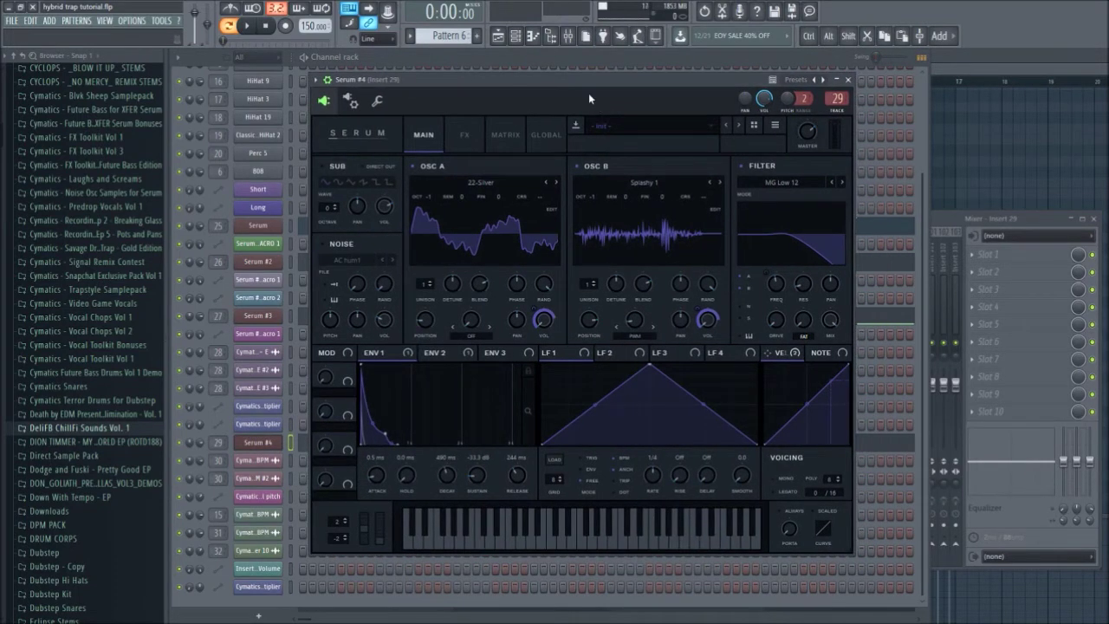
{"action": "left_click_drag", "start_coordinate": [574, 83], "coordinate": [572, 77]}
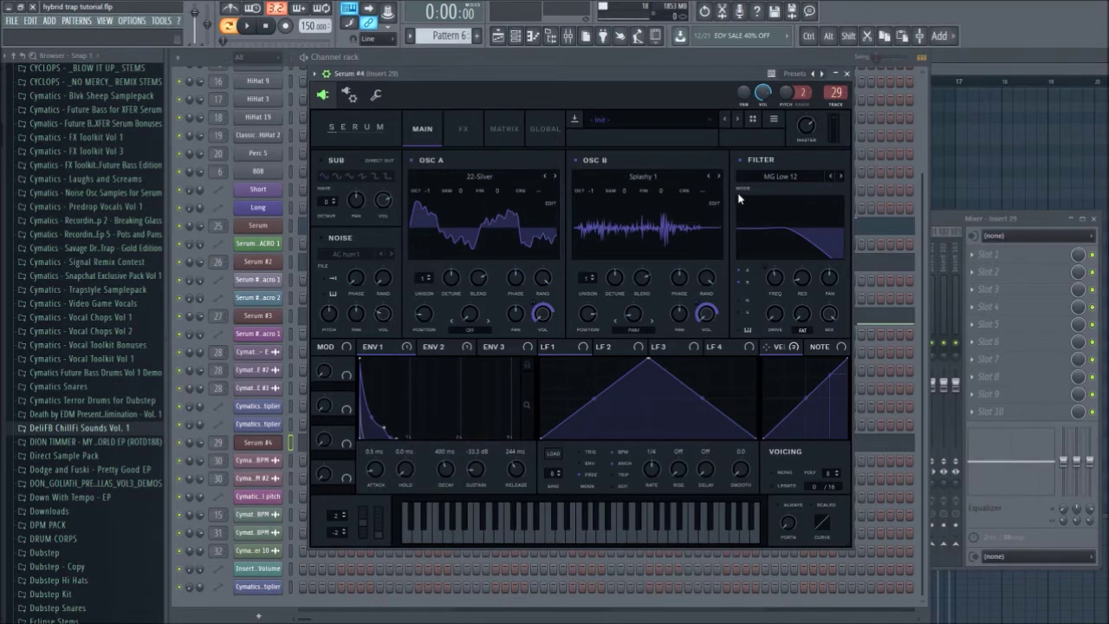
{"action": "key", "text": "c"}
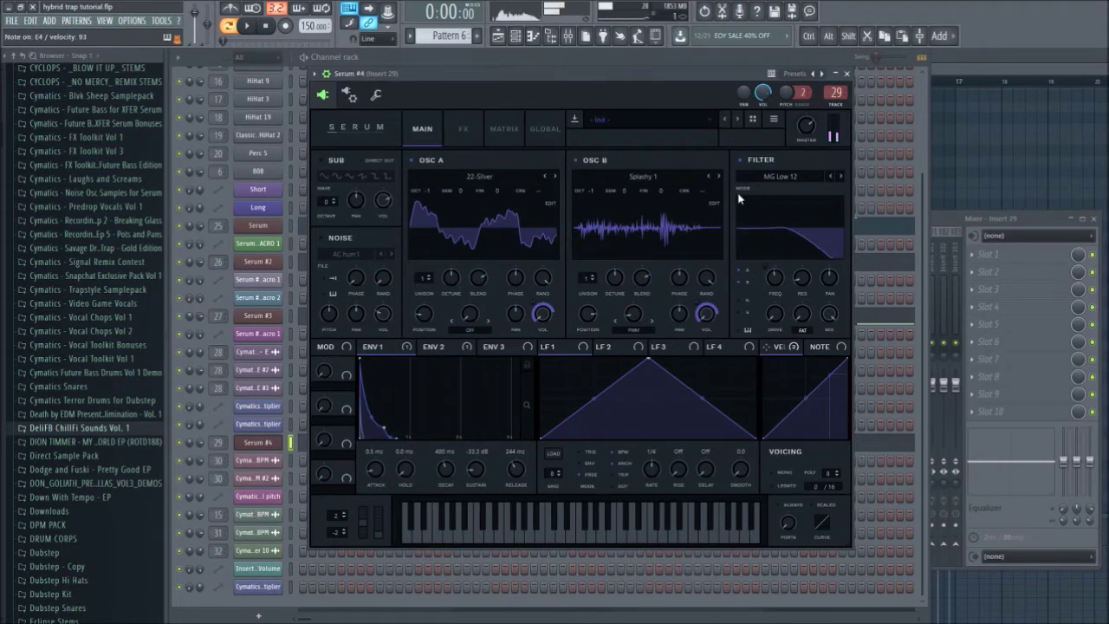
{"action": "key", "text": "c"}
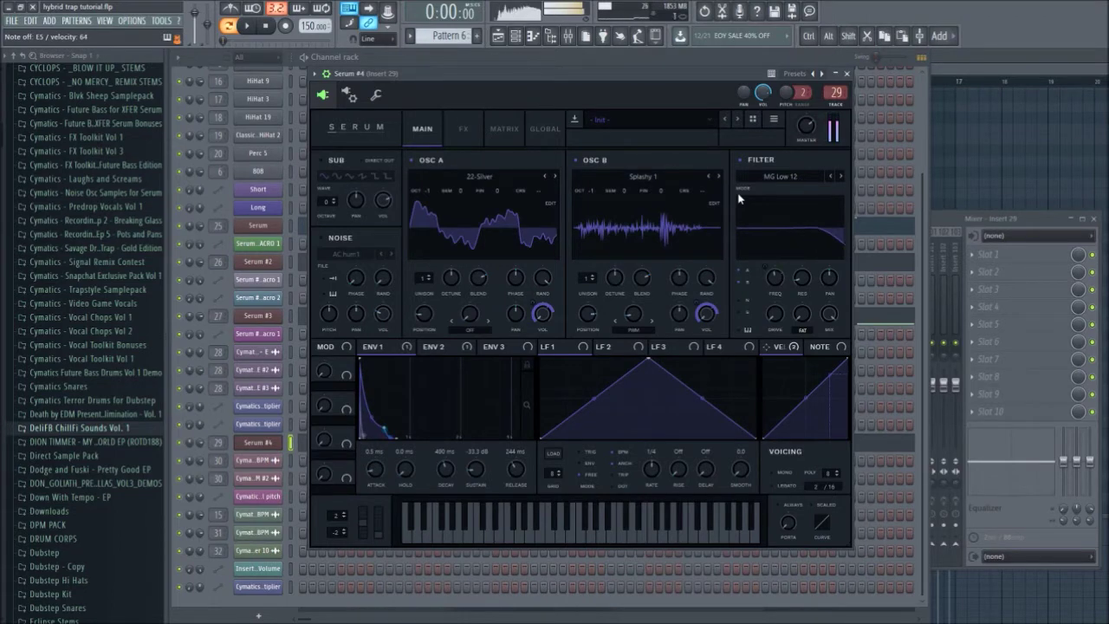
On Serum #4's FX page, switch the Reverb-type filter off and back on while playing notes to compare the sound
{"action": "left_click", "coordinate": [463, 129]}
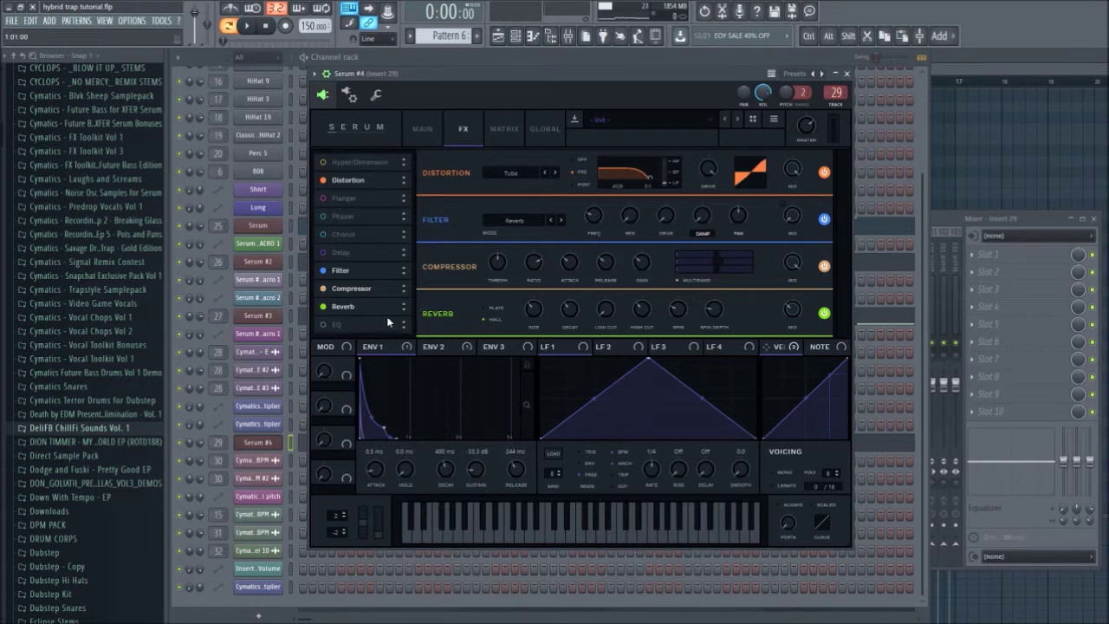
{"action": "key", "text": "e"}
{"action": "left_click", "coordinate": [322, 270]}
{"action": "key", "text": "e"}
{"action": "left_click", "coordinate": [322, 270]}
{"action": "key", "text": "e"}
{"action": "key", "text": "e"}
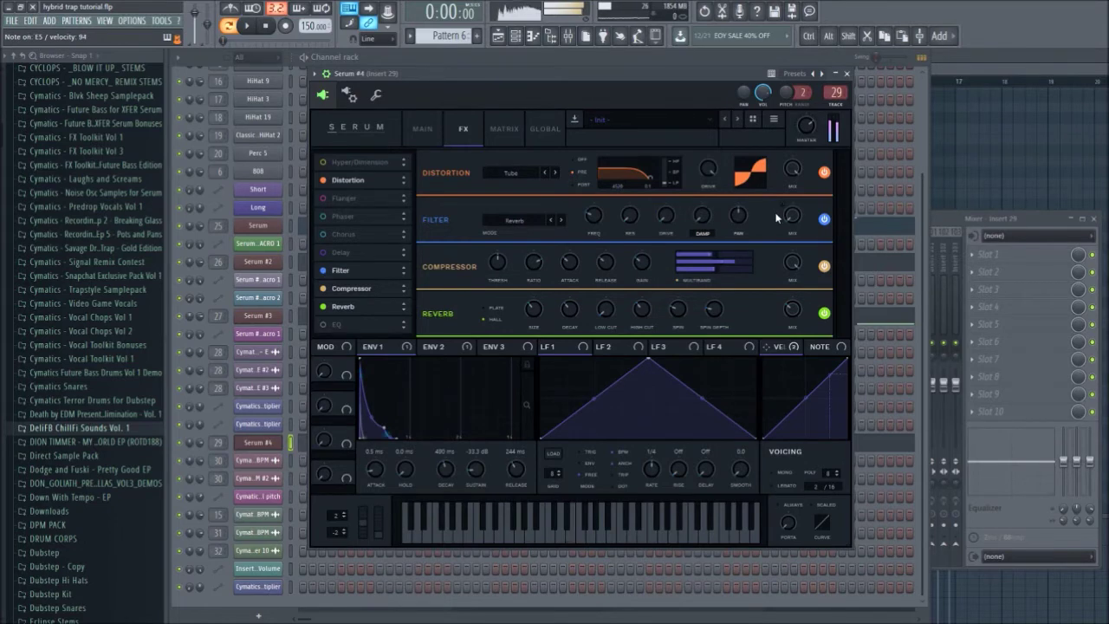
Examine Serum #4's Env 2, which modulates the effects filter's mix, while playing notes
{"action": "left_click", "coordinate": [455, 346]}
{"action": "key", "text": "e"}
{"action": "key", "text": "e"}
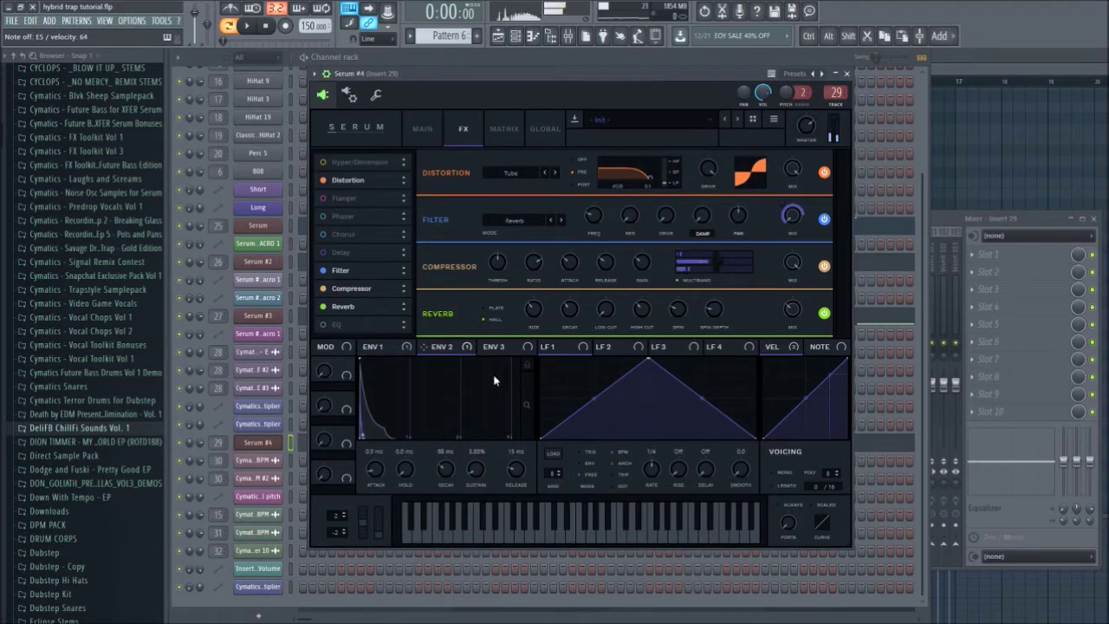
{"action": "key", "text": "e"}
{"action": "key", "text": "e"}
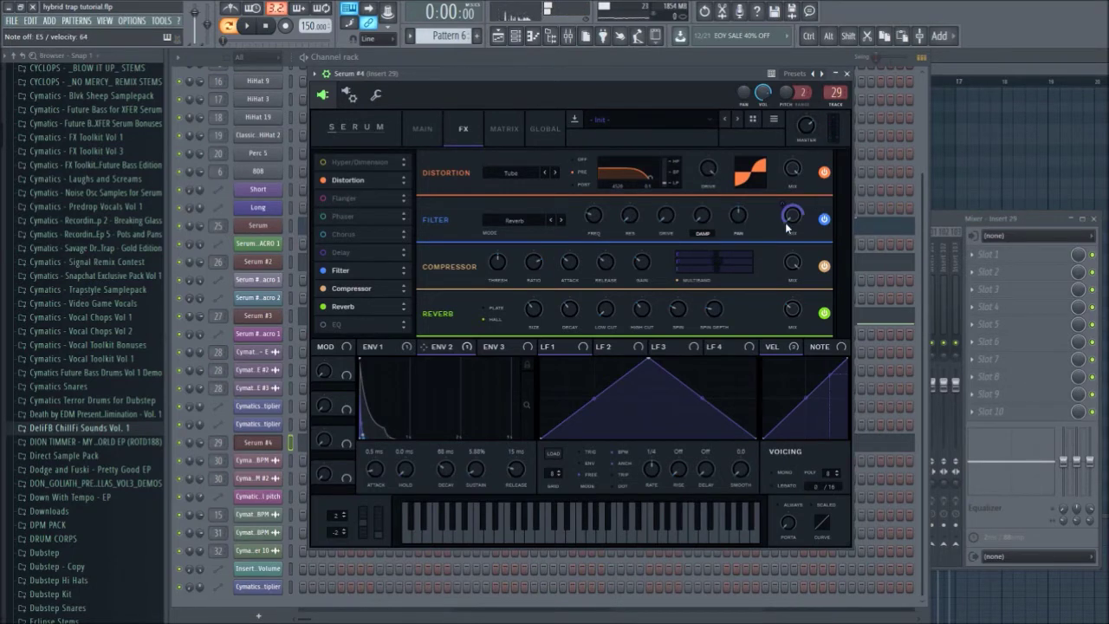
Lower the mix of Serum #4's Reverb-type effects filter while playing notes to hear the difference
{"action": "left_click_drag", "start_coordinate": [787, 207], "coordinate": [787, 325]}
{"action": "key", "text": "e"}
{"action": "key", "text": "e"}
{"action": "key", "text": "e"}
{"action": "key", "text": "e"}
{"action": "left_click_drag", "start_coordinate": [796, 221], "coordinate": [794, 281]}
{"action": "key", "text": "e"}
Close Serum #4, check Insert 29's effect slots and routing in the mixer, and return to the channel rack
{"action": "left_click", "coordinate": [847, 73]}
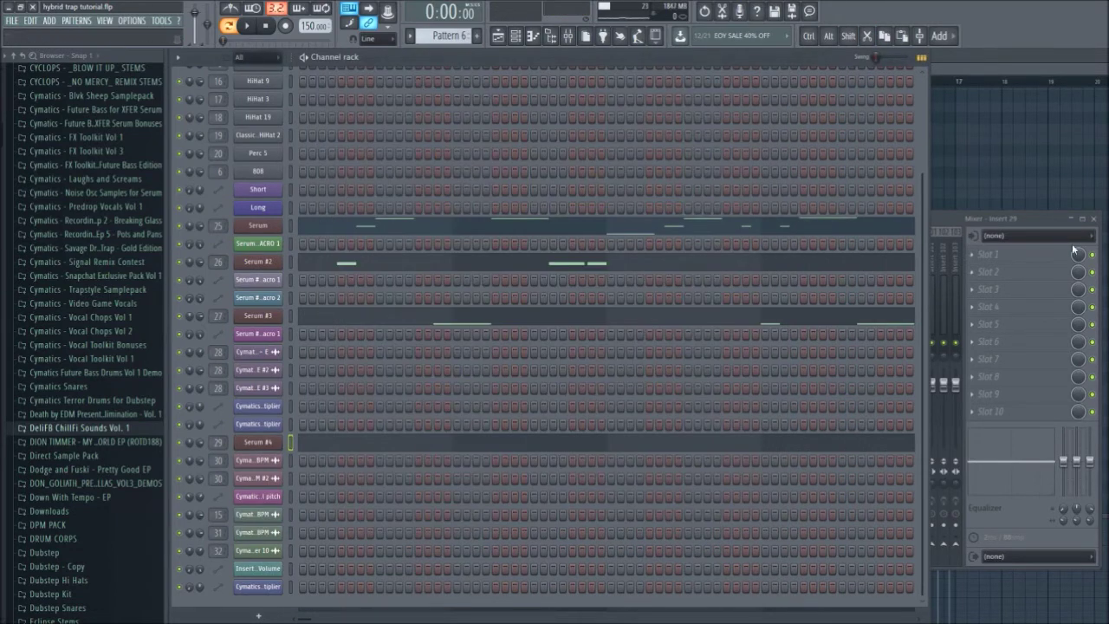
{"action": "left_click", "coordinate": [1074, 253]}
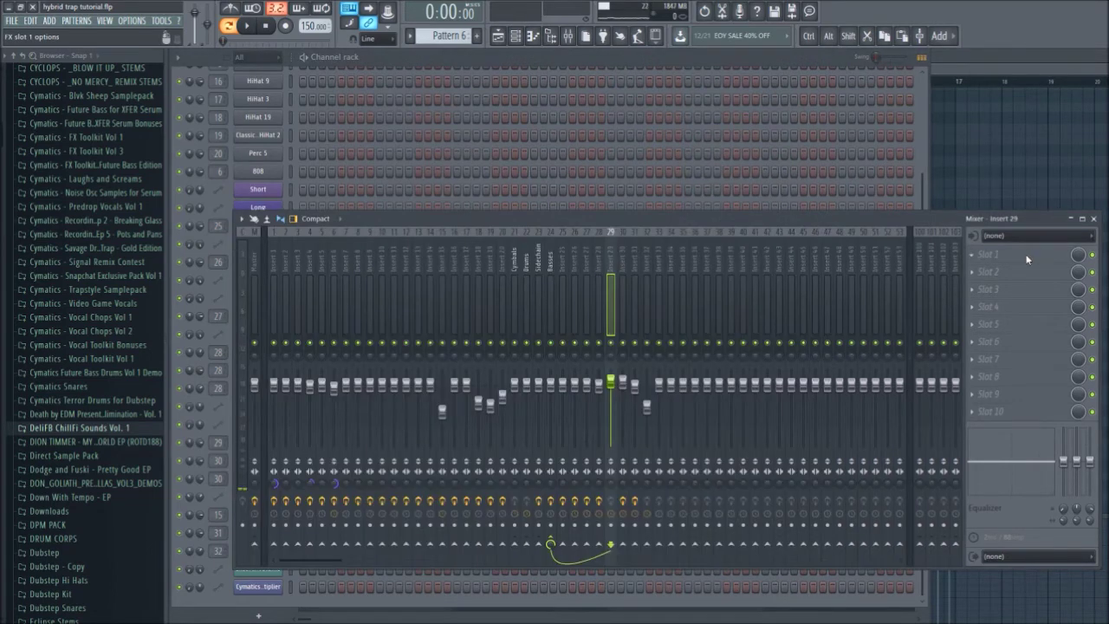
{"action": "left_click", "coordinate": [638, 55]}
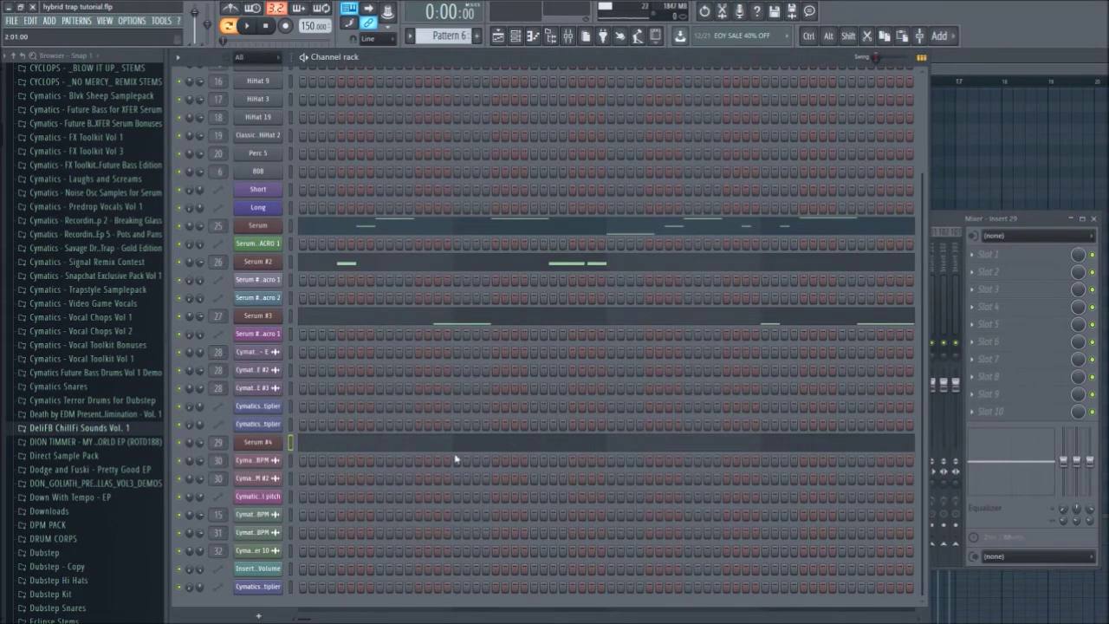
Bring up the playlist, select the Pattern 6 clip on Track 5, and open its Serum notes in the piano roll
{"action": "left_click", "coordinate": [996, 130]}
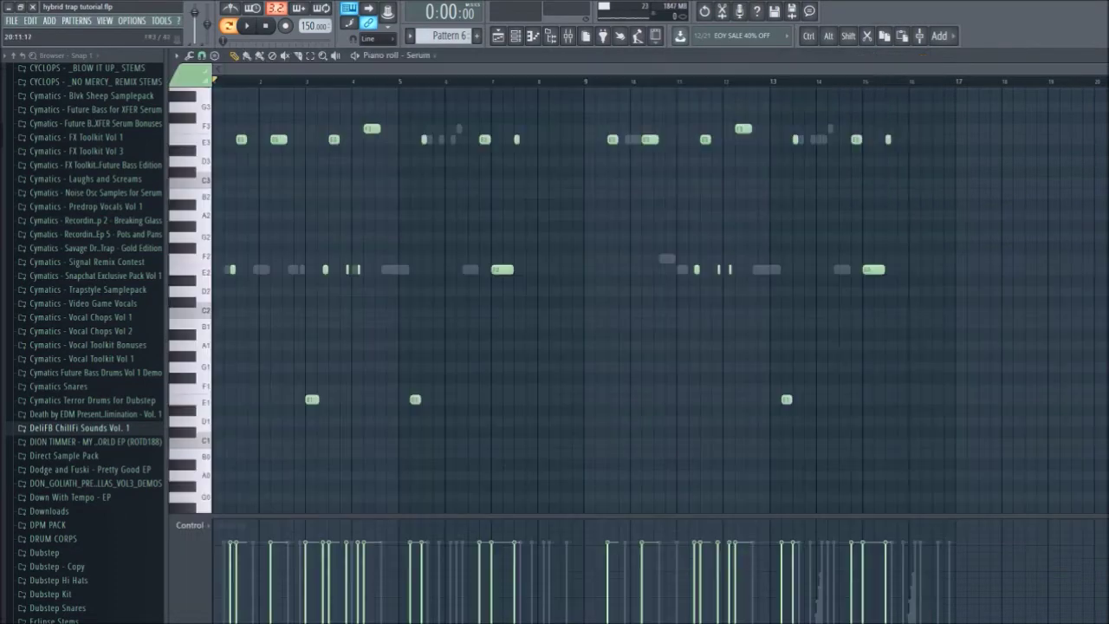
{"action": "left_click", "coordinate": [1101, 55]}
{"action": "left_click", "coordinate": [1068, 56]}
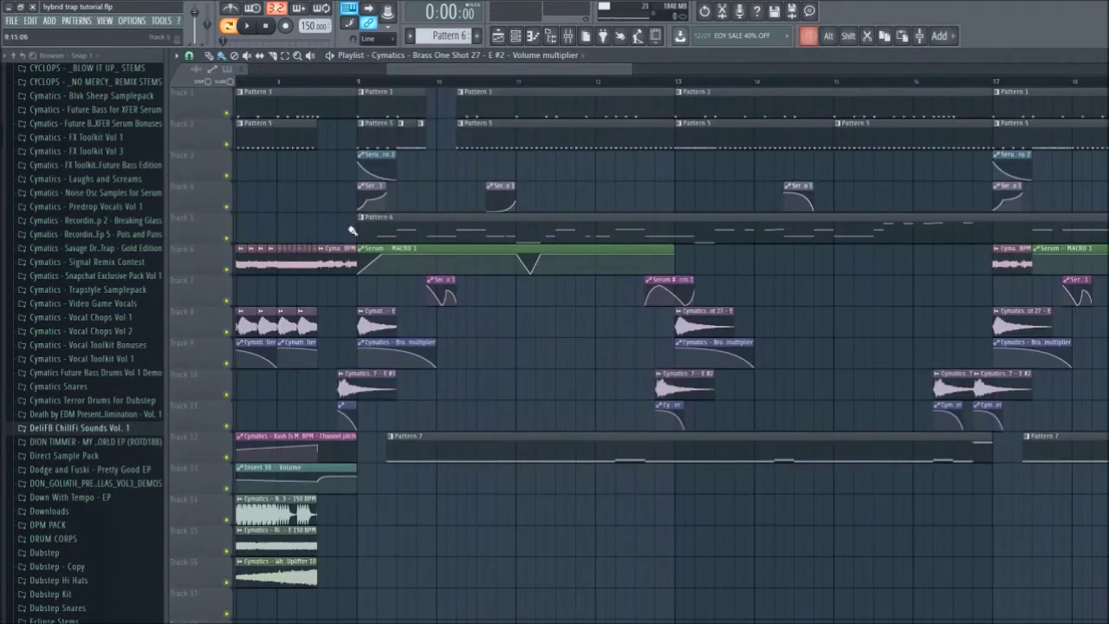
{"action": "left_click", "coordinate": [227, 238], "text": "ctrl"}
{"action": "double_click", "coordinate": [461, 234]}
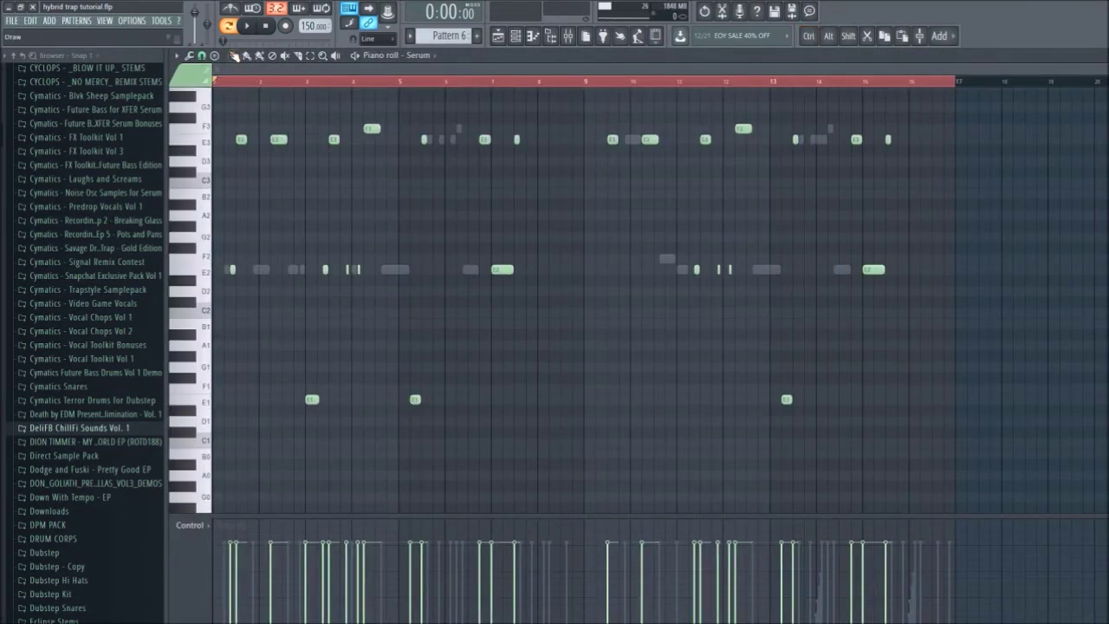
Show the mixer and channel rack, audition the Serum channel, and reopen its notes in the piano roll
{"action": "left_click", "coordinate": [569, 35]}
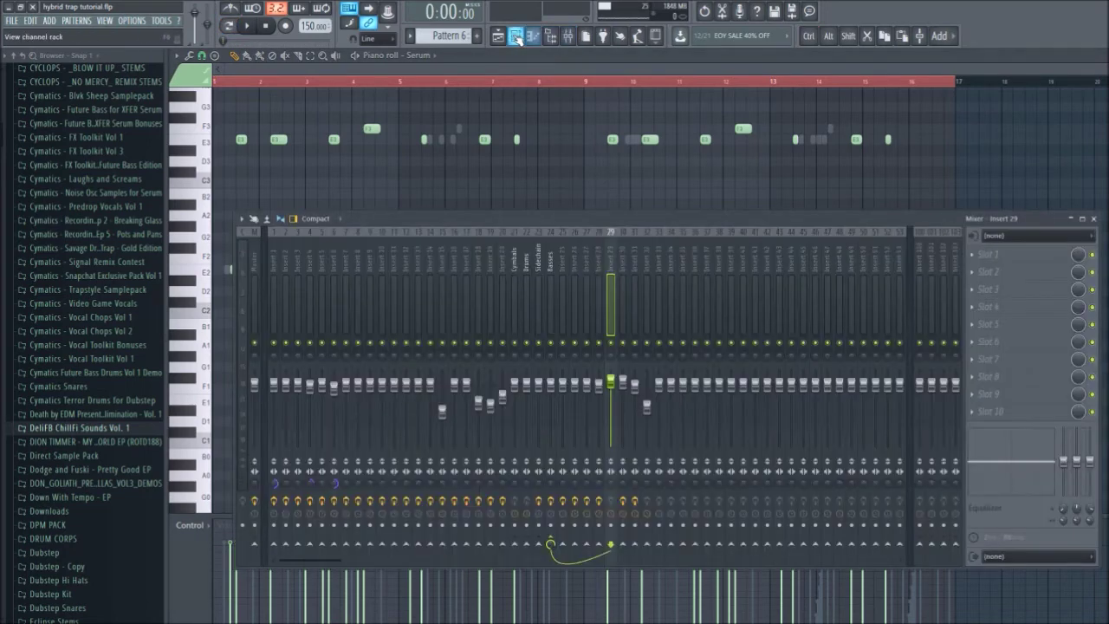
{"action": "left_click", "coordinate": [532, 35]}
{"action": "key", "text": "c"}
{"action": "key", "text": "c"}
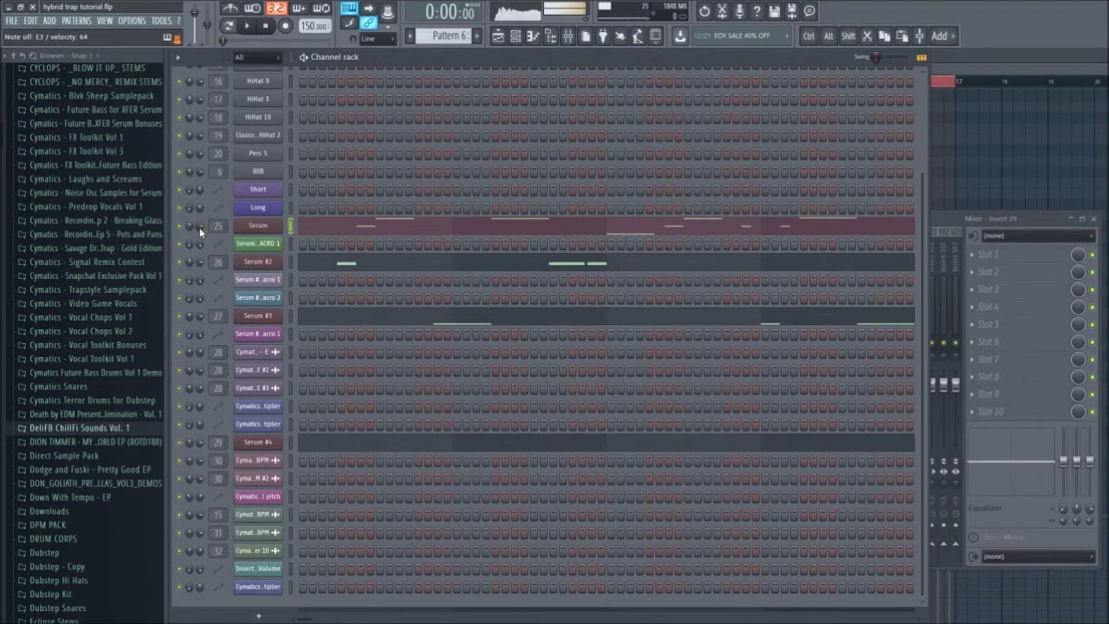
{"action": "left_click", "coordinate": [755, 232]}
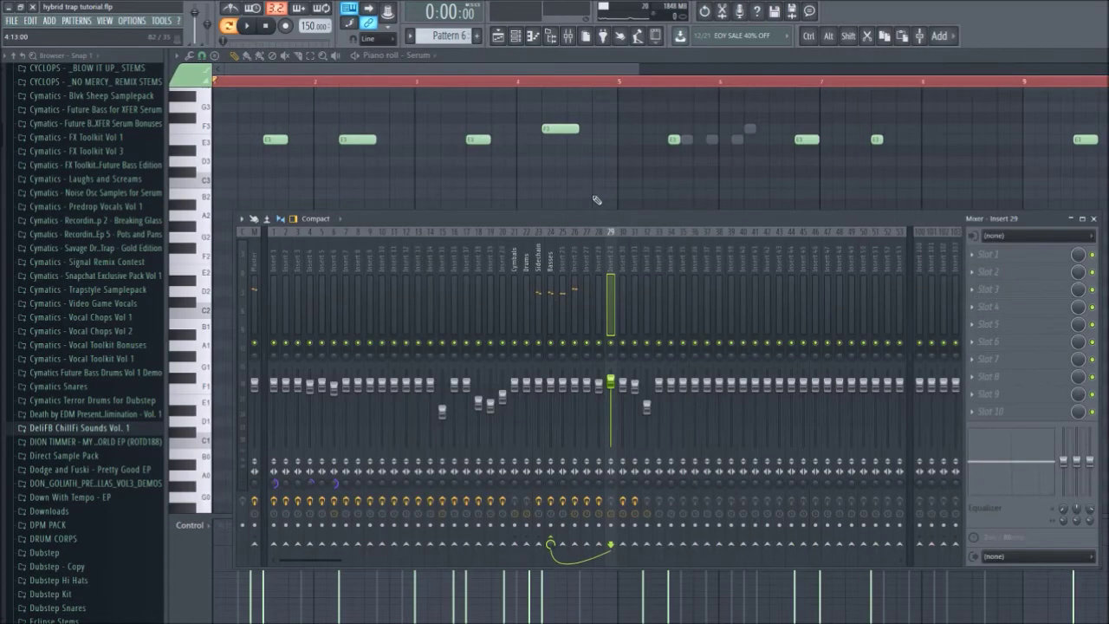
Hide the mixer and examine the full run of Pattern 6 Serum notes in the piano roll
{"action": "key", "text": "F9"}
{"action": "scroll", "coordinate": [252, 241], "scroll_direction": "up", "scroll_amount": 3}
{"action": "scroll", "coordinate": [259, 247], "scroll_direction": "down", "scroll_amount": 3}
{"action": "scroll", "coordinate": [317, 391], "scroll_direction": "up", "scroll_amount": 2}
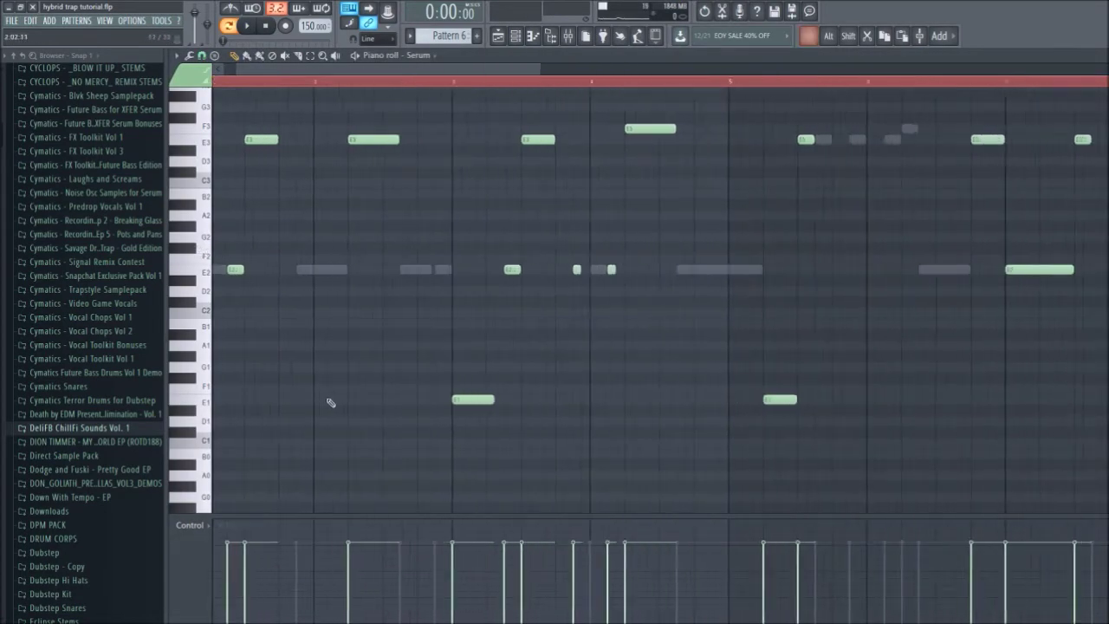
{"action": "scroll", "coordinate": [336, 403], "scroll_direction": "down", "scroll_amount": 6}
{"action": "left_click_drag", "start_coordinate": [987, 456], "coordinate": [226, 163]}
{"action": "right_click", "coordinate": [344, 223]}
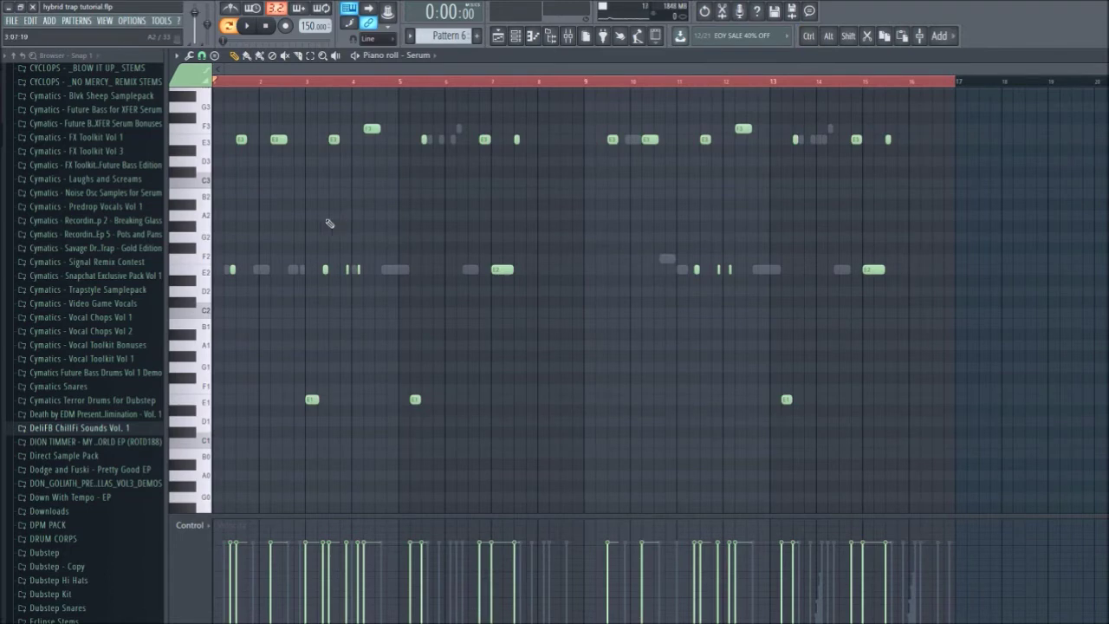
{"action": "scroll", "coordinate": [247, 245], "scroll_direction": "up", "scroll_amount": 1}
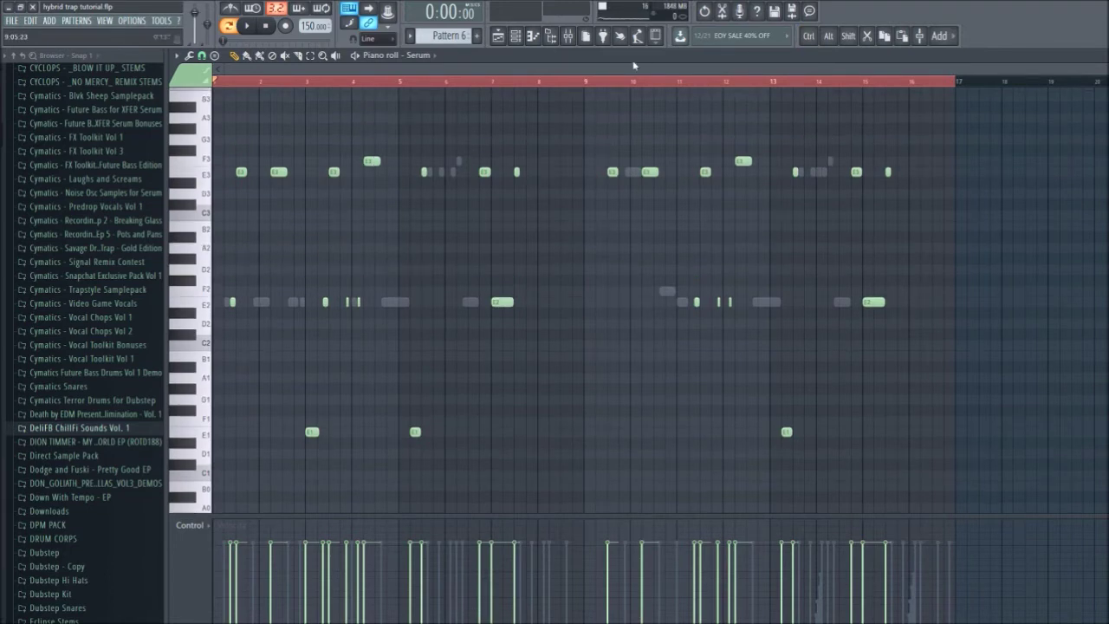
Play Pattern 6 from its start to hear the Serum notes, and stop playback
{"action": "left_click", "coordinate": [567, 38]}
{"action": "left_click", "coordinate": [568, 38]}
{"action": "key", "text": "space"}
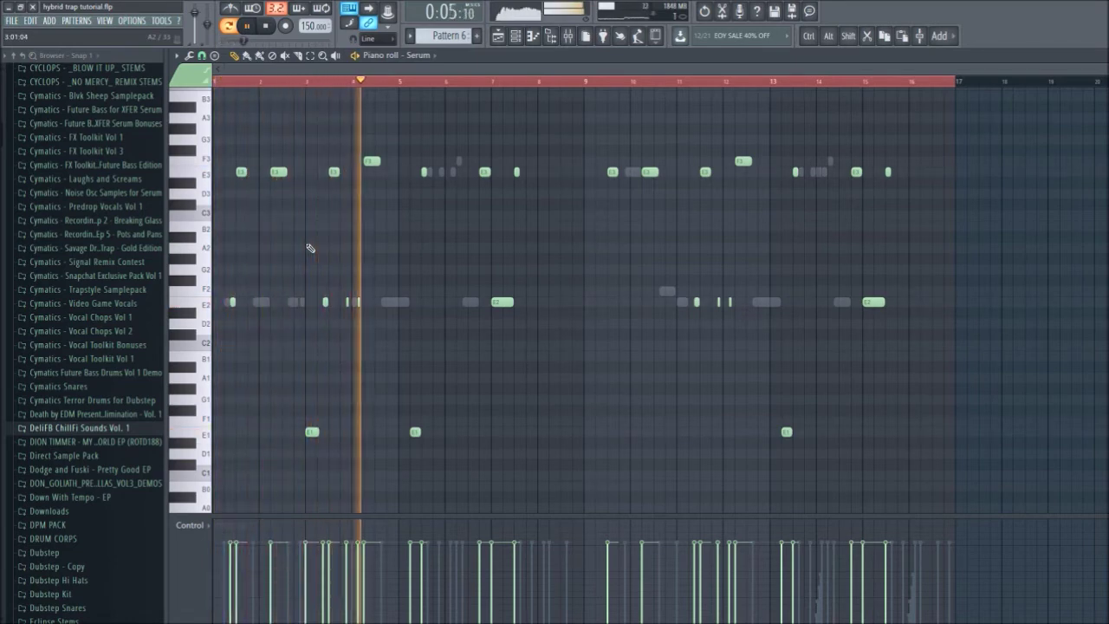
{"action": "key", "text": "space"}
{"action": "key", "text": "ctrl"}
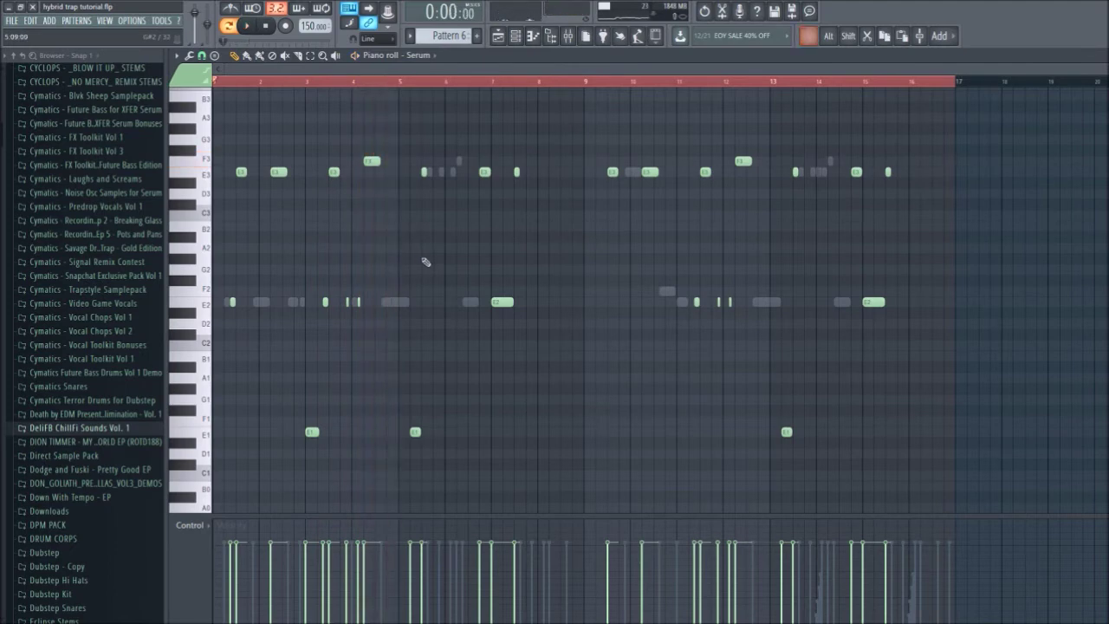
Examine how Serum's notes in the opening bars alternate with the other channels' ghost notes
{"action": "scroll", "coordinate": [218, 332], "scroll_direction": "up", "scroll_amount": 3}
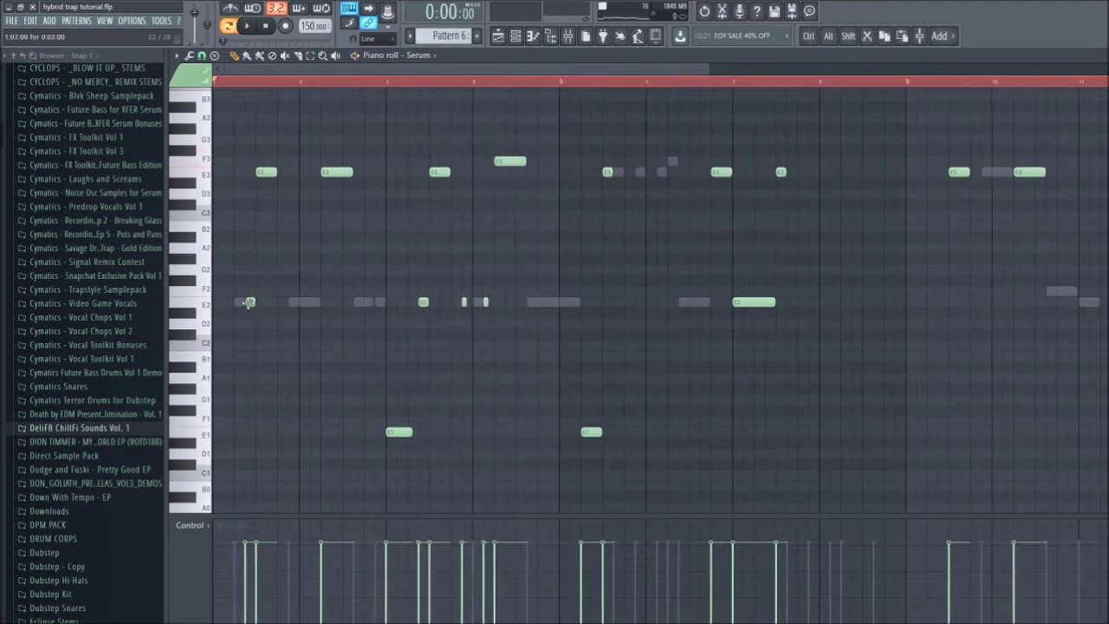
{"action": "scroll", "coordinate": [737, 287], "scroll_direction": "down", "scroll_amount": 3}
{"action": "left_click_drag", "start_coordinate": [522, 468], "coordinate": [156, 118]}
{"action": "left_click", "coordinate": [267, 130], "text": "ctrl"}
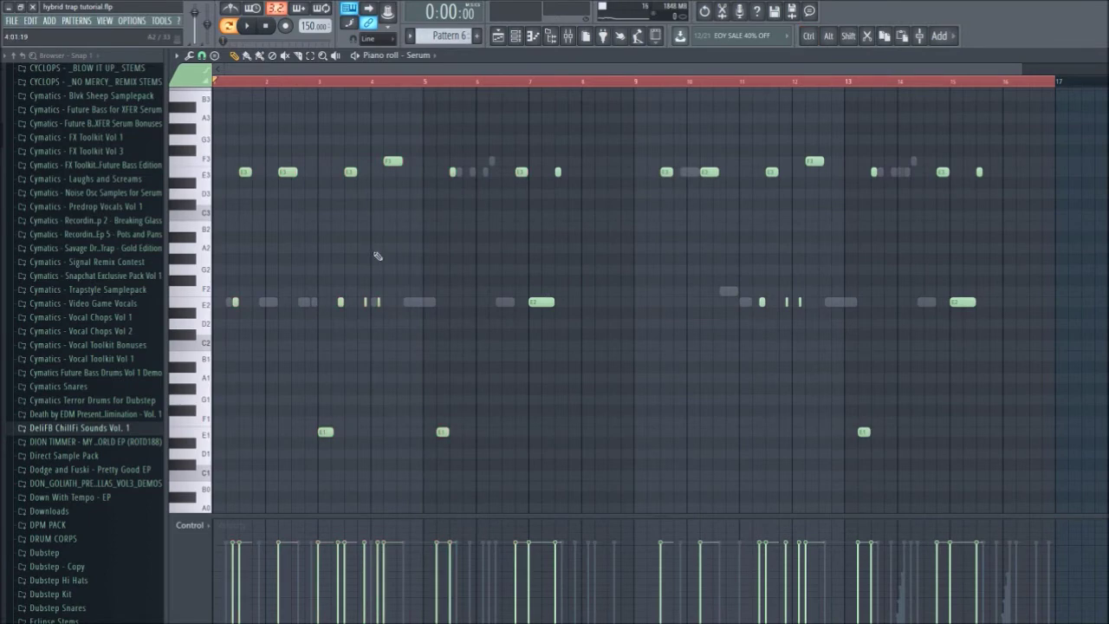
{"action": "left_click_drag", "start_coordinate": [402, 189], "coordinate": [385, 135]}
{"action": "right_click", "coordinate": [421, 267]}
{"action": "scroll", "coordinate": [425, 269], "scroll_direction": "down", "scroll_amount": 1}
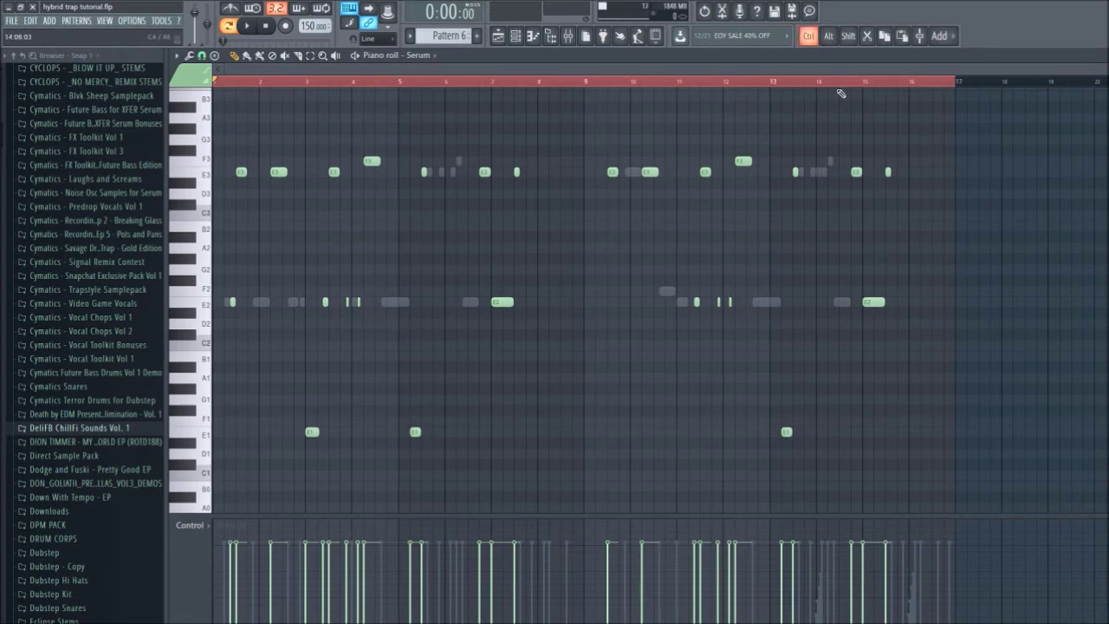
Close the piano roll, make all playlist tracks audible, and show the whole arrangement
{"action": "left_click", "coordinate": [855, 83]}
{"action": "left_click", "coordinate": [1100, 55]}
{"action": "left_click", "coordinate": [925, 57]}
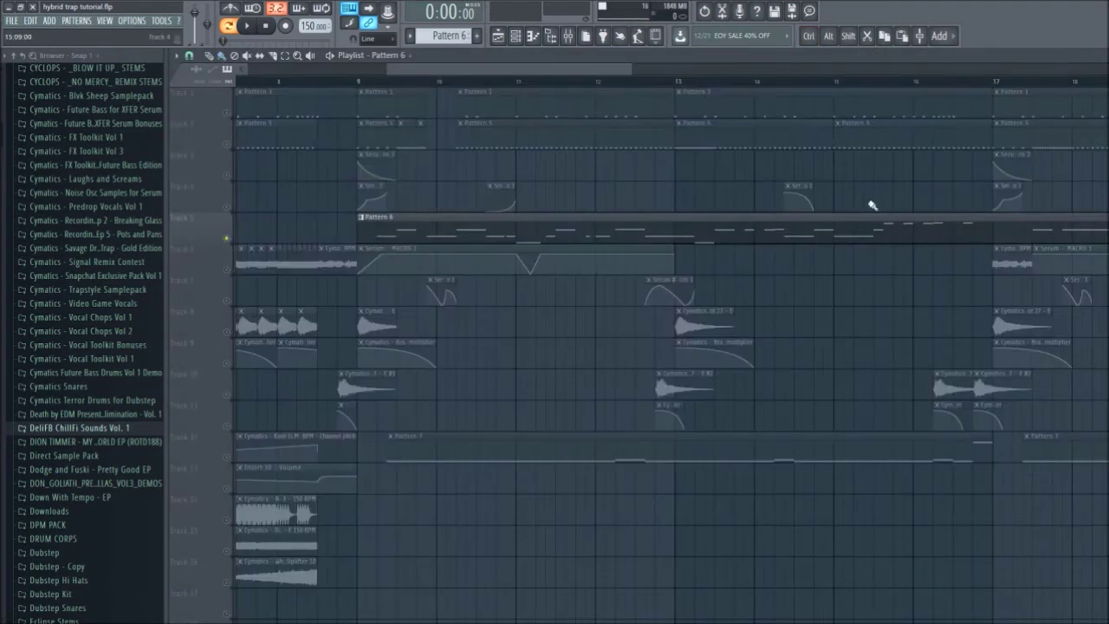
{"action": "scroll", "coordinate": [499, 178], "scroll_direction": "down", "scroll_amount": 5}
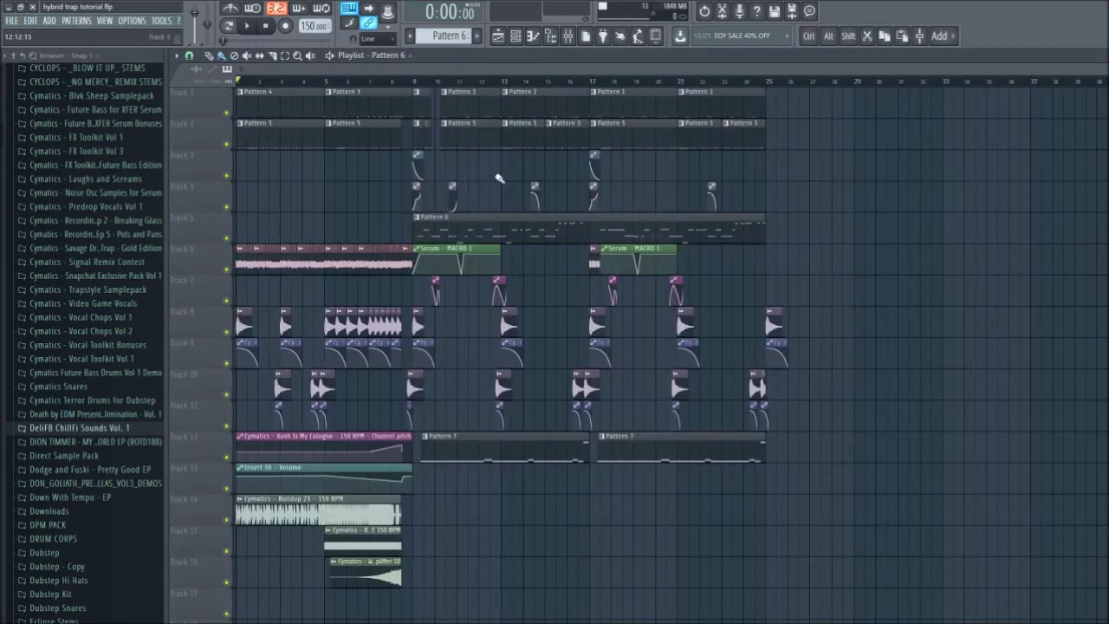
{"action": "scroll", "coordinate": [469, 178], "scroll_direction": "up", "scroll_amount": 3}
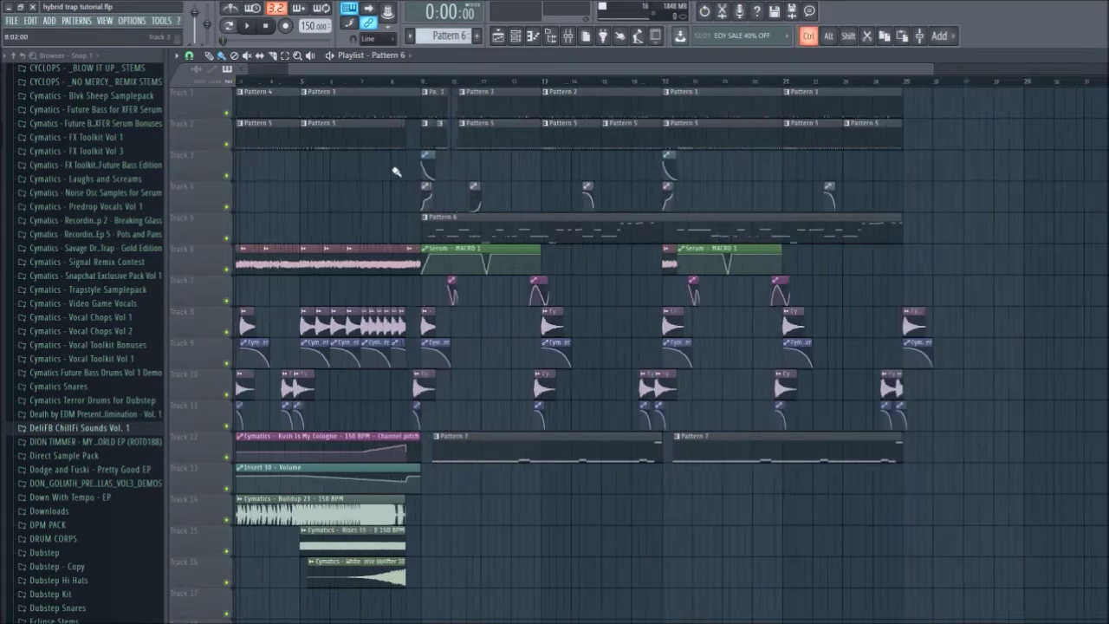
Leave only Tracks 3 to 7, the Pattern 6 clip and its Serum macro automation, audible in the playlist
{"action": "scroll", "coordinate": [490, 179], "scroll_direction": "up", "scroll_amount": 3}
{"action": "left_click_drag", "start_coordinate": [227, 176], "coordinate": [257, 212]}
{"action": "scroll", "coordinate": [260, 217], "scroll_direction": "down", "scroll_amount": 2}
{"action": "left_click", "coordinate": [227, 237]}
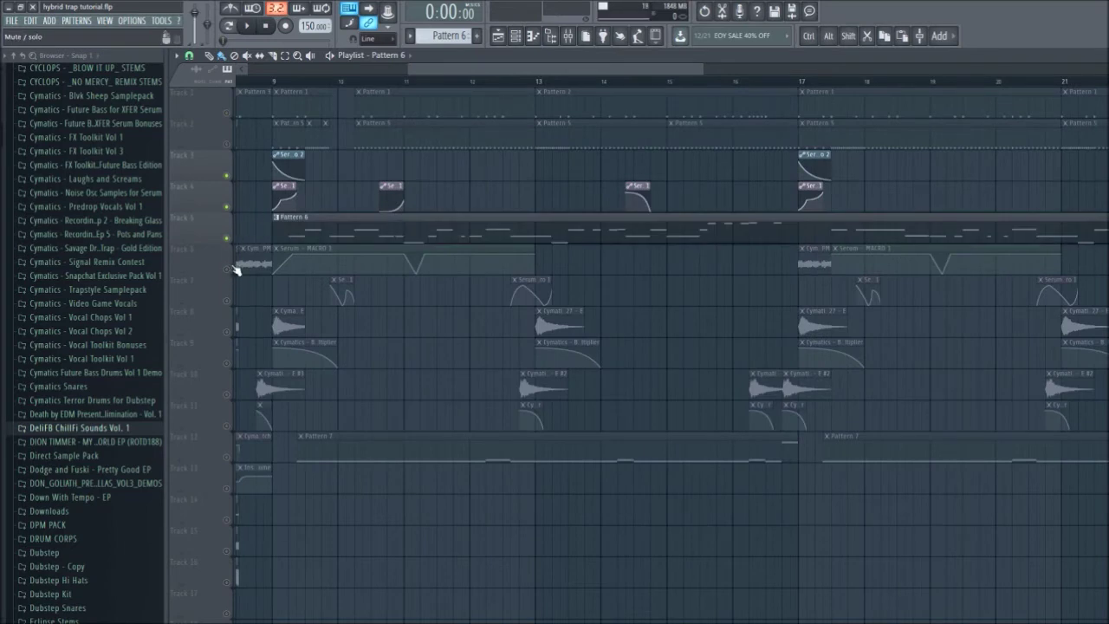
{"action": "left_click", "coordinate": [228, 268]}
{"action": "left_click", "coordinate": [227, 301]}
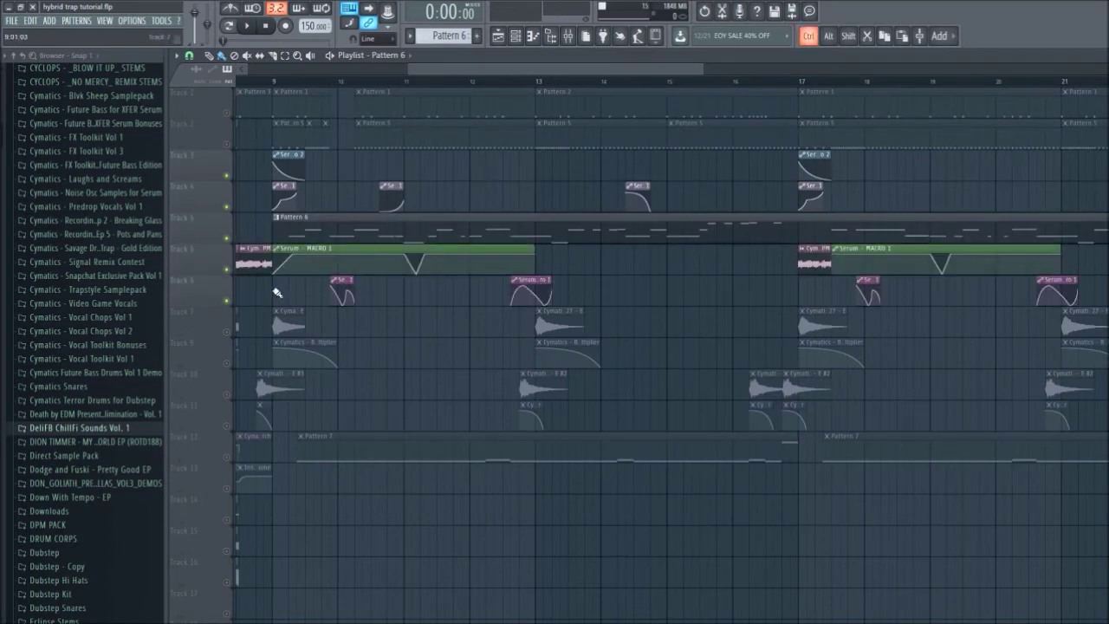
Play the soloed Serum tracks from bar 9 to hear the macro automation, and stop playback
{"action": "scroll", "coordinate": [435, 272], "scroll_direction": "down", "scroll_amount": 3}
{"action": "scroll", "coordinate": [302, 186], "scroll_direction": "up", "scroll_amount": 4}
{"action": "left_click", "coordinate": [322, 81]}
{"action": "key", "text": "space"}
{"action": "left_click_drag", "start_coordinate": [500, 70], "coordinate": [515, 71]}
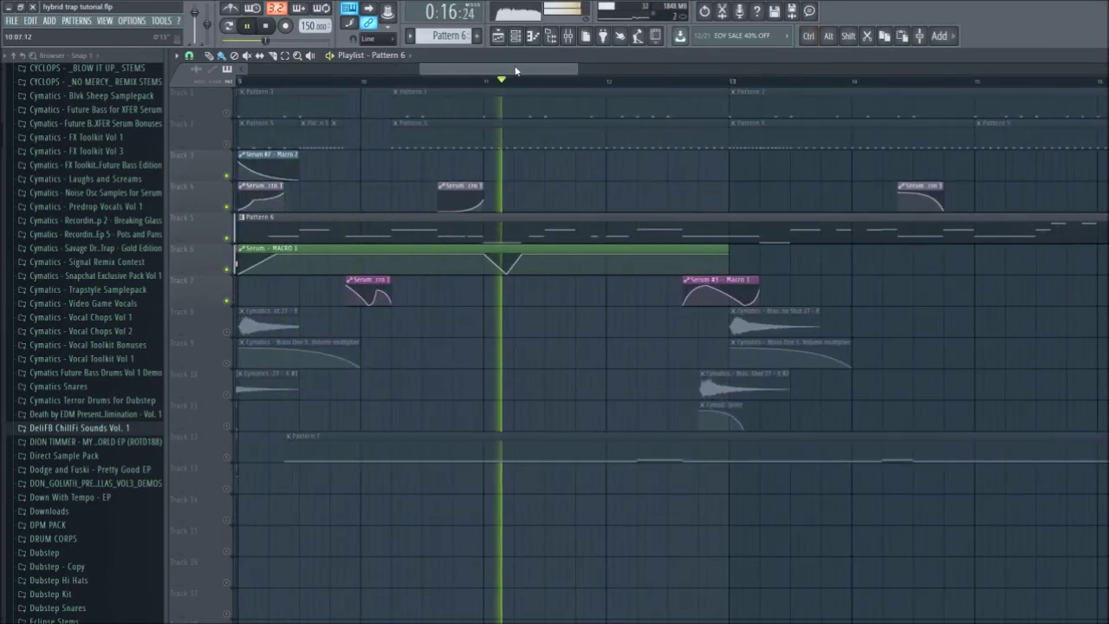
{"action": "left_click_drag", "start_coordinate": [515, 71], "coordinate": [544, 74]}
{"action": "scroll", "coordinate": [532, 168], "scroll_direction": "down", "scroll_amount": 5}
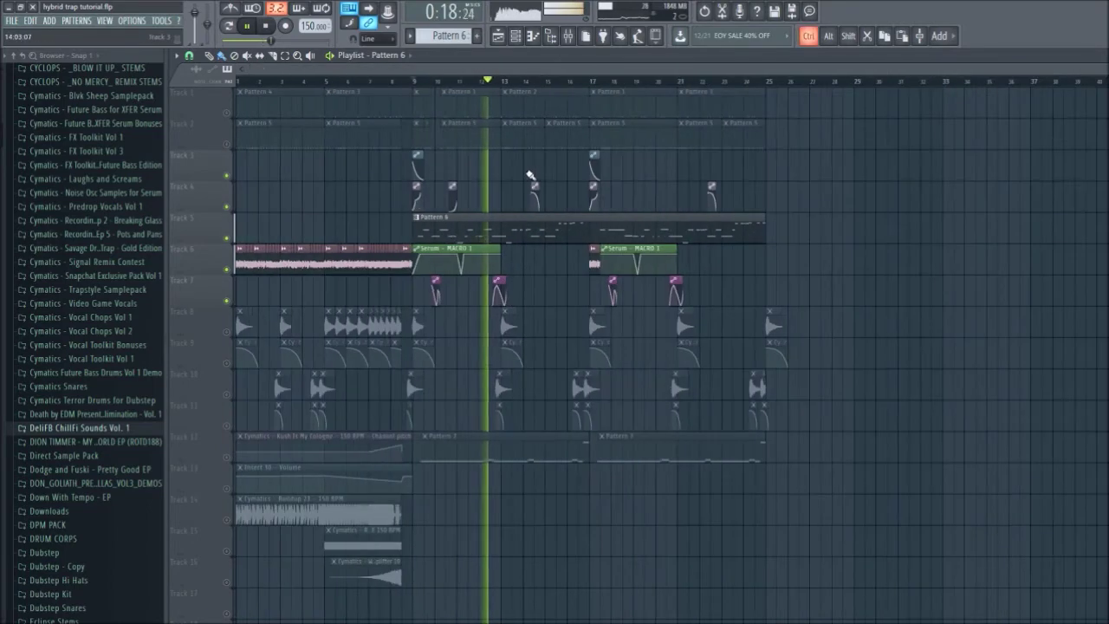
{"action": "key", "text": "space"}
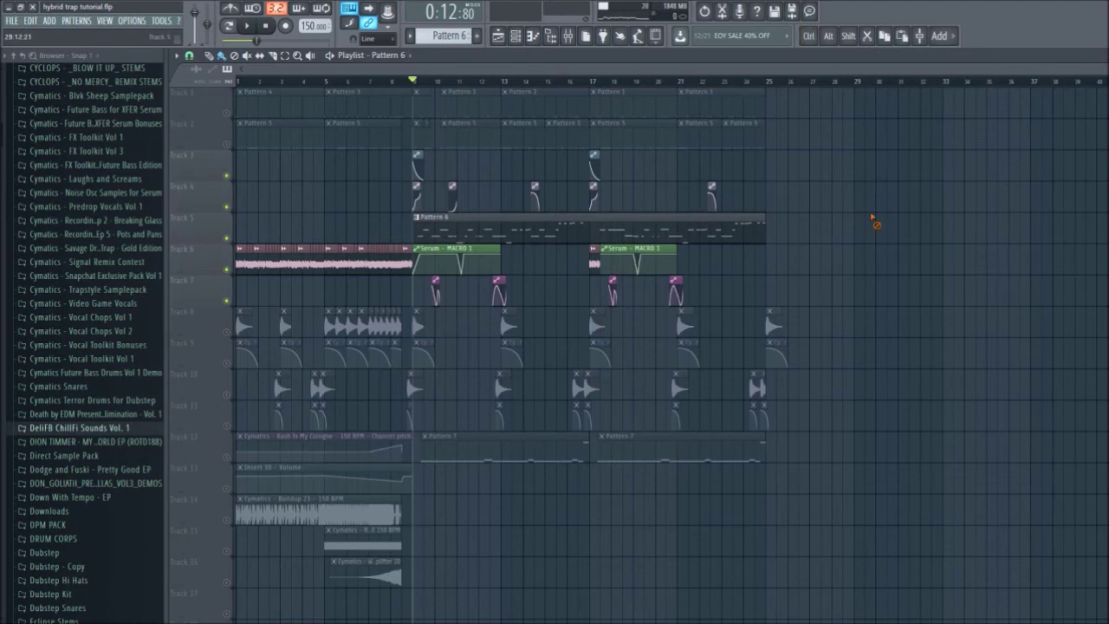
Examine the Serum #2 Macro 2 and Macro 1 automation curves on Tracks 3 and 4 at bar 9
{"action": "scroll", "coordinate": [639, 271], "scroll_direction": "up", "scroll_amount": 5}
{"action": "scroll", "coordinate": [645, 295], "scroll_direction": "down", "scroll_amount": 5}
{"action": "scroll", "coordinate": [458, 240], "scroll_direction": "up", "scroll_amount": 4}
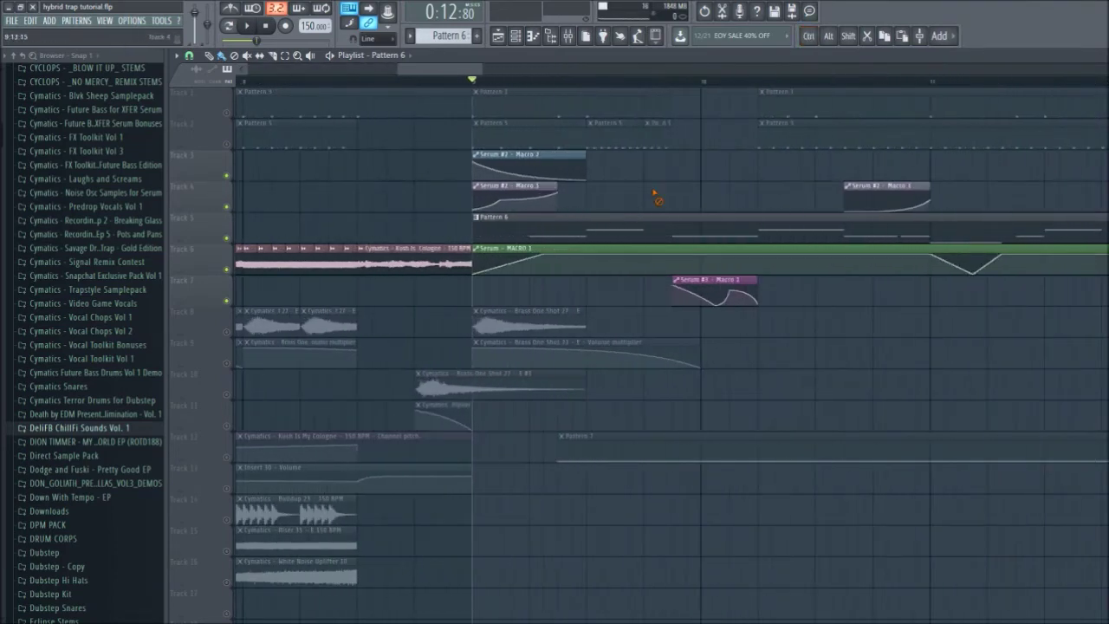
{"action": "left_click_drag", "start_coordinate": [516, 198], "coordinate": [528, 165]}
{"action": "left_click", "coordinate": [649, 196], "text": "ctrl"}
{"action": "scroll", "coordinate": [529, 199], "scroll_direction": "up", "scroll_amount": 2}
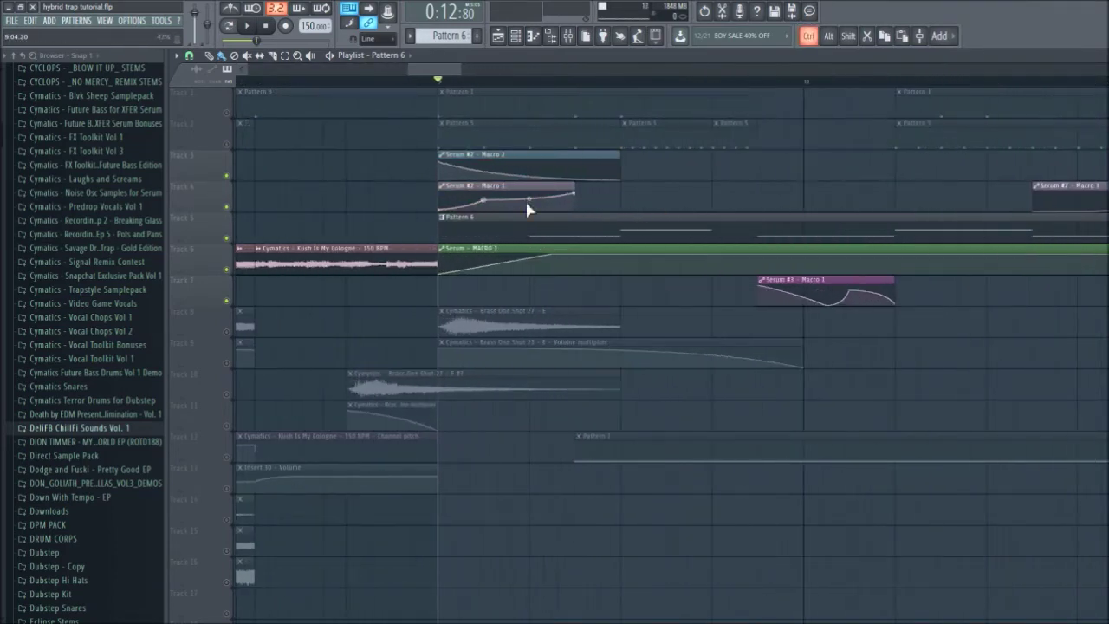
{"action": "scroll", "coordinate": [602, 211], "scroll_direction": "down", "scroll_amount": 5}
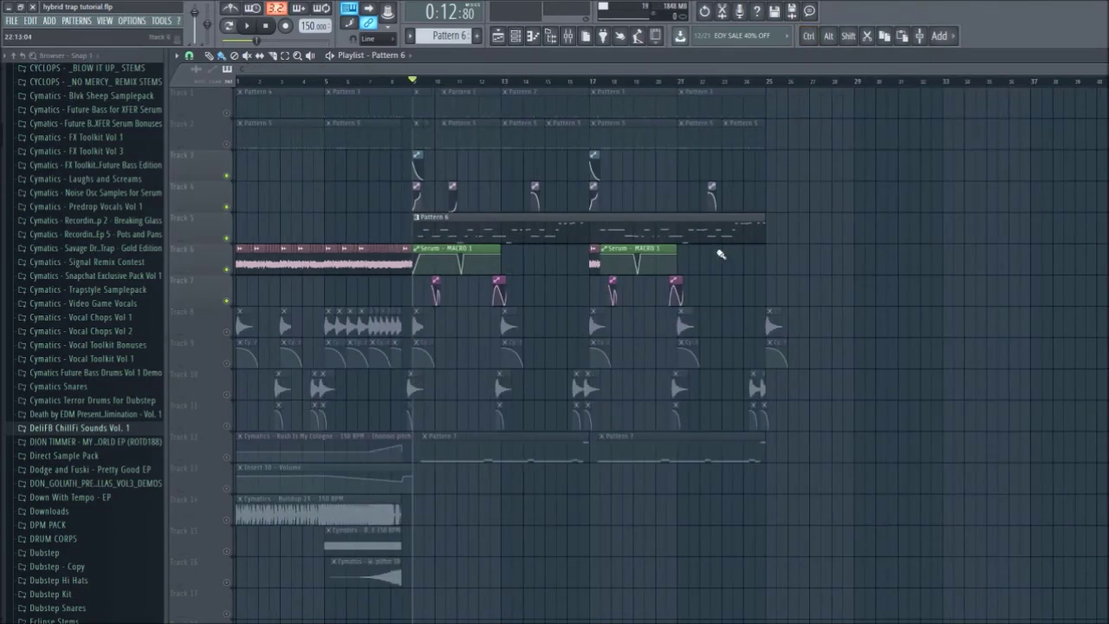
Slice the Pattern 6 clip on Track 5 at bar 17 and check the second part's notes in the piano roll
{"action": "scroll", "coordinate": [493, 211], "scroll_direction": "up", "scroll_amount": 1}
{"action": "left_click", "coordinate": [275, 57]}
{"action": "left_click_drag", "start_coordinate": [653, 245], "coordinate": [653, 211]}
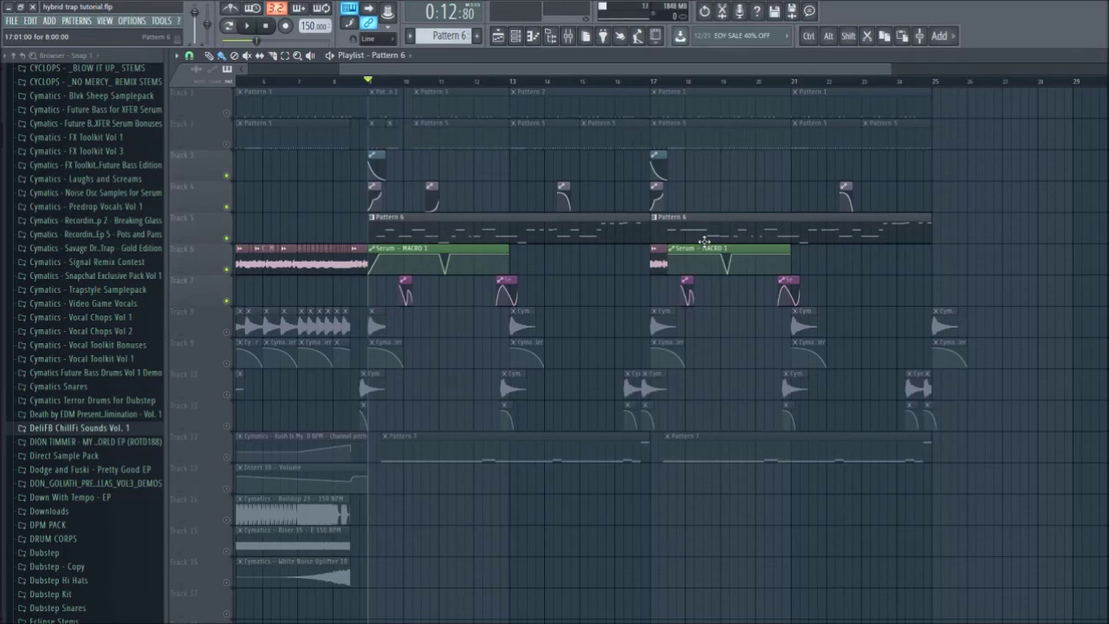
{"action": "double_click", "coordinate": [704, 240]}
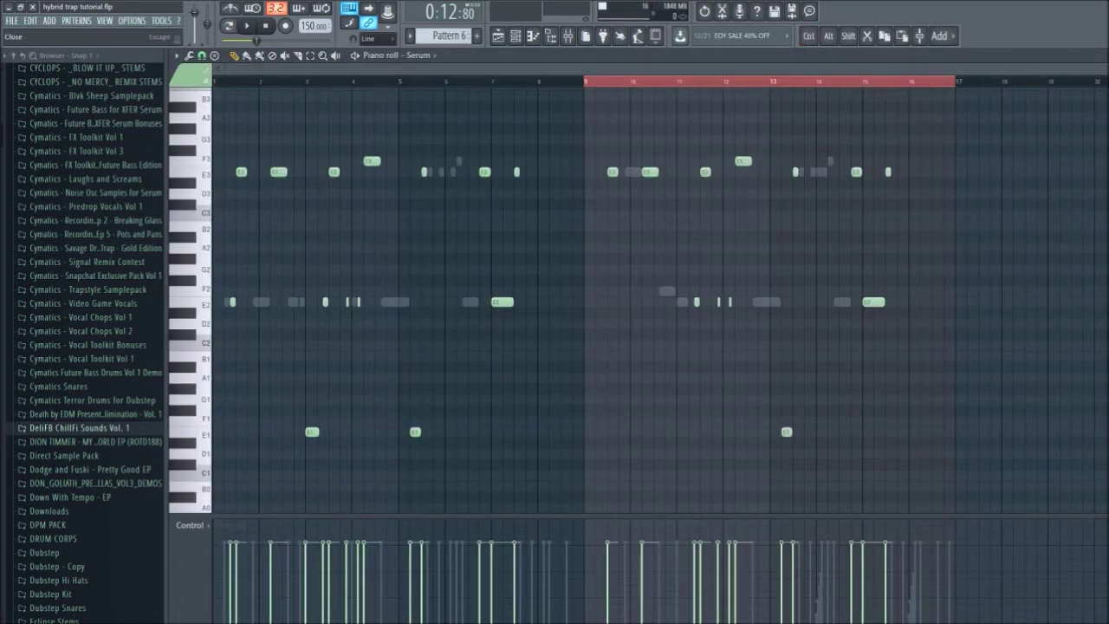
{"action": "key", "text": "Escape"}
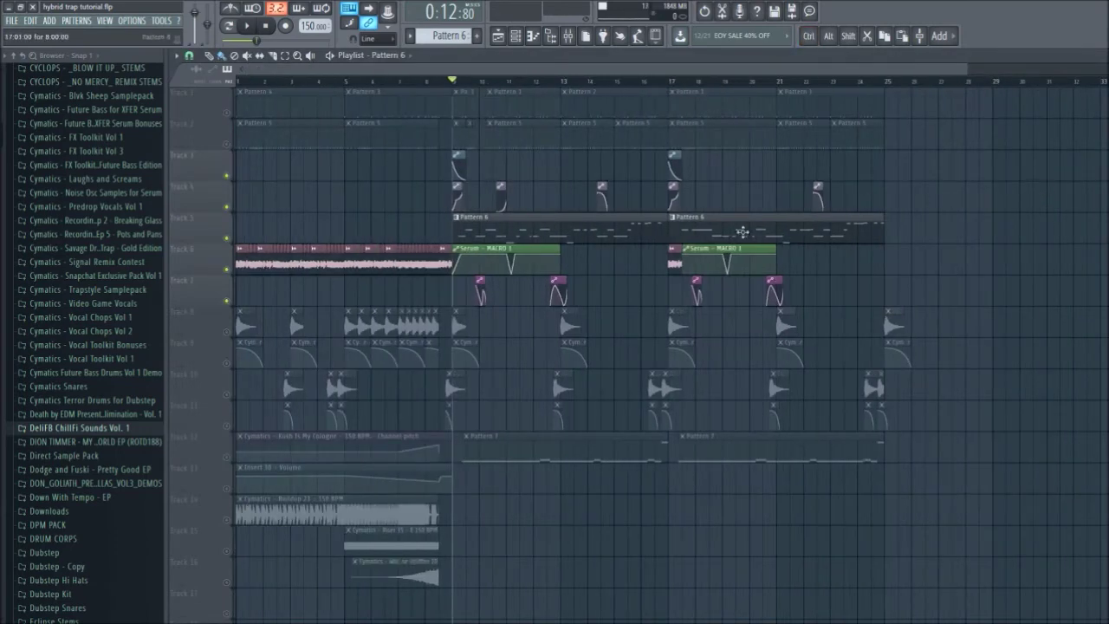
Make all playlist tracks audible again and look over the arrangement around the brass one-shot clips
{"action": "key", "text": "ctrl+d"}
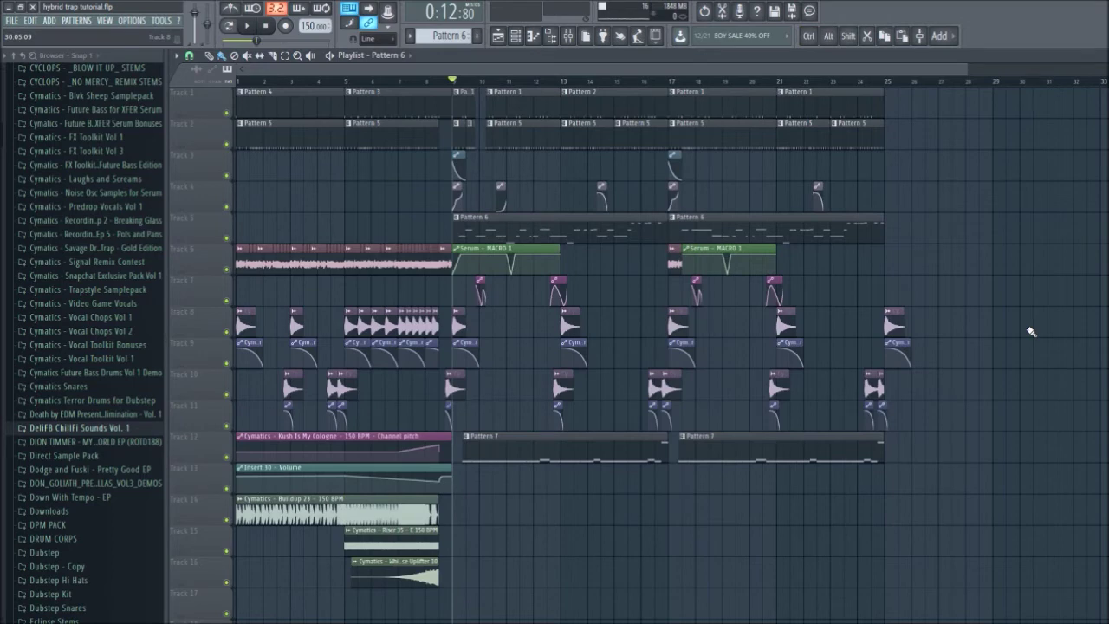
{"action": "scroll", "coordinate": [1030, 332], "scroll_direction": "down", "scroll_amount": 1}
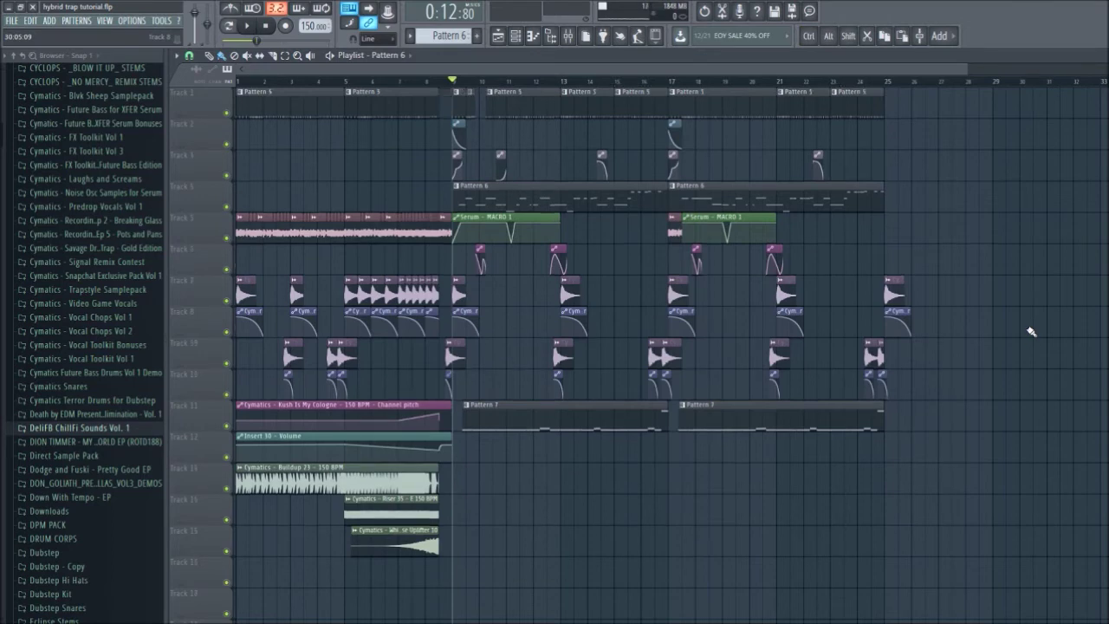
{"action": "scroll", "coordinate": [667, 488], "scroll_direction": "up", "scroll_amount": 1}
{"action": "scroll", "coordinate": [563, 449], "scroll_direction": "up", "scroll_amount": 5}
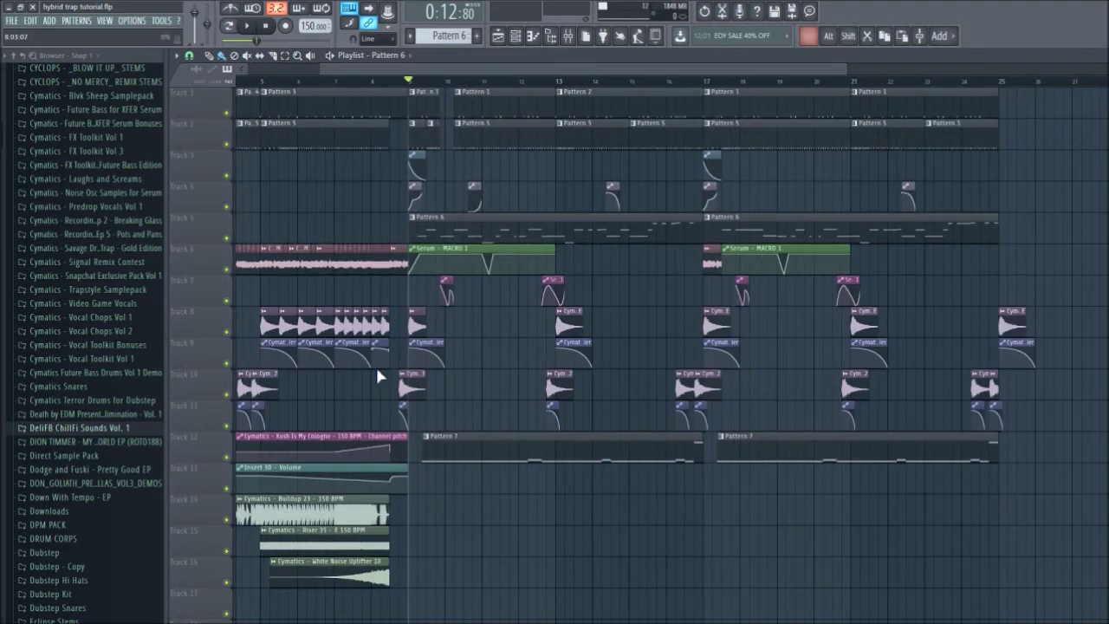
{"action": "scroll", "coordinate": [449, 384], "scroll_direction": "down", "scroll_amount": 4}
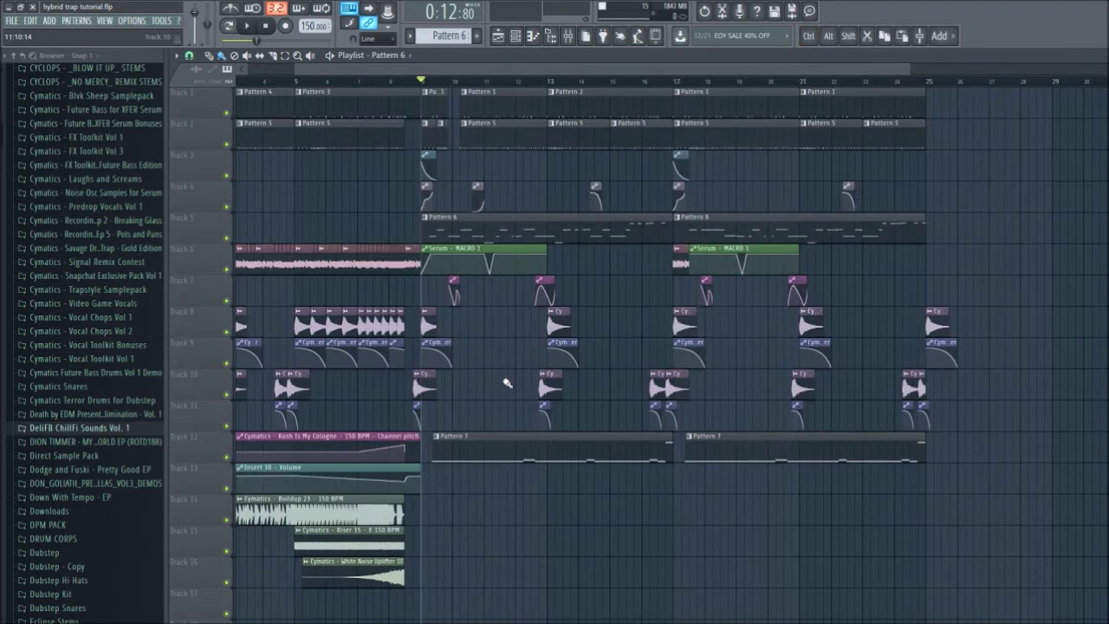
{"action": "scroll", "coordinate": [524, 372], "scroll_direction": "down", "scroll_amount": 1}
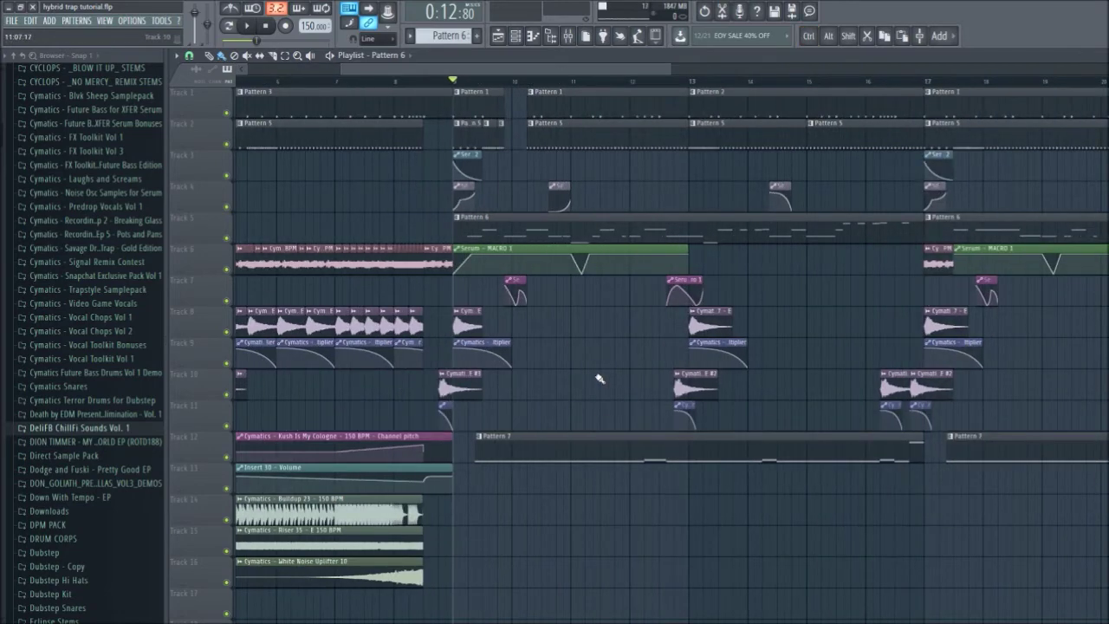
{"action": "scroll", "coordinate": [598, 380], "scroll_direction": "down", "scroll_amount": 1}
{"action": "scroll", "coordinate": [495, 414], "scroll_direction": "up", "scroll_amount": 2}
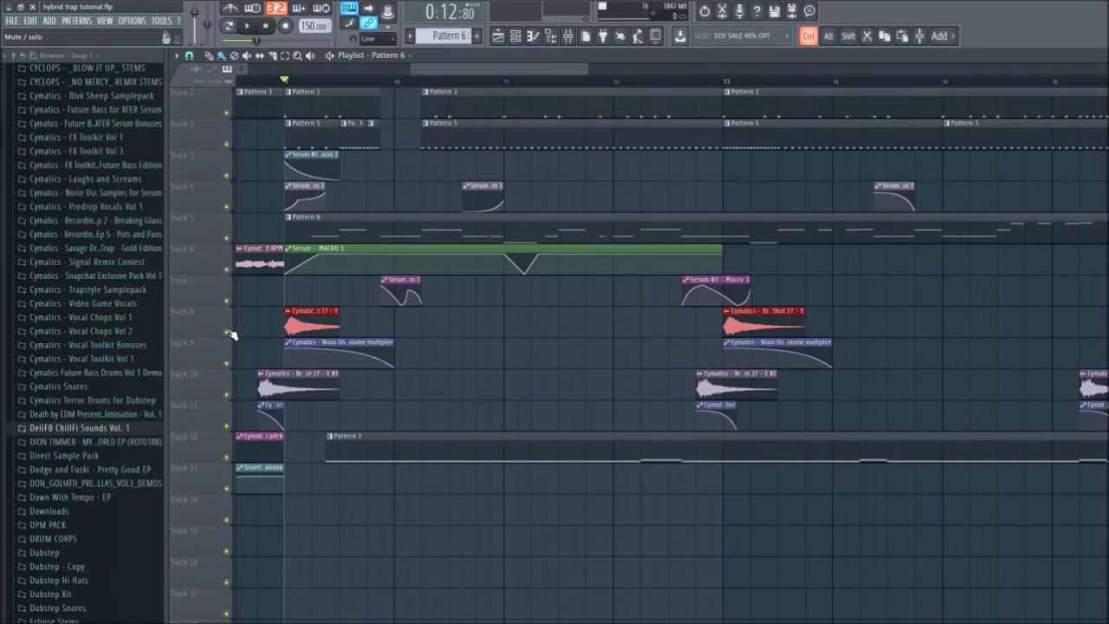
Solo Tracks 8 and 9 with the brass one-shots and their volume automation, and play them briefly
{"action": "left_click", "coordinate": [228, 332], "text": "ctrl"}
{"action": "left_click", "coordinate": [229, 365]}
{"action": "key", "text": "ctrl+d"}
{"action": "key", "text": "space"}
{"action": "scroll", "coordinate": [526, 386], "scroll_direction": "down", "scroll_amount": 2}
{"action": "key", "text": "space"}
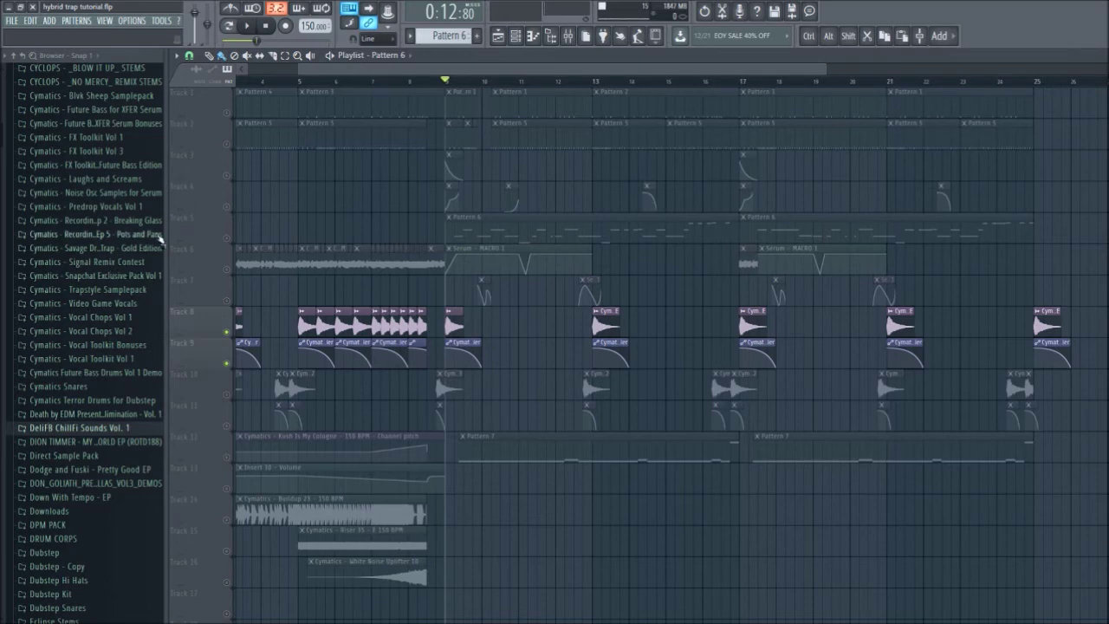
Select the Cymatics Savage Drops Trap Gold Edition pack folder in the browser
{"action": "left_click", "coordinate": [149, 249]}
{"action": "left_click", "coordinate": [149, 249]}
{"action": "scroll", "coordinate": [367, 263], "scroll_direction": "down", "scroll_amount": 2}
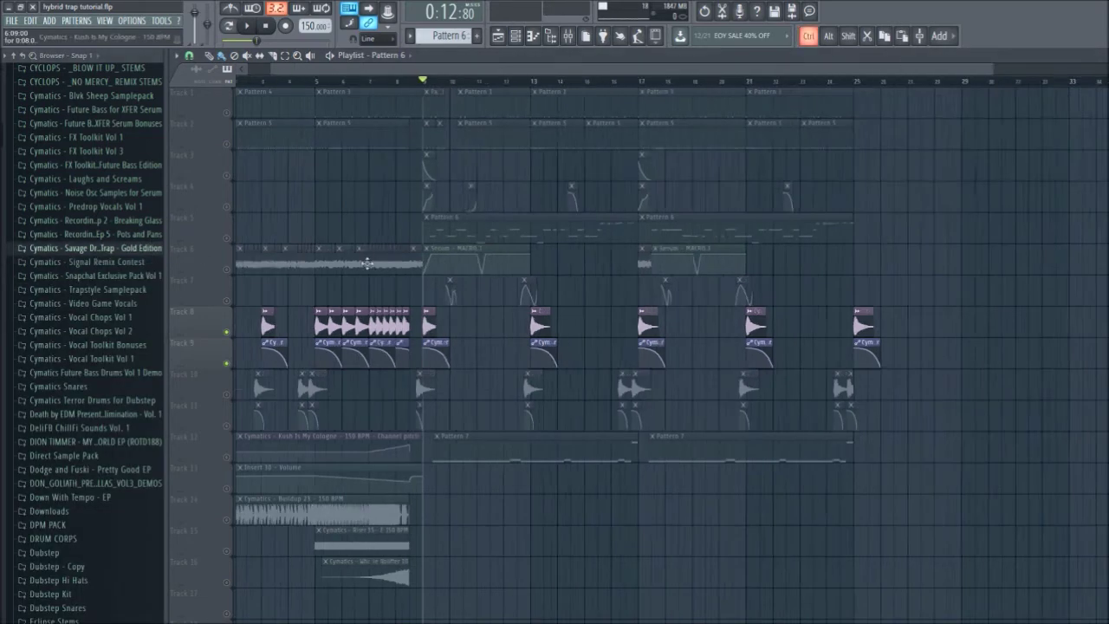
Make Tracks 10 and 11 audible as well and play the combined brass one-shots from bar 9
{"action": "scroll", "coordinate": [516, 409], "scroll_direction": "up", "scroll_amount": 2}
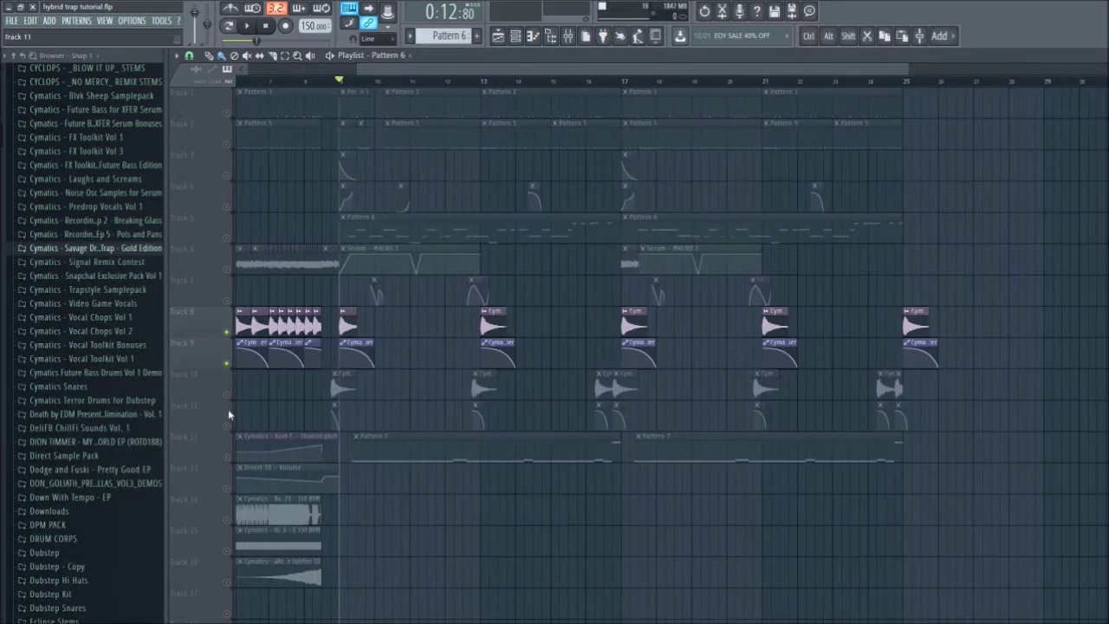
{"action": "scroll", "coordinate": [521, 414], "scroll_direction": "up", "scroll_amount": 2}
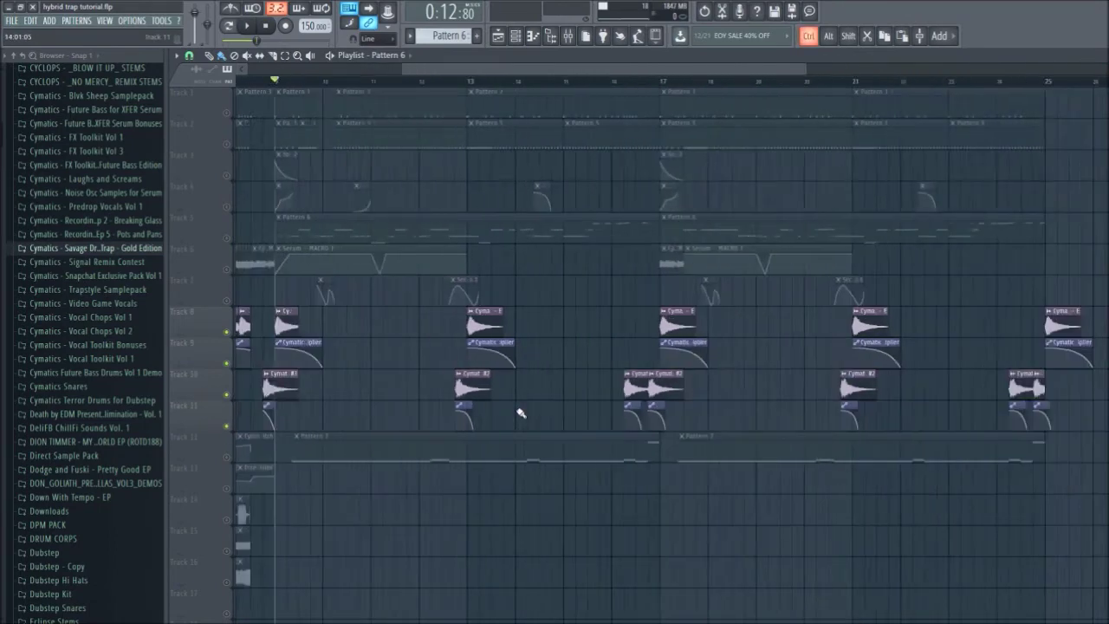
{"action": "scroll", "coordinate": [521, 413], "scroll_direction": "down", "scroll_amount": 2}
{"action": "key", "text": "space"}
{"action": "scroll", "coordinate": [522, 403], "scroll_direction": "up", "scroll_amount": 4}
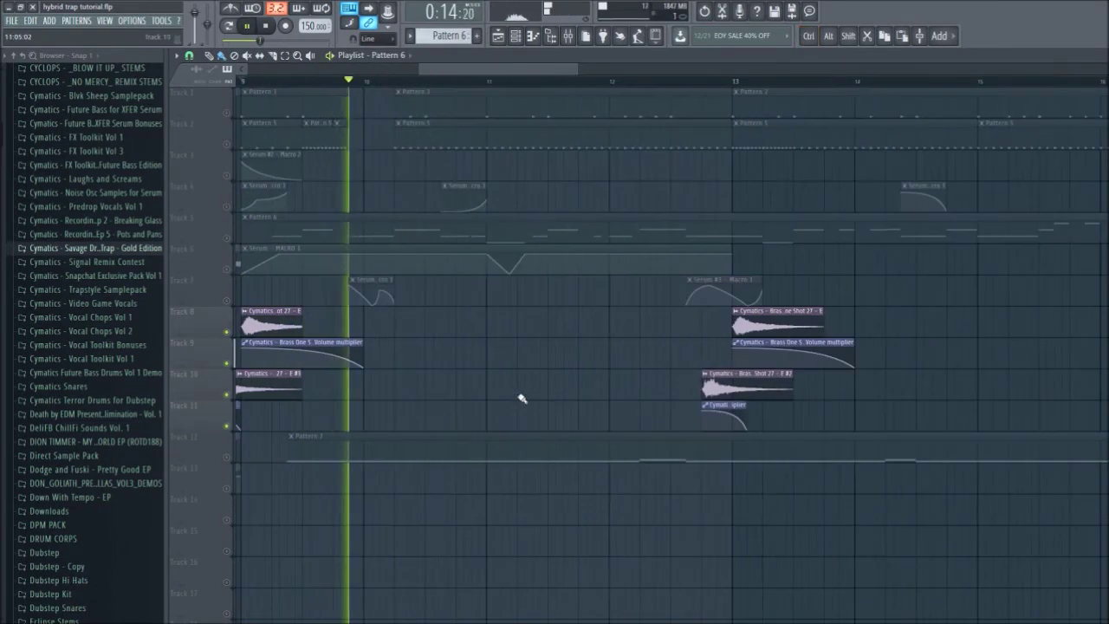
{"action": "scroll", "coordinate": [522, 398], "scroll_direction": "down", "scroll_amount": 3}
Play the brass one-shots from just before bar 13, stop, and show the clips through bar 25
{"action": "left_click", "coordinate": [589, 82]}
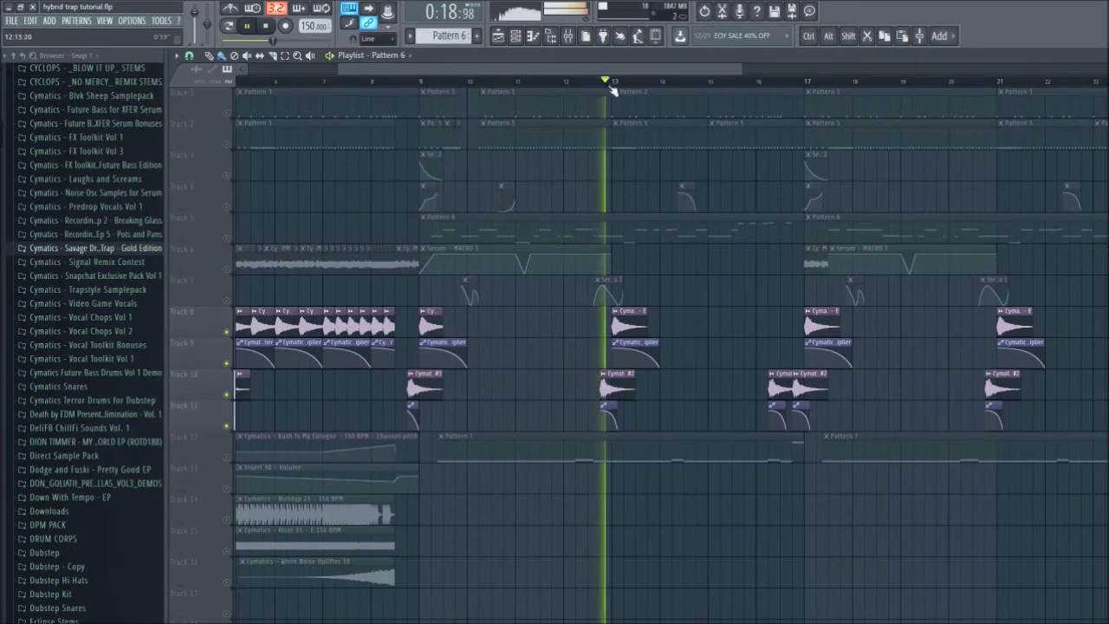
{"action": "key", "text": "space"}
{"action": "scroll", "coordinate": [736, 390], "scroll_direction": "down", "scroll_amount": 3}
{"action": "scroll", "coordinate": [762, 396], "scroll_direction": "up", "scroll_amount": 3}
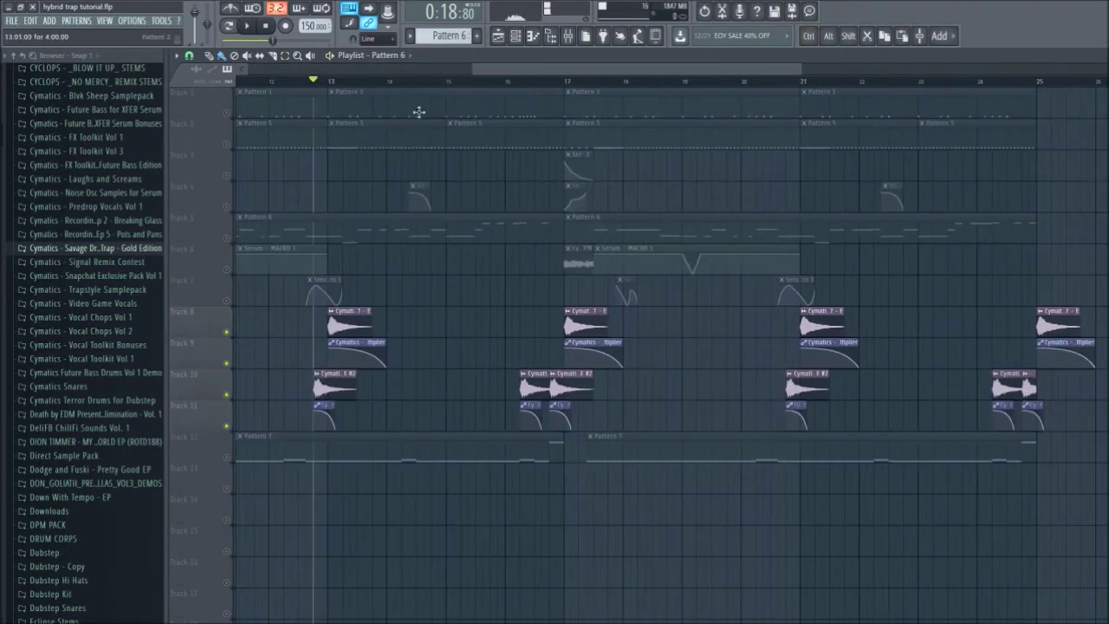
Play the brass one-shots from just after bar 16, stop, and show the whole arrangement
{"action": "left_click", "coordinate": [520, 82]}
{"action": "key", "text": "space"}
{"action": "left_click_drag", "start_coordinate": [583, 69], "coordinate": [598, 69]}
{"action": "key", "text": "space"}
{"action": "scroll", "coordinate": [672, 351], "scroll_direction": "down", "scroll_amount": 5}
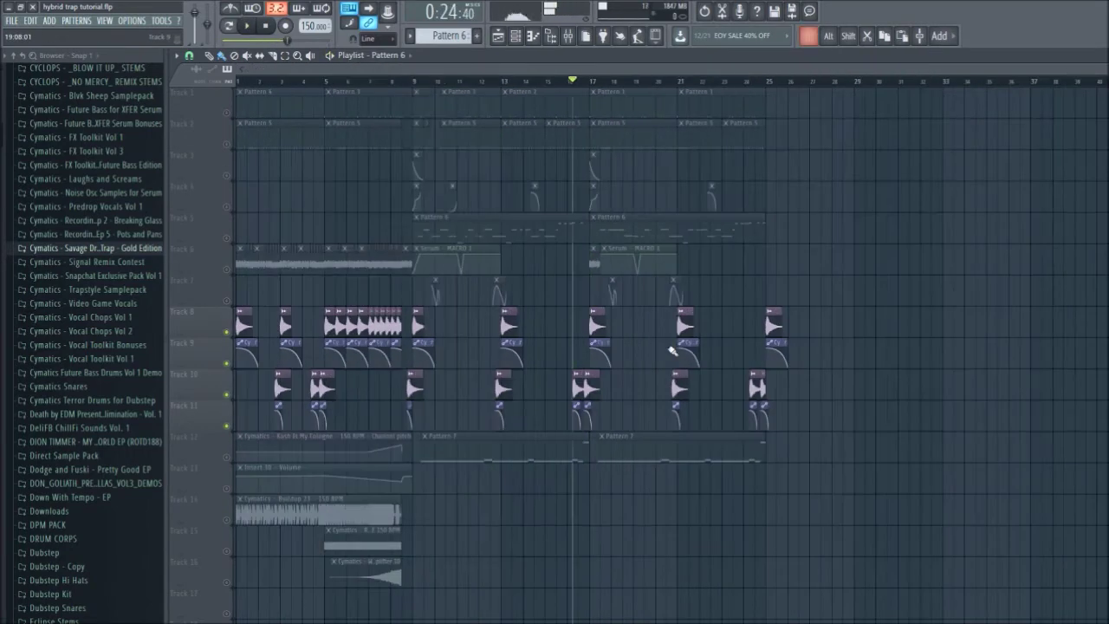
Make all tracks audible again and inspect the buildup clips in bars 1 to 9
{"action": "left_click", "coordinate": [228, 240]}
{"action": "mouse_move", "coordinate": [413, 81]}
{"action": "left_mouse_down"}
{"action": "mouse_move", "coordinate": [353, 81]}
{"action": "mouse_move", "coordinate": [211, 164]}
{"action": "left_mouse_up"}
{"action": "scroll", "coordinate": [268, 295], "scroll_direction": "up", "scroll_amount": 5}
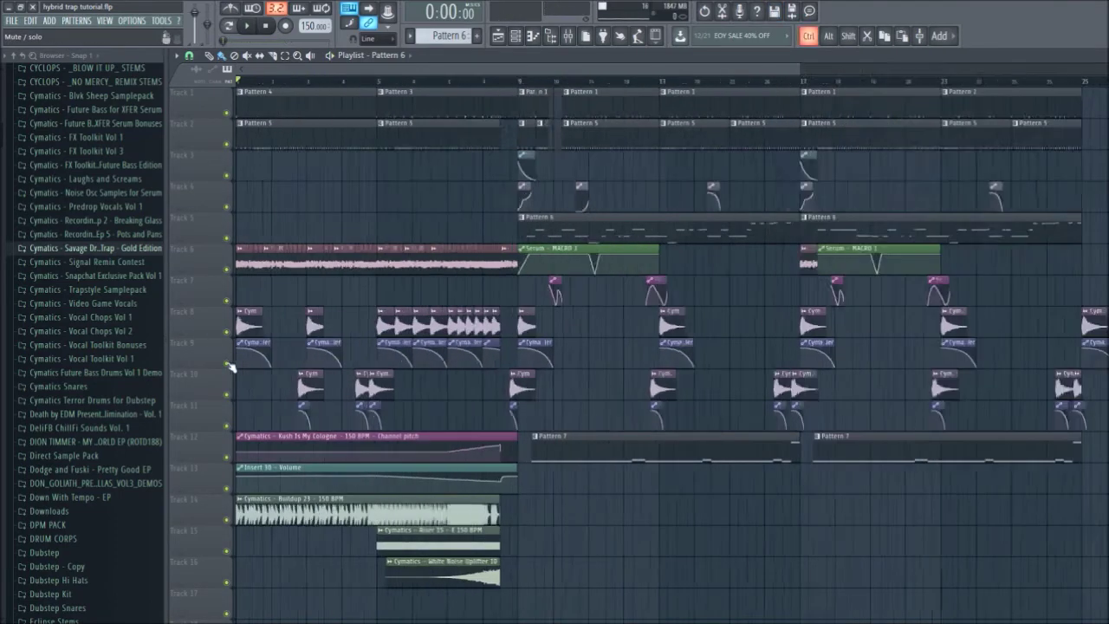
{"action": "scroll", "coordinate": [383, 239], "scroll_direction": "down", "scroll_amount": 3}
{"action": "scroll", "coordinate": [327, 449], "scroll_direction": "up", "scroll_amount": 4}
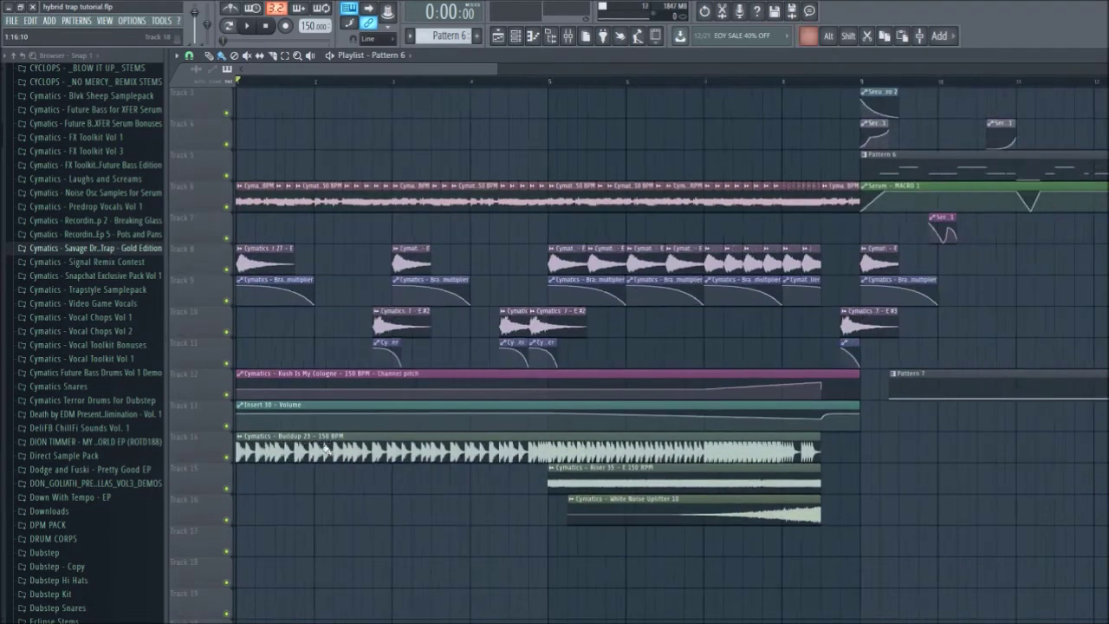
{"action": "scroll", "coordinate": [303, 381], "scroll_direction": "down", "scroll_amount": 3}
Solo Track 6 and open the channel settings of the Kush Is My Cologne vocal sample
{"action": "right_click", "coordinate": [227, 208]}
{"action": "scroll", "coordinate": [194, 227], "scroll_direction": "up", "scroll_amount": 1}
{"action": "scroll", "coordinate": [366, 178], "scroll_direction": "up", "scroll_amount": 2}
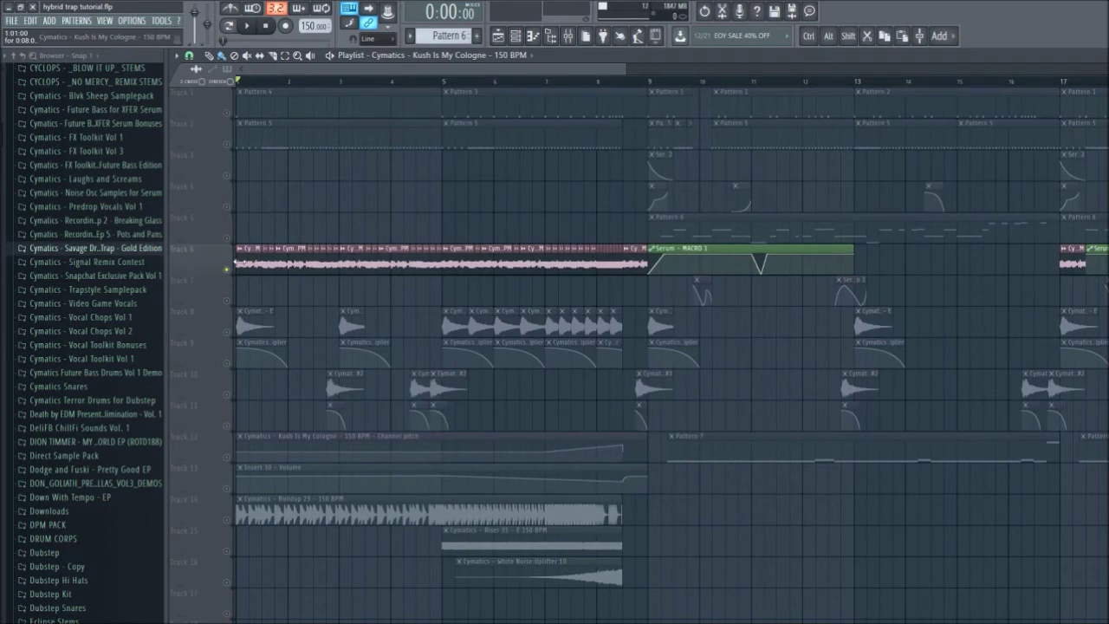
{"action": "double_click", "coordinate": [245, 258]}
{"action": "left_click_drag", "start_coordinate": [432, 217], "coordinate": [812, 204]}
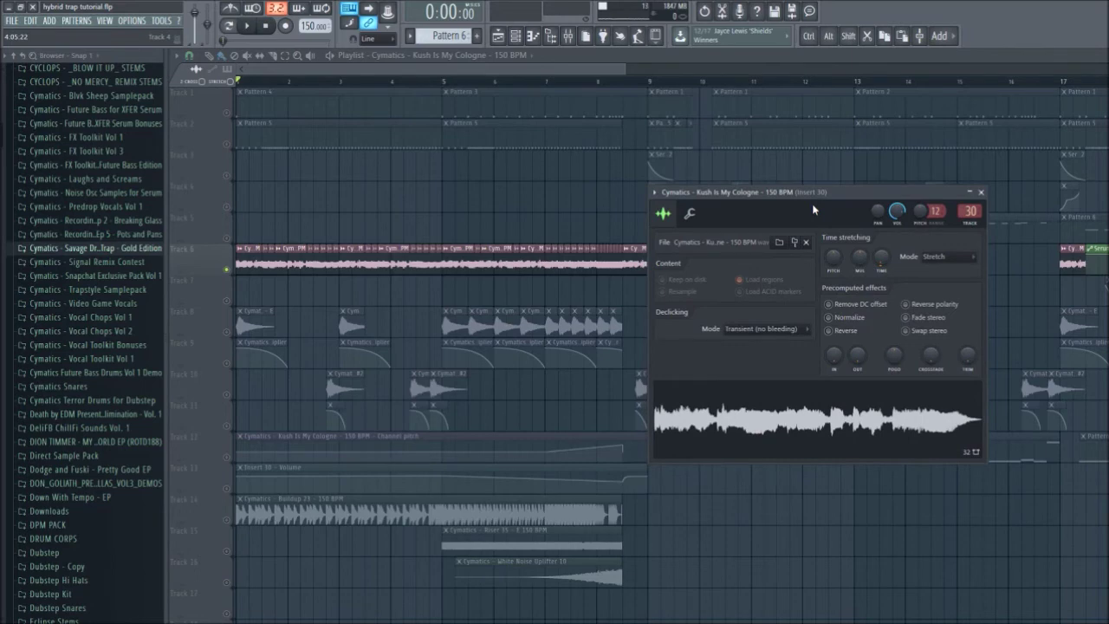
Play the chopped vocal on Track 6 from bar 1, close the sample's settings, and stop playback
{"action": "key", "text": "space"}
{"action": "left_click", "coordinate": [979, 192]}
{"action": "scroll", "coordinate": [216, 208], "scroll_direction": "up", "scroll_amount": 2}
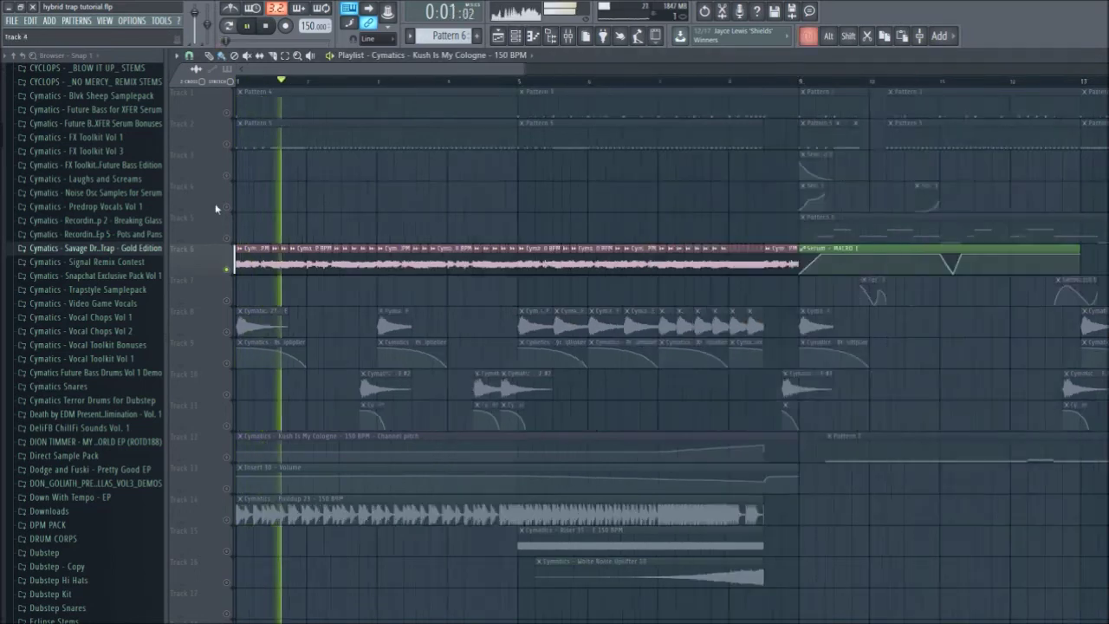
{"action": "scroll", "coordinate": [216, 208], "scroll_direction": "up", "scroll_amount": 2}
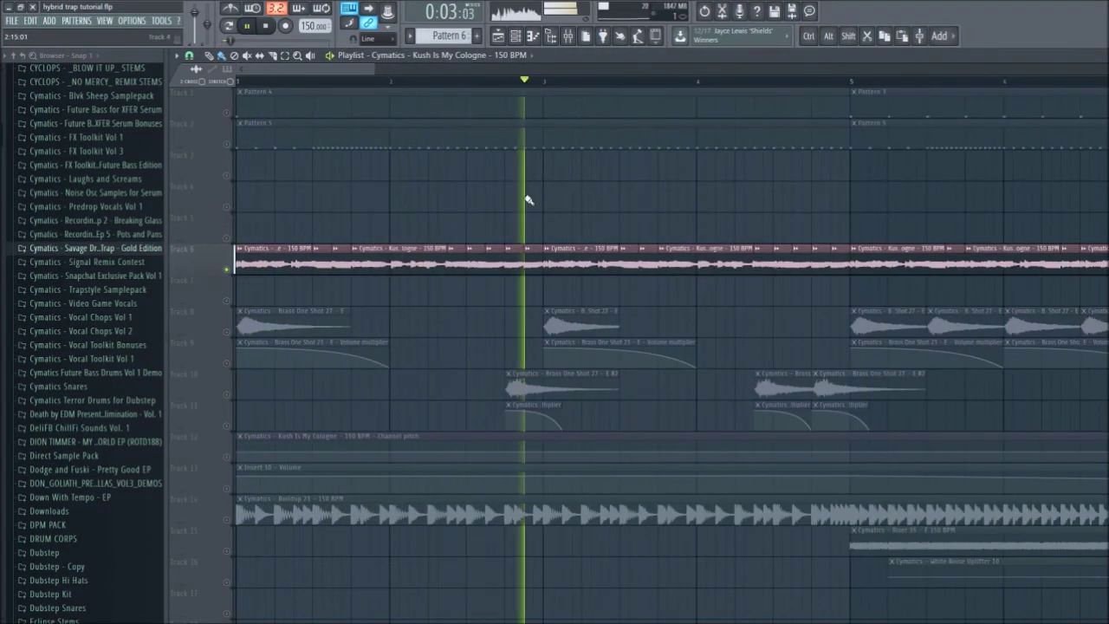
{"action": "scroll", "coordinate": [528, 200], "scroll_direction": "down", "scroll_amount": 2}
{"action": "key", "text": "space"}
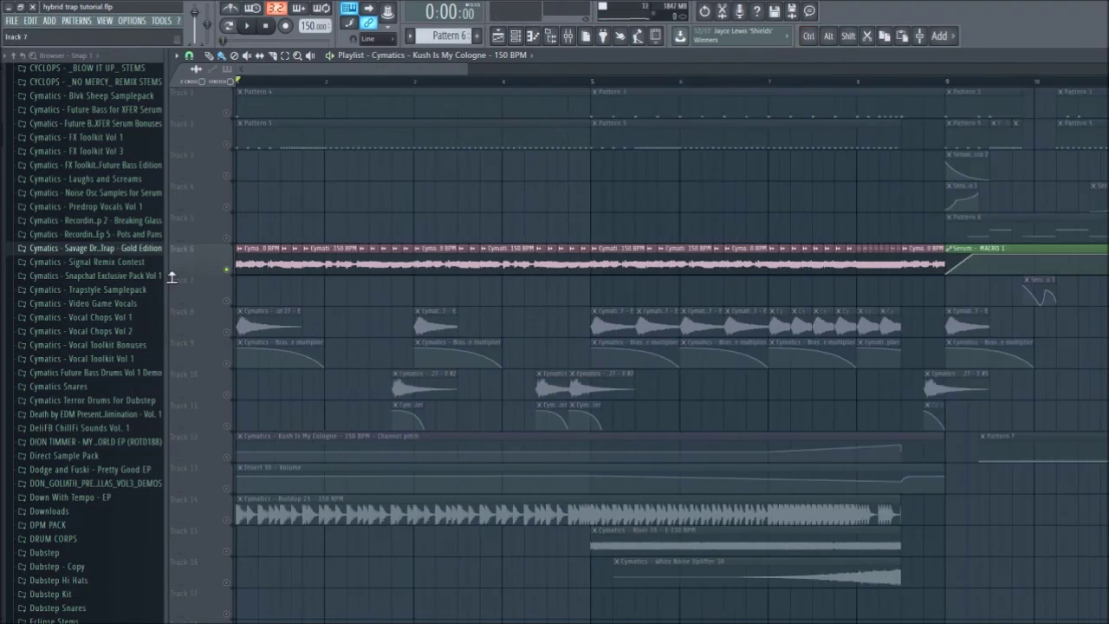
Preview the unchopped Kush Is My Cologne sample from its channel settings and close them
{"action": "double_click", "coordinate": [263, 258]}
{"action": "left_click", "coordinate": [799, 440]}
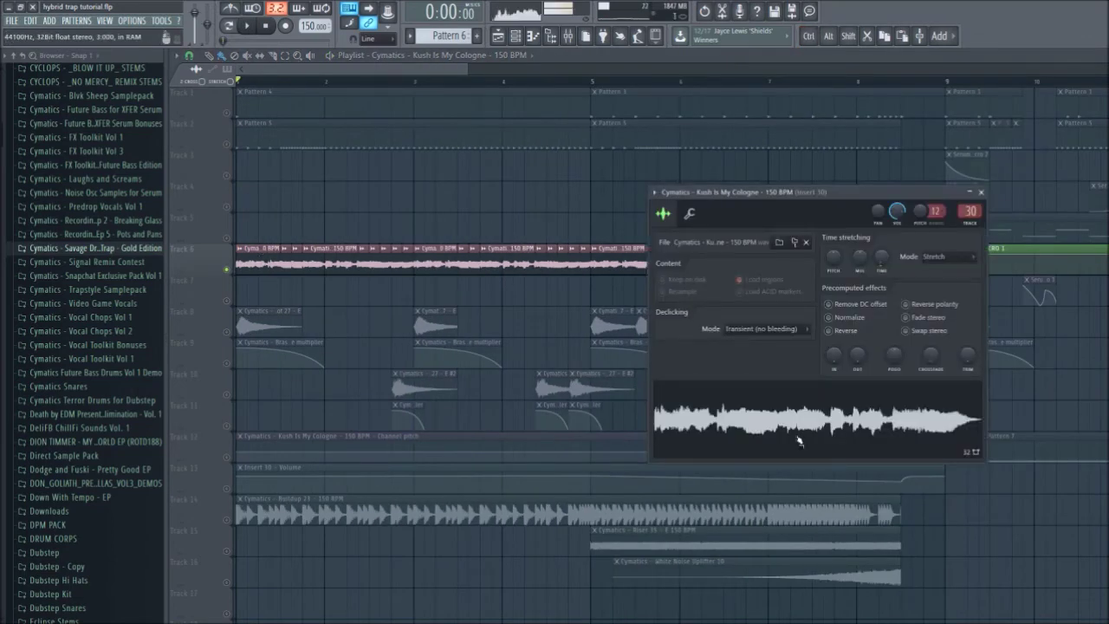
{"action": "left_click", "coordinate": [981, 191]}
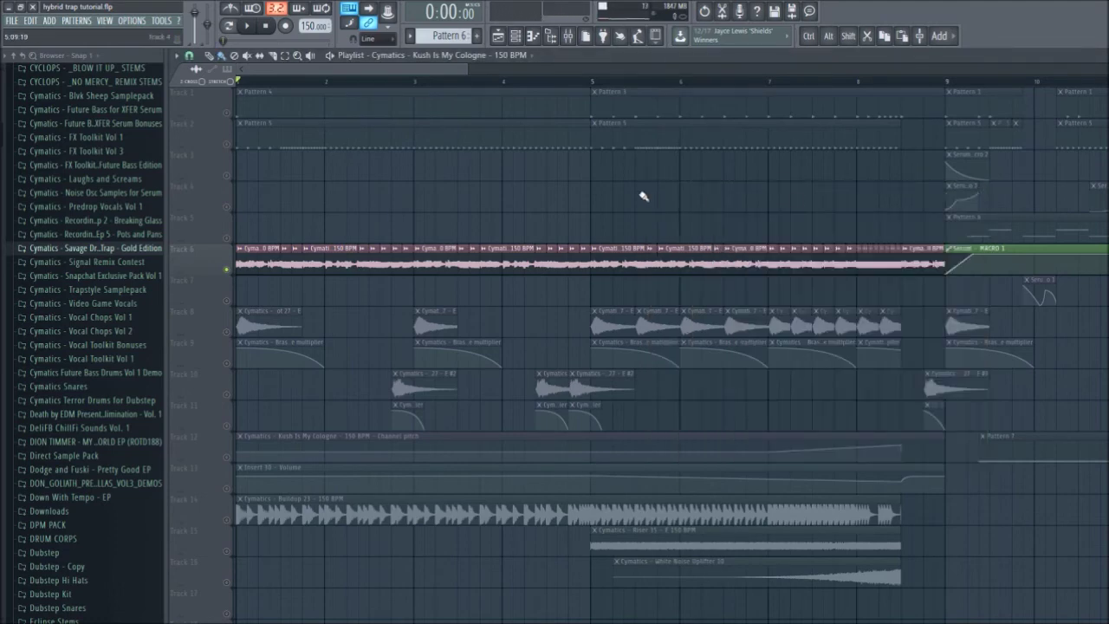
Temporarily place the full Kush Is My Cologne clip on Track 5 in bars 1 to 3 and restore the solo on Track 6
{"action": "left_click_drag", "start_coordinate": [265, 265], "coordinate": [413, 216]}
{"action": "left_click", "coordinate": [229, 238], "text": "ctrl"}
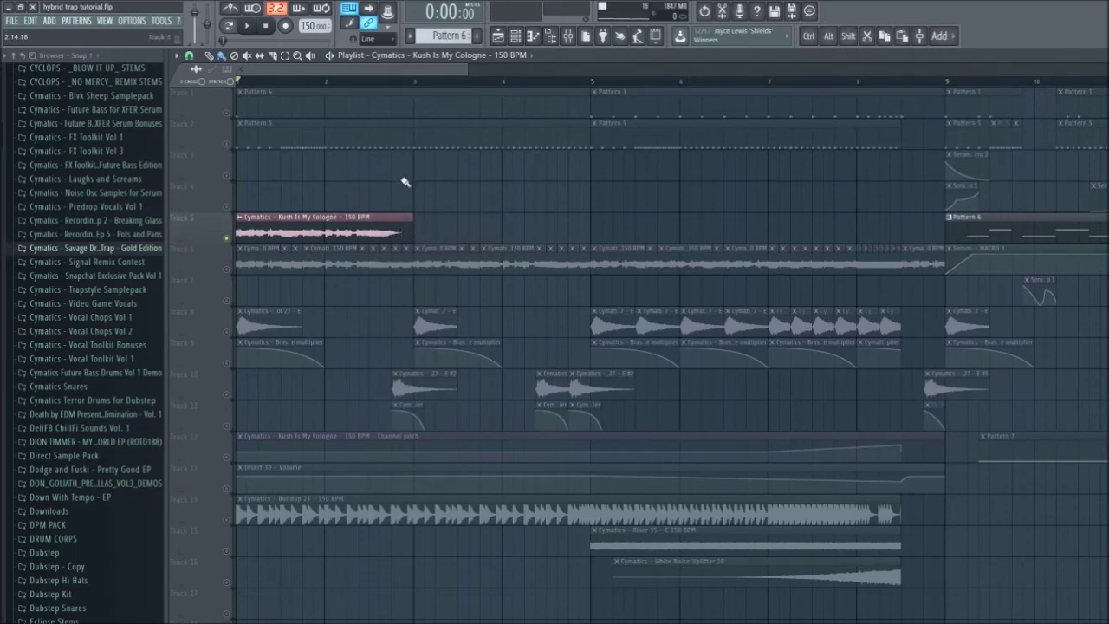
{"action": "right_click", "coordinate": [372, 227]}
{"action": "left_click", "coordinate": [228, 276], "text": "ctrl"}
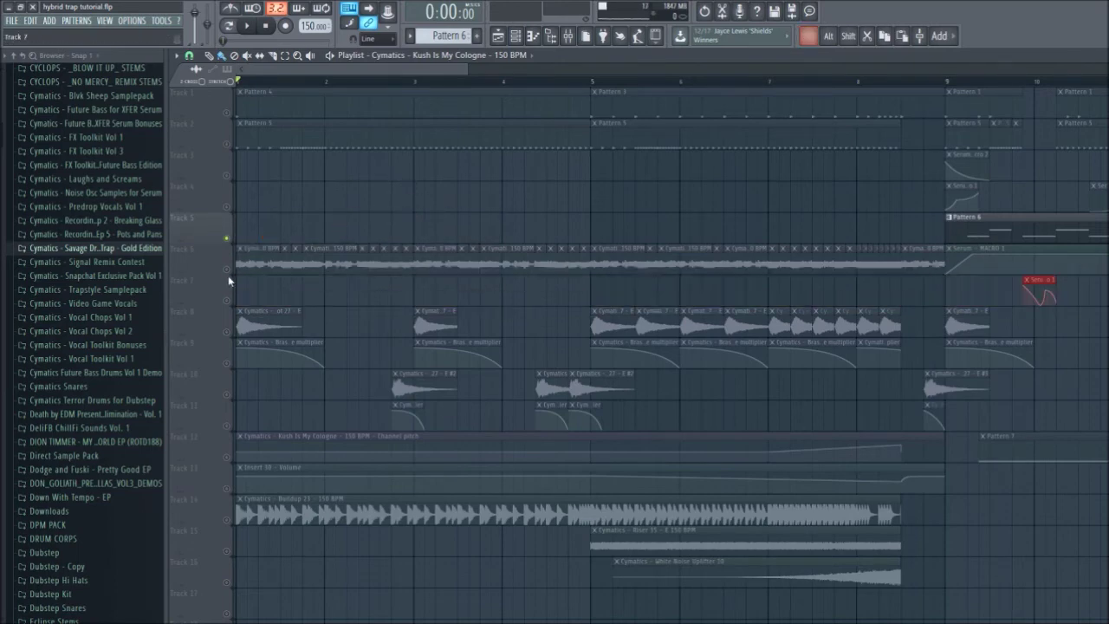
{"action": "left_click", "coordinate": [229, 271]}
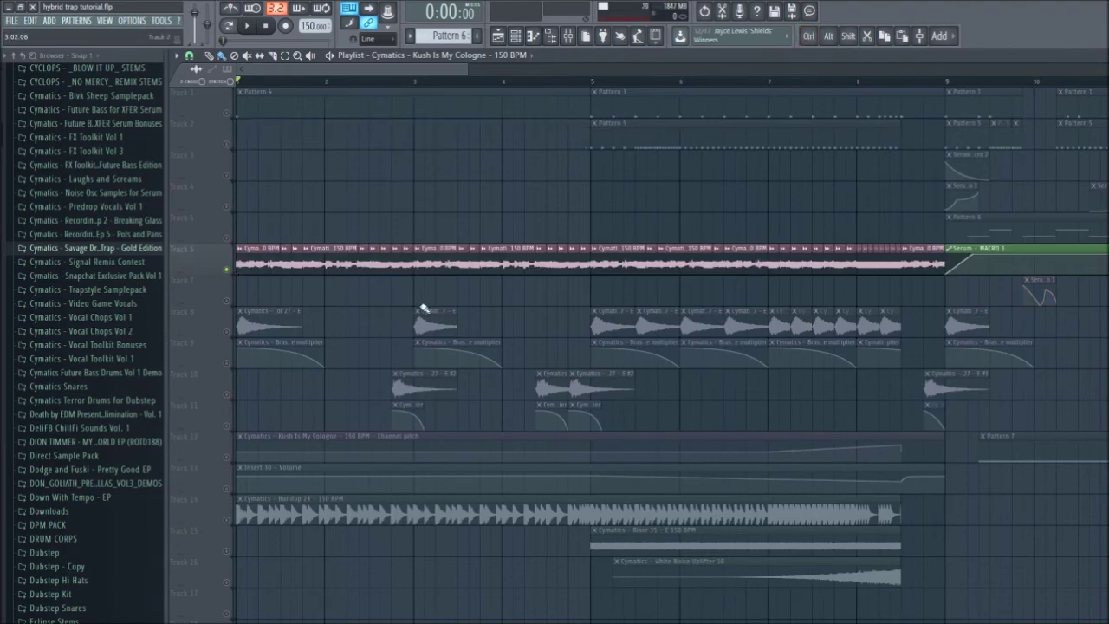
Play the vocal chops from bar 1 and copy the Pattern 5 clip on Track 2 from bar 5 back to bar 1
{"action": "key", "text": "space"}
{"action": "scroll", "coordinate": [621, 205], "scroll_direction": "down", "scroll_amount": 2}
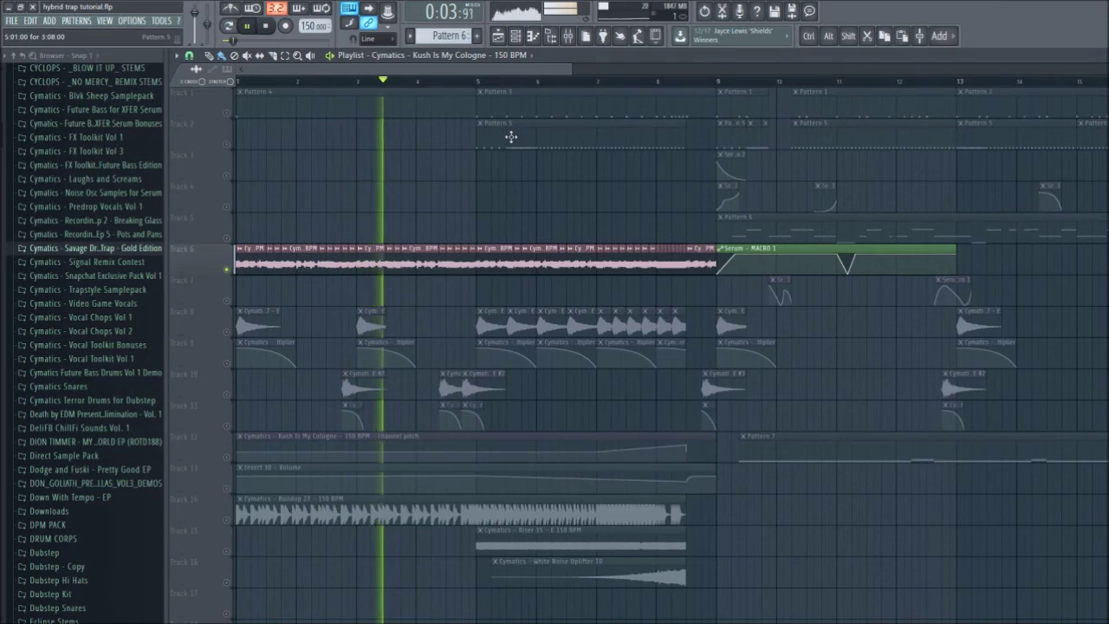
{"action": "left_click_drag", "start_coordinate": [555, 139], "coordinate": [426, 141]}
{"action": "key", "text": "space"}
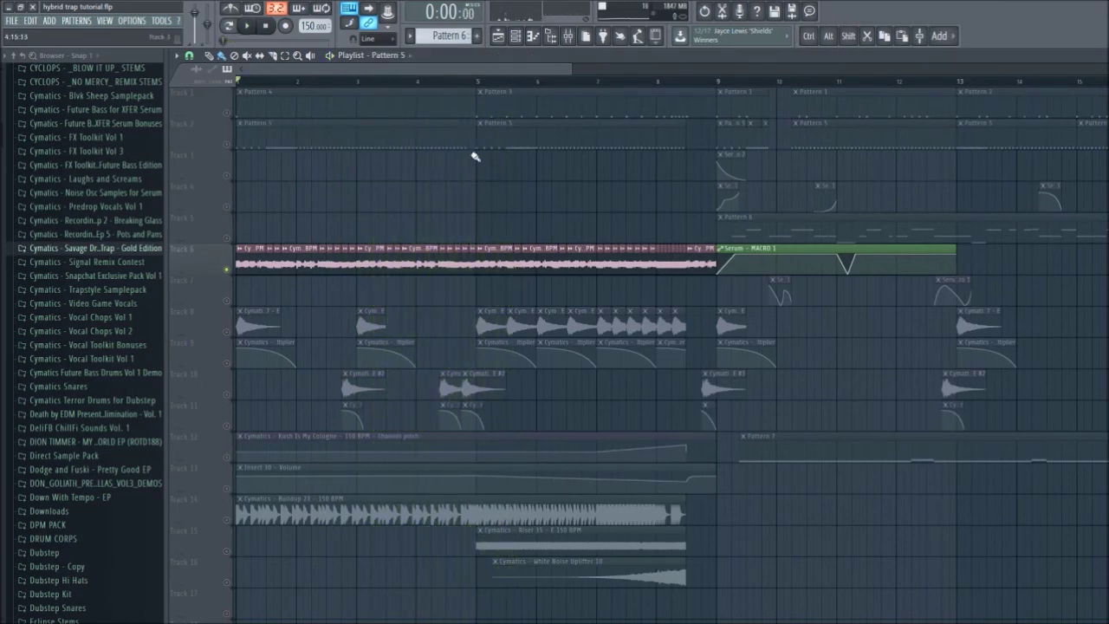
Play the vocal chops from bar 5 and make the channel pitch automation on Track 12 audible as well
{"action": "left_click", "coordinate": [480, 84]}
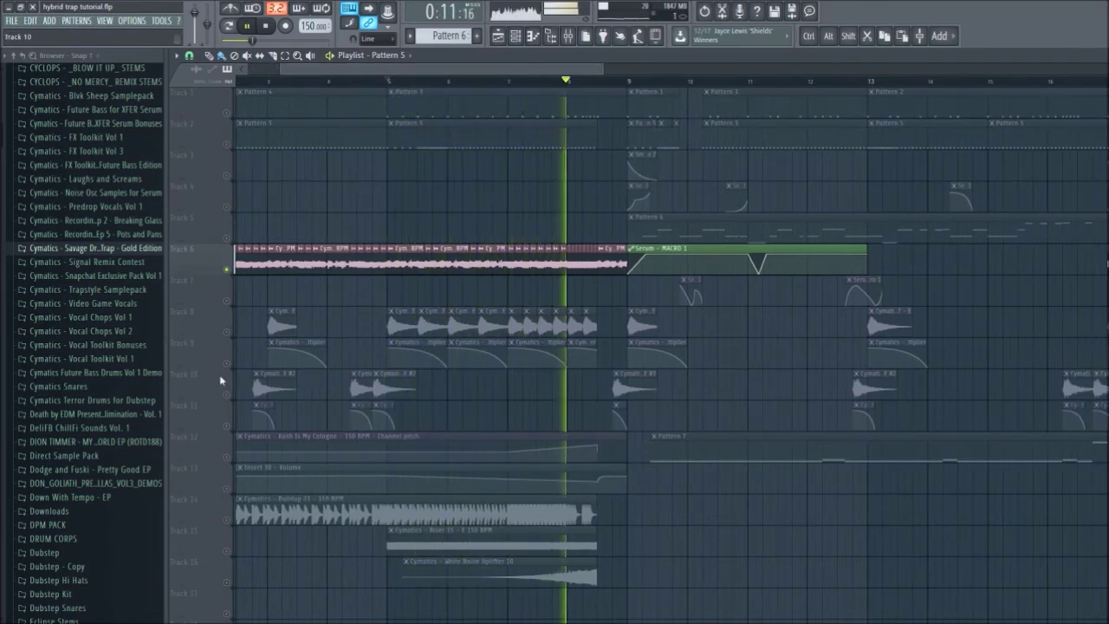
{"action": "left_click", "coordinate": [227, 457]}
{"action": "key", "text": "space"}
Play the vocal with its channel pitch automation from bar 7 and stop before bar 9
{"action": "scroll", "coordinate": [459, 403], "scroll_direction": "down", "scroll_amount": 3, "text": "ctrl"}
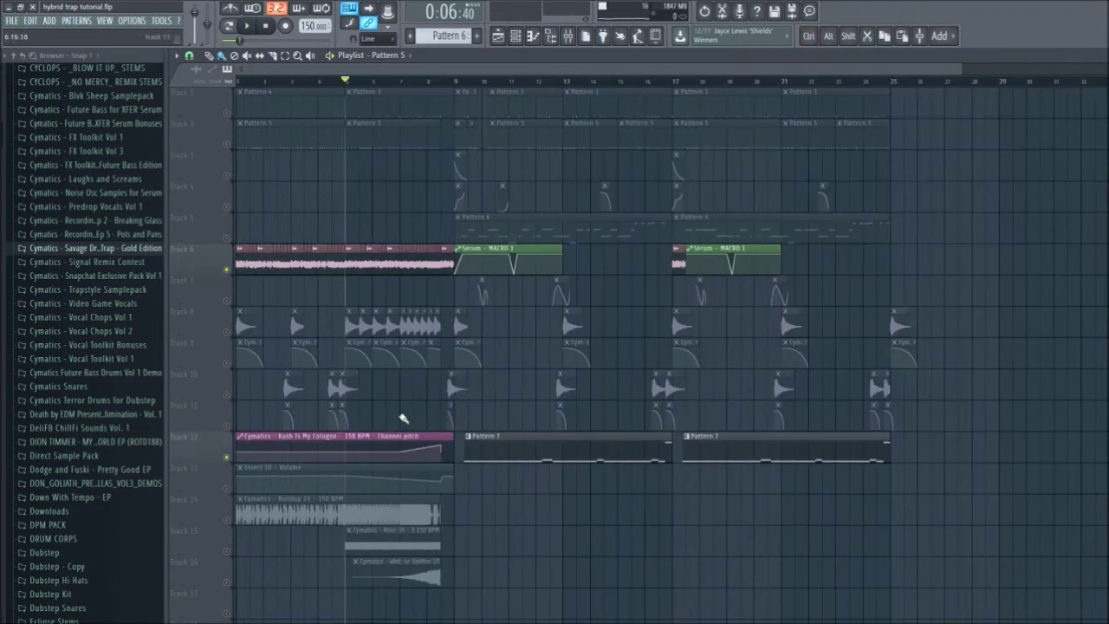
{"action": "scroll", "coordinate": [403, 419], "scroll_direction": "up", "scroll_amount": 3, "text": "ctrl"}
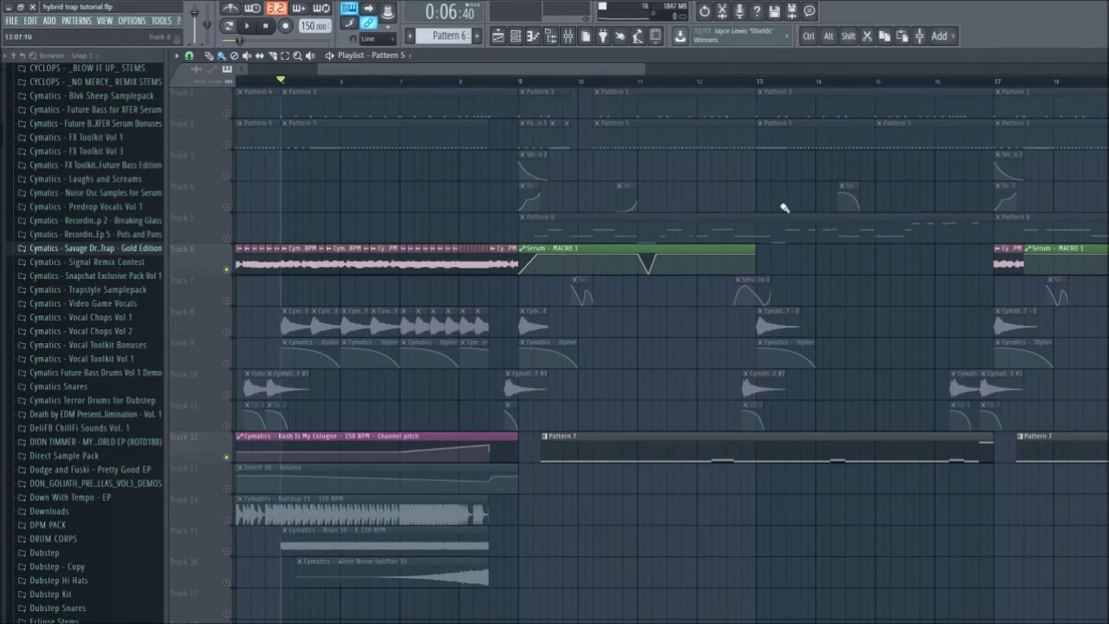
{"action": "scroll", "coordinate": [347, 243], "scroll_direction": "down", "scroll_amount": 2}
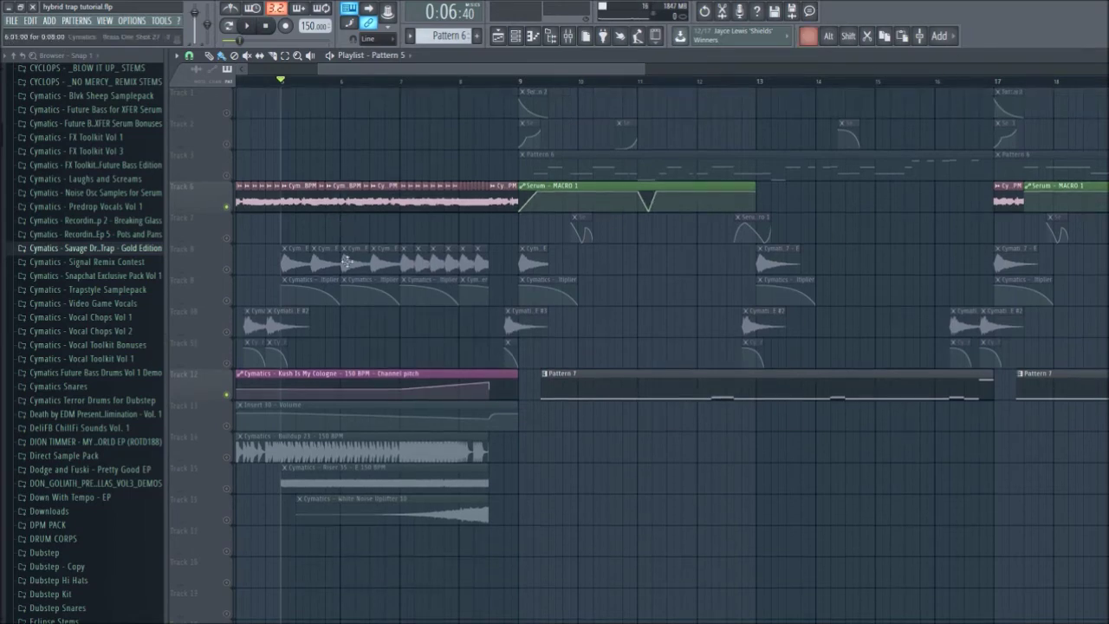
{"action": "scroll", "coordinate": [355, 247], "scroll_direction": "down", "scroll_amount": 2, "text": "ctrl"}
{"action": "scroll", "coordinate": [381, 231], "scroll_direction": "up", "scroll_amount": 1, "text": "ctrl"}
{"action": "scroll", "coordinate": [377, 173], "scroll_direction": "up", "scroll_amount": 1, "text": "ctrl"}
{"action": "left_click", "coordinate": [375, 80]}
{"action": "key", "text": "space"}
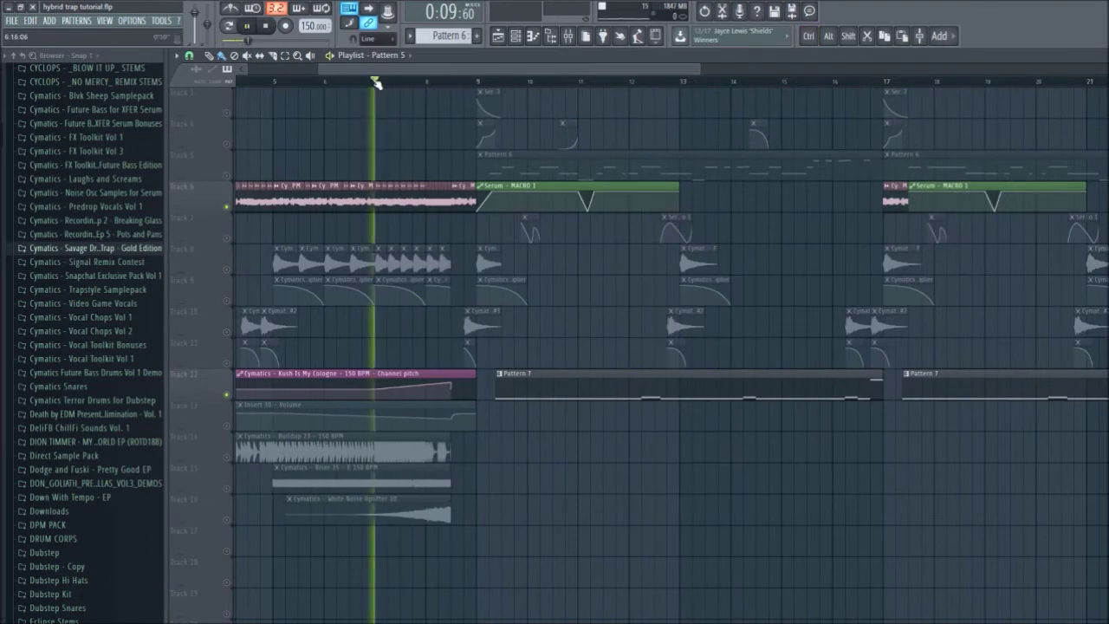
{"action": "scroll", "coordinate": [415, 286], "scroll_direction": "up", "scroll_amount": 2}
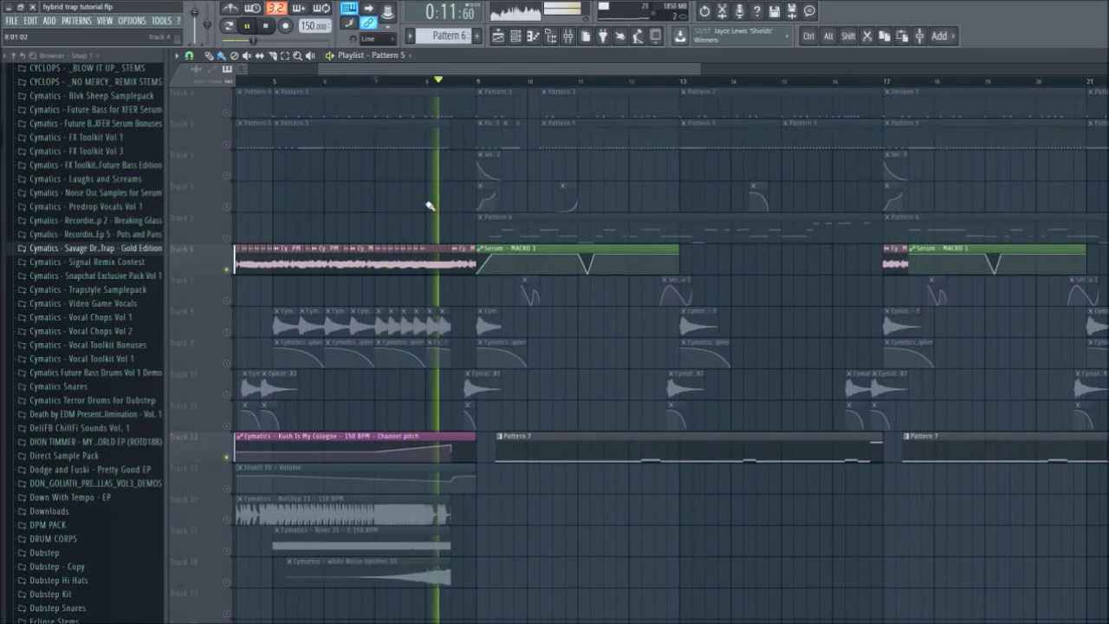
{"action": "key", "text": "space"}
Enable the Insert 30 volume automation on Track 13 and briefly play the vocal from bar 7 with it
{"action": "scroll", "coordinate": [474, 459], "scroll_direction": "down", "scroll_amount": 2, "text": "ctrl"}
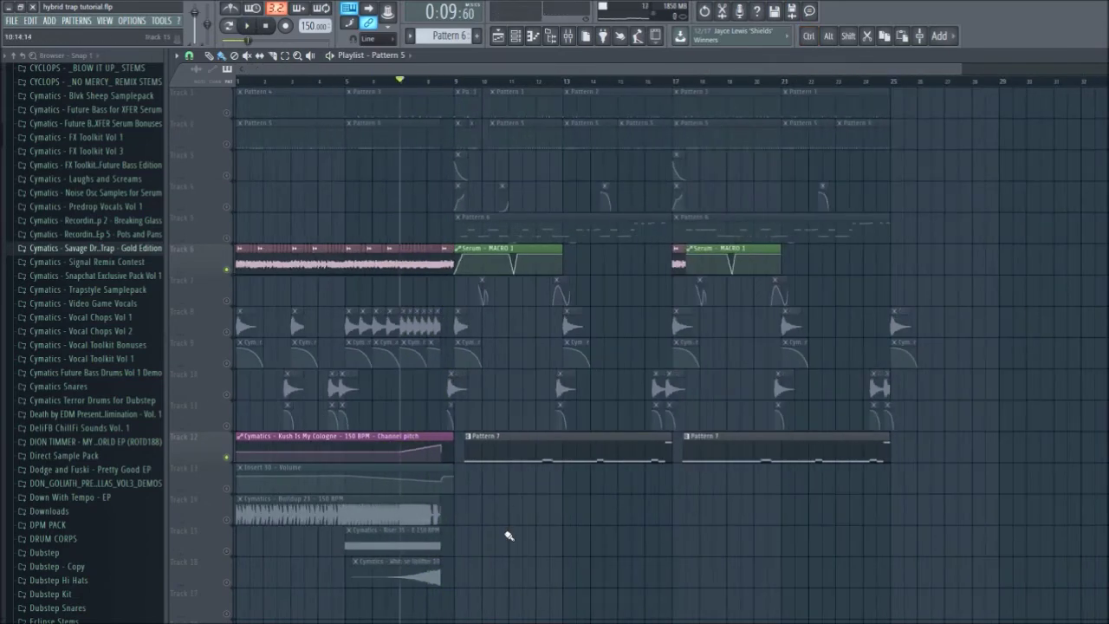
{"action": "left_click", "coordinate": [227, 488]}
{"action": "key", "text": "space"}
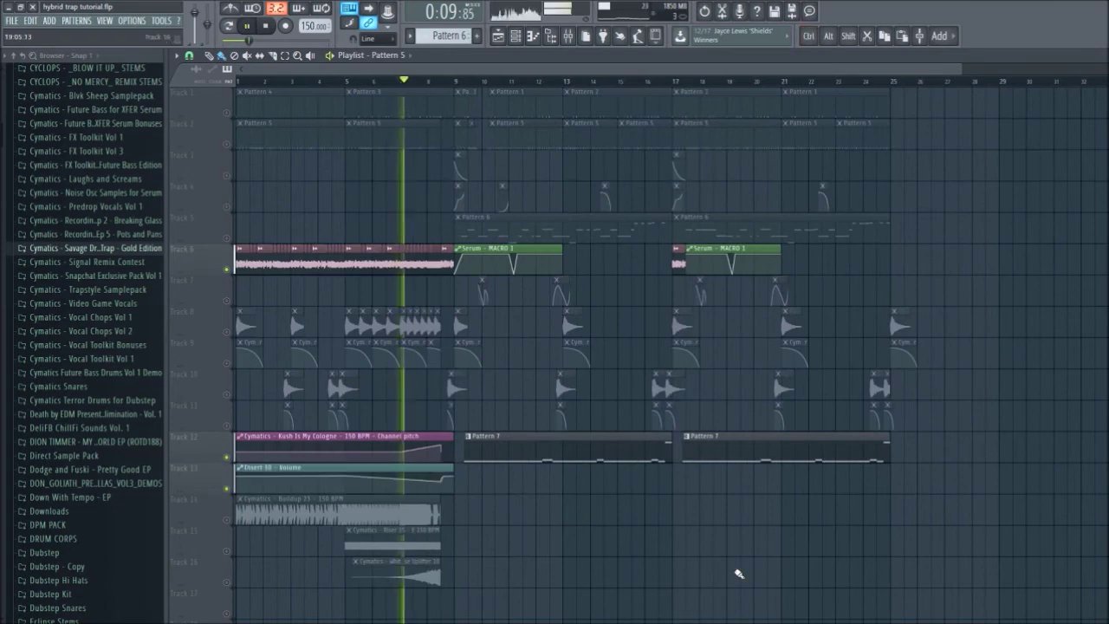
{"action": "scroll", "coordinate": [649, 550], "scroll_direction": "down", "scroll_amount": 5}
{"action": "scroll", "coordinate": [309, 499], "scroll_direction": "up", "scroll_amount": 2}
{"action": "key", "text": "space"}
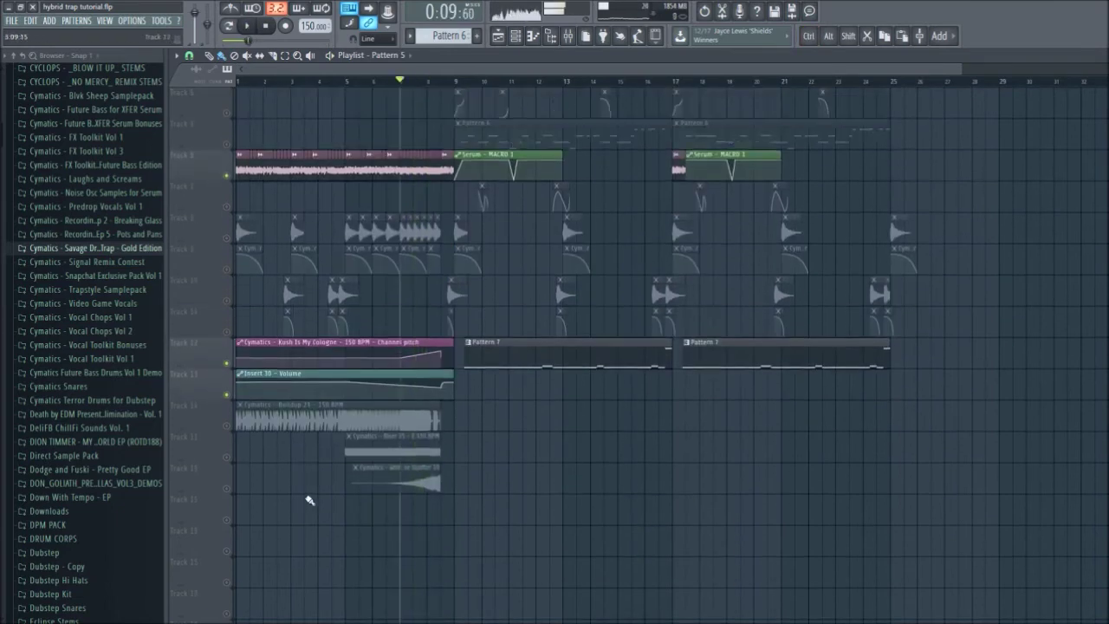
Solo Track 15 and play the Cymatics Riser 35 clip from bar 5
{"action": "right_click", "coordinate": [227, 457]}
{"action": "scroll", "coordinate": [355, 513], "scroll_direction": "up", "scroll_amount": 2, "text": "ctrl"}
{"action": "left_click", "coordinate": [321, 83]}
{"action": "scroll", "coordinate": [325, 91], "scroll_direction": "up", "scroll_amount": 2, "text": "ctrl"}
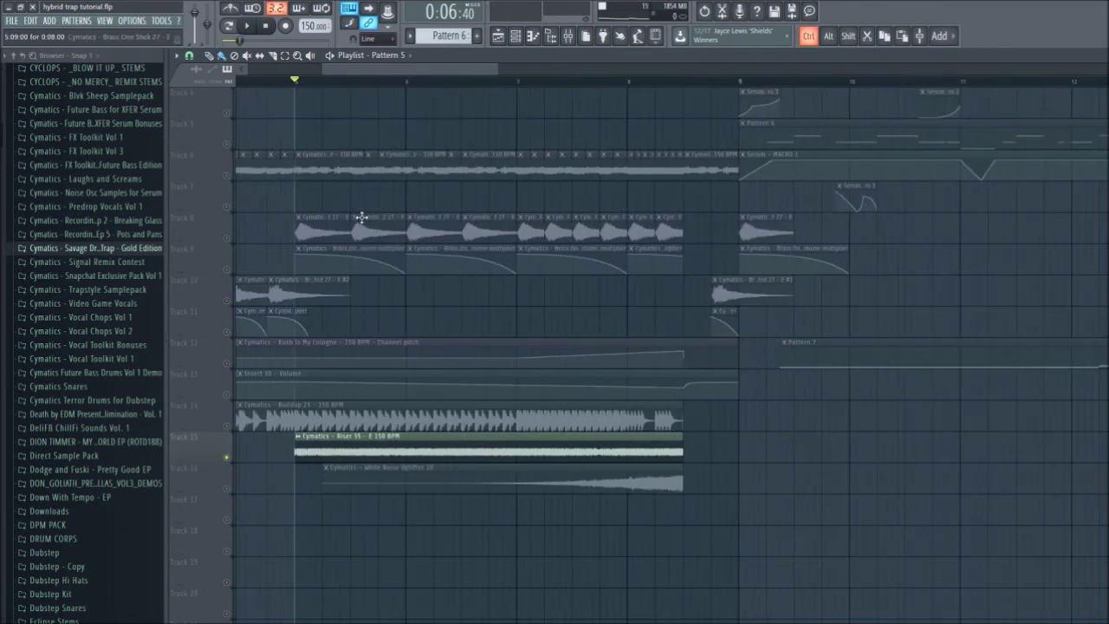
{"action": "scroll", "coordinate": [399, 147], "scroll_direction": "up", "scroll_amount": 3}
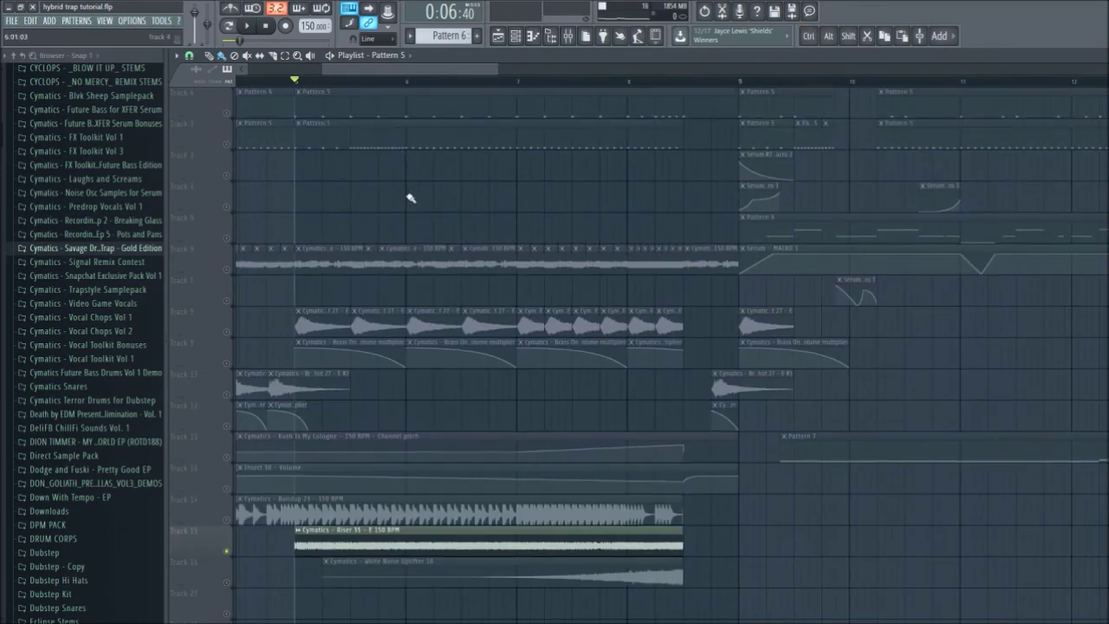
{"action": "key", "text": "space"}
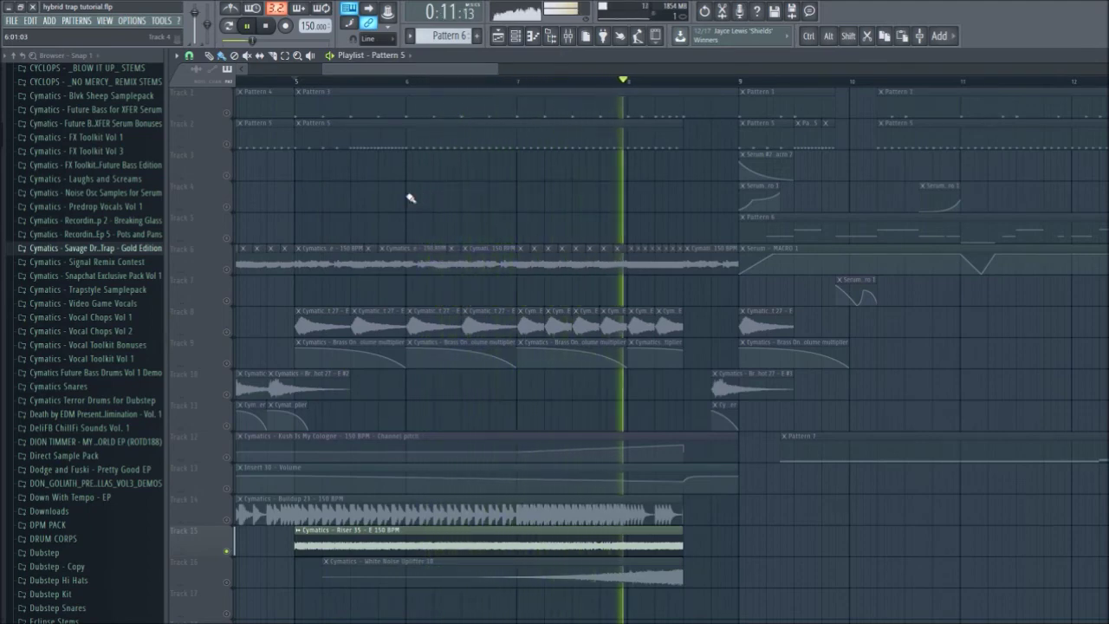
{"action": "key", "text": "space"}
Make the White Noise Uplifter on Track 16 audible alongside the riser on Track 15
{"action": "mouse_move", "coordinate": [681, 548]}
{"action": "left_mouse_down"}
{"action": "mouse_move", "coordinate": [792, 564]}
{"action": "mouse_move", "coordinate": [679, 561]}
{"action": "left_mouse_up"}
{"action": "scroll", "coordinate": [220, 434], "scroll_direction": "down", "scroll_amount": 5}
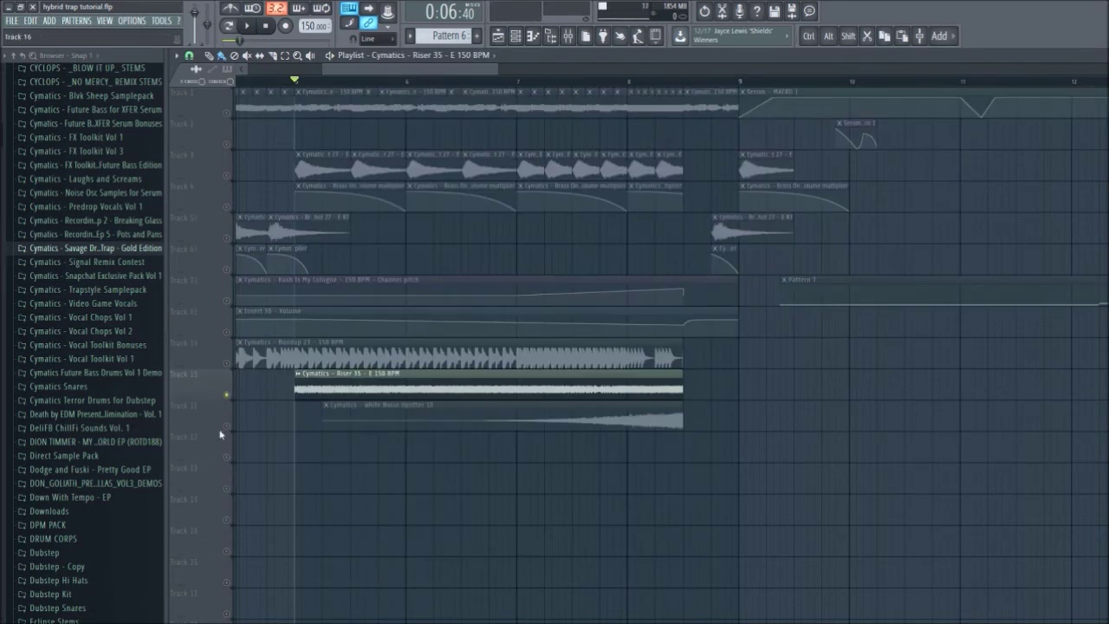
{"action": "left_click", "coordinate": [230, 429]}
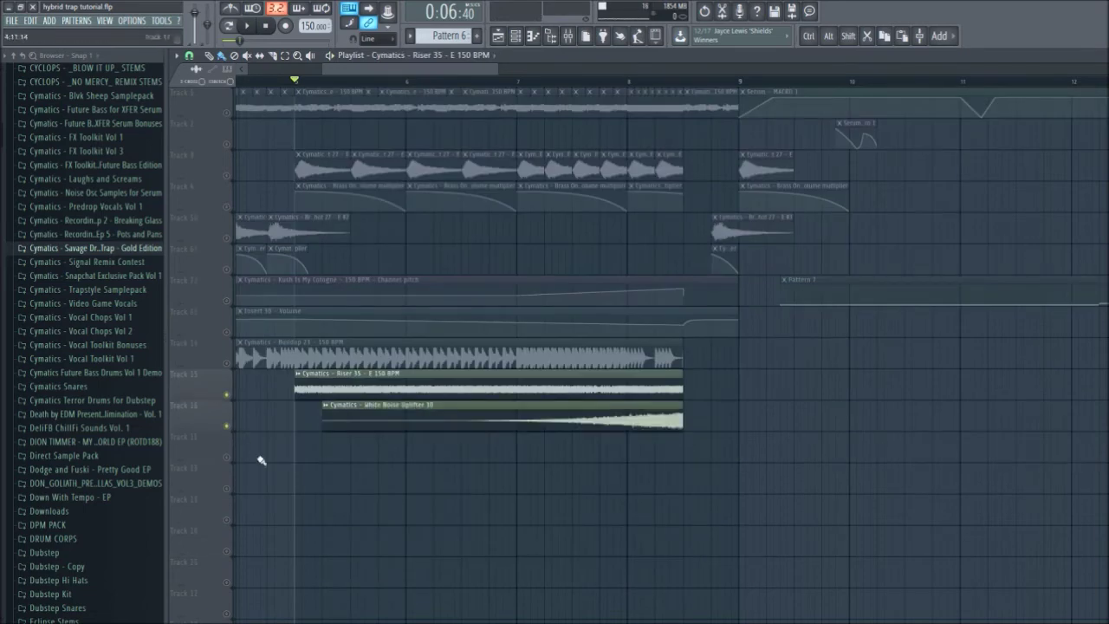
Find the QBanklerMusic Riser Sample Pack folder in the browser, view its contents, and collapse it
{"action": "scroll", "coordinate": [141, 292], "scroll_direction": "down", "scroll_amount": 20}
{"action": "scroll", "coordinate": [141, 295], "scroll_direction": "up", "scroll_amount": 4}
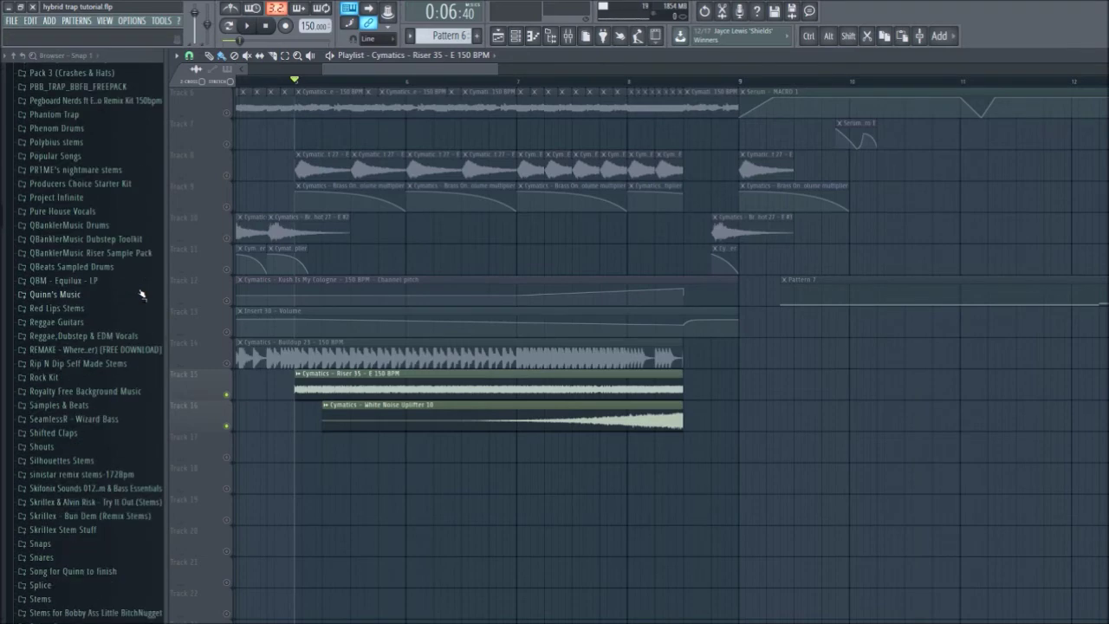
{"action": "left_click", "coordinate": [141, 252]}
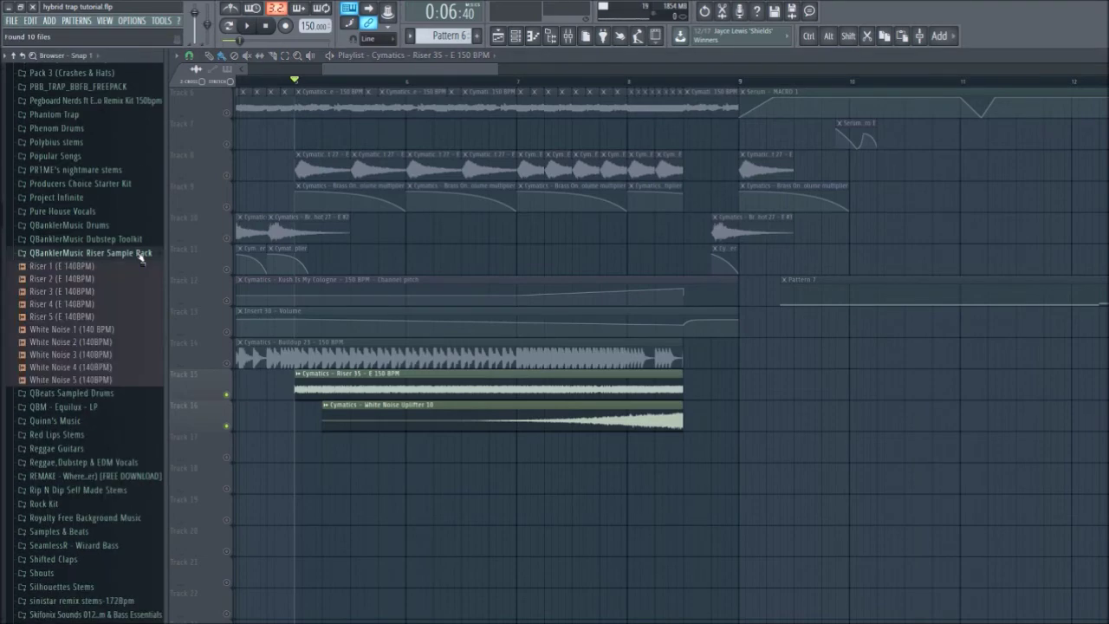
{"action": "left_click", "coordinate": [141, 252]}
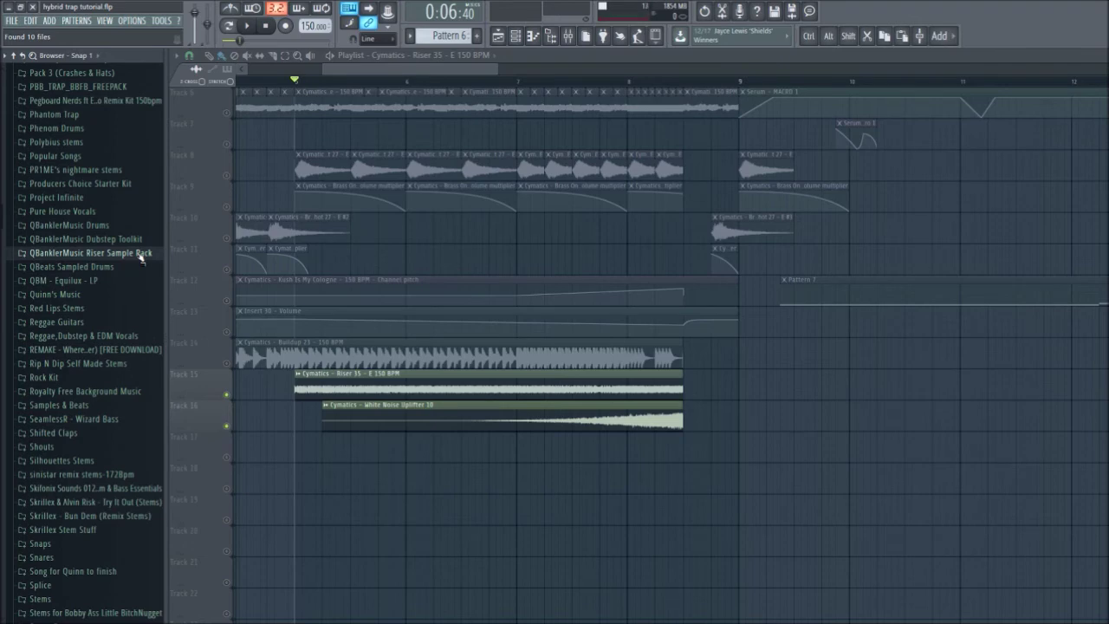
{"action": "left_click", "coordinate": [141, 254]}
{"action": "left_click", "coordinate": [142, 252]}
Solo Track 14 and play the Cymatics Buildup 23 clip from bar 1
{"action": "scroll", "coordinate": [341, 520], "scroll_direction": "down", "scroll_amount": 5}
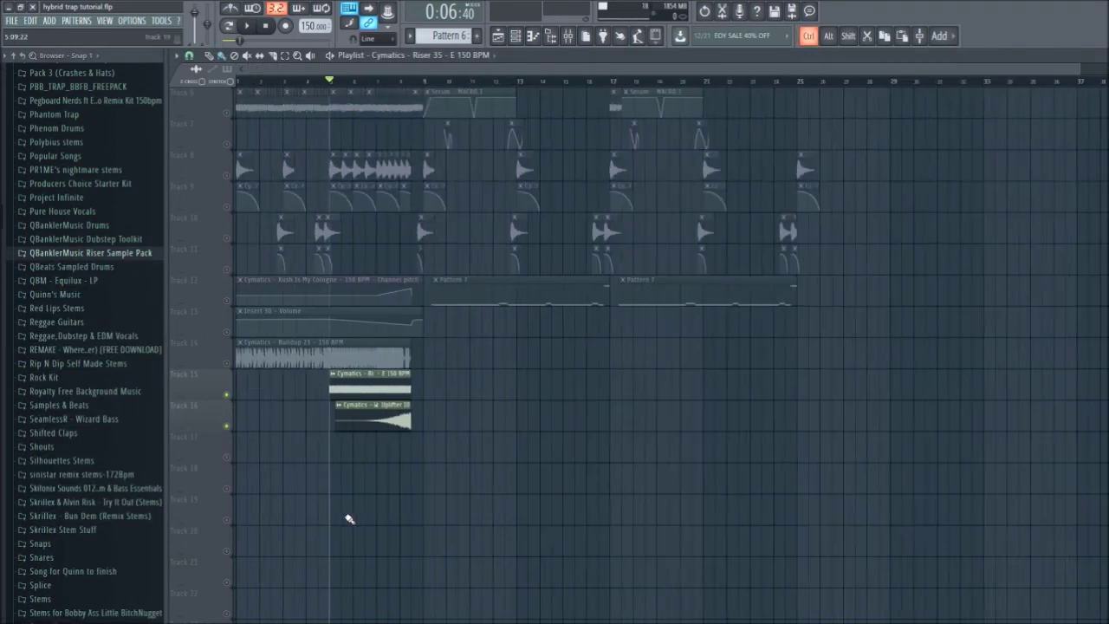
{"action": "left_click", "coordinate": [224, 364]}
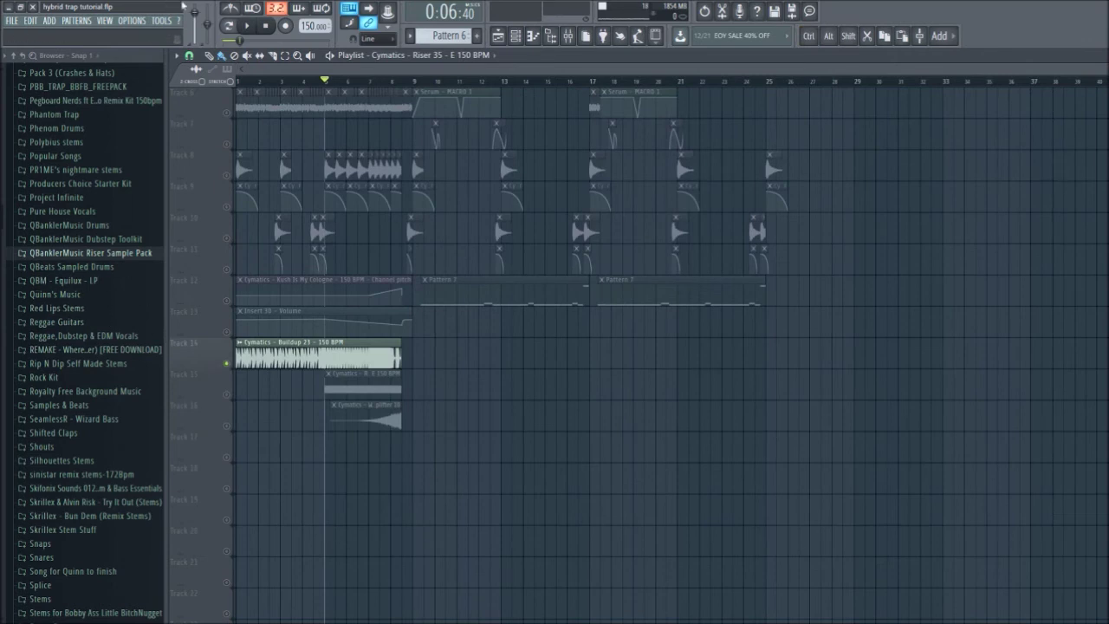
{"action": "scroll", "coordinate": [218, 374], "scroll_direction": "up", "scroll_amount": 2}
{"action": "scroll", "coordinate": [339, 453], "scroll_direction": "up", "scroll_amount": 3}
{"action": "key", "text": "space"}
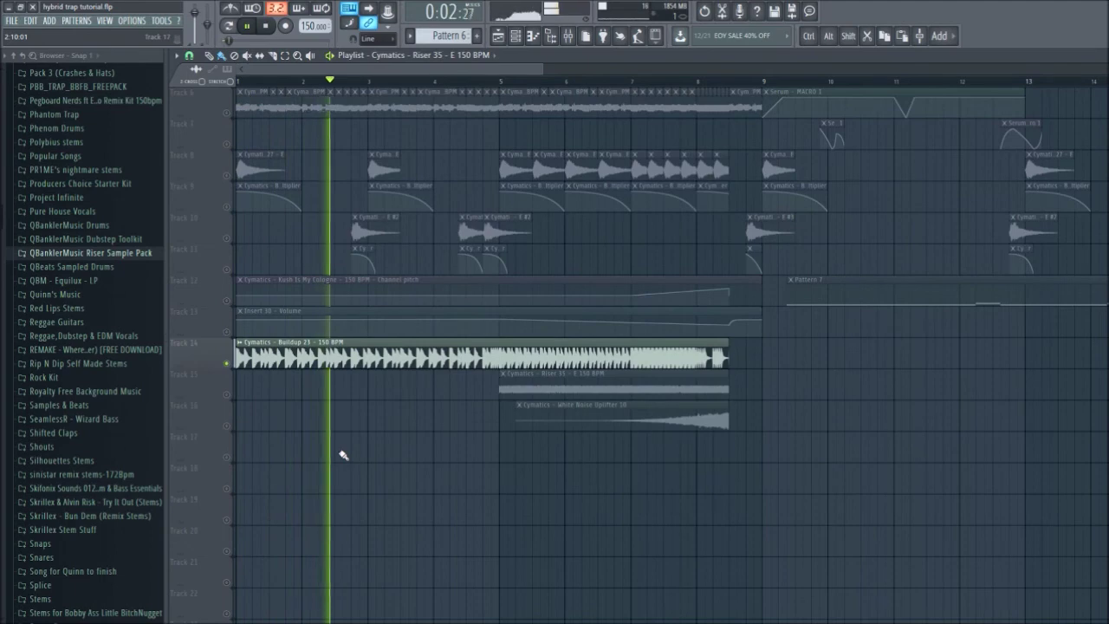
Listen to the soloed Cymatics Buildup 23 clip up to bar 7, stop playback, and show the whole arrangement
{"action": "scroll", "coordinate": [343, 454], "scroll_direction": "up", "scroll_amount": 3}
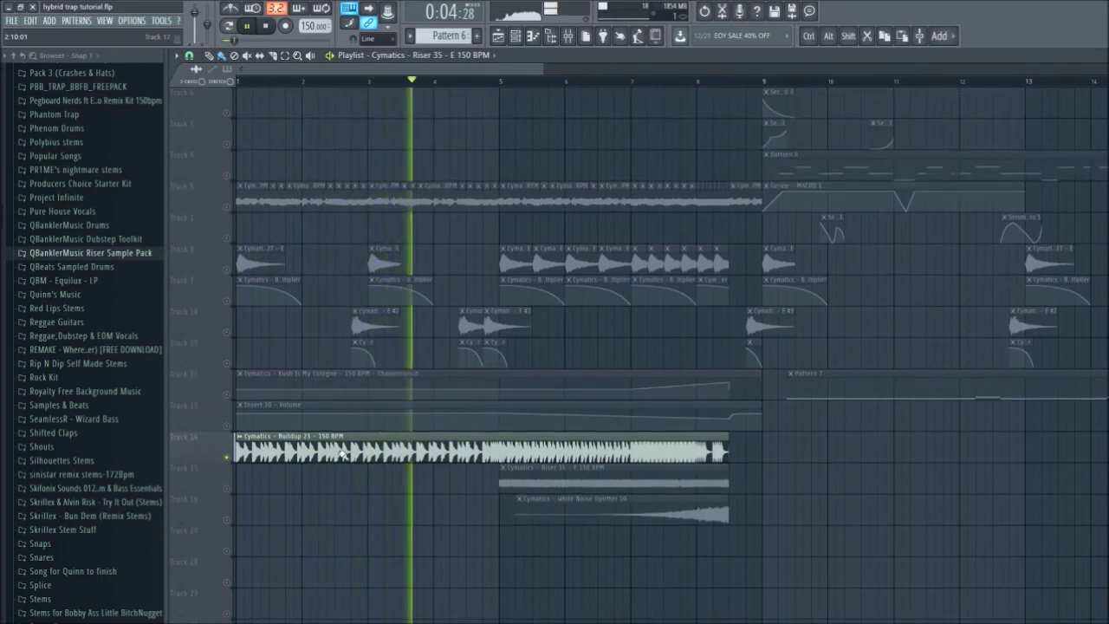
{"action": "scroll", "coordinate": [336, 459], "scroll_direction": "up", "scroll_amount": 2}
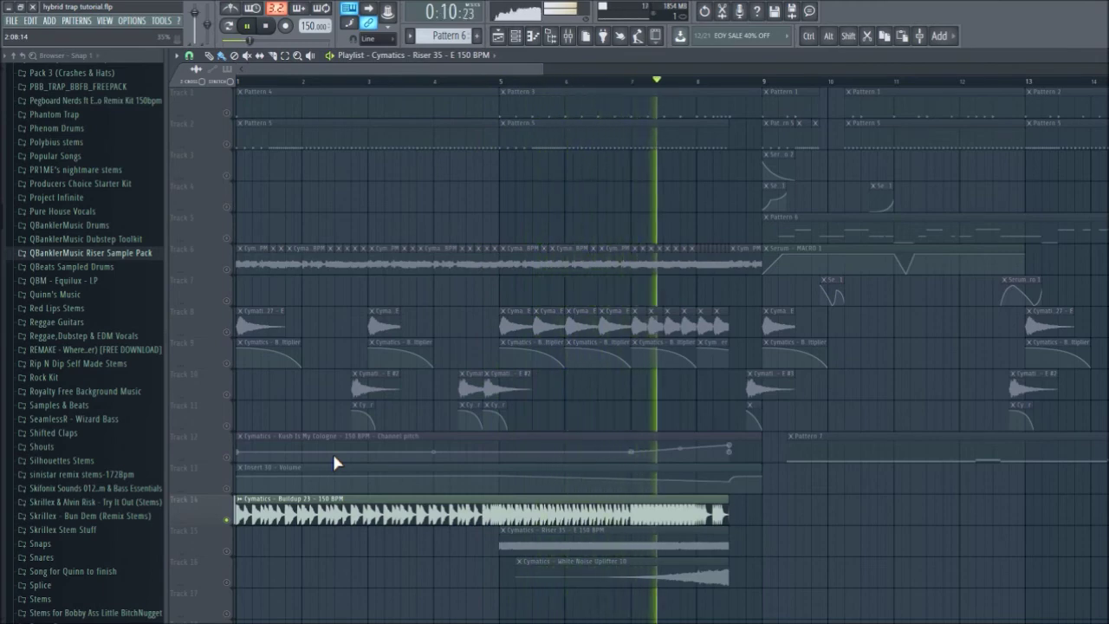
{"action": "key", "text": "space"}
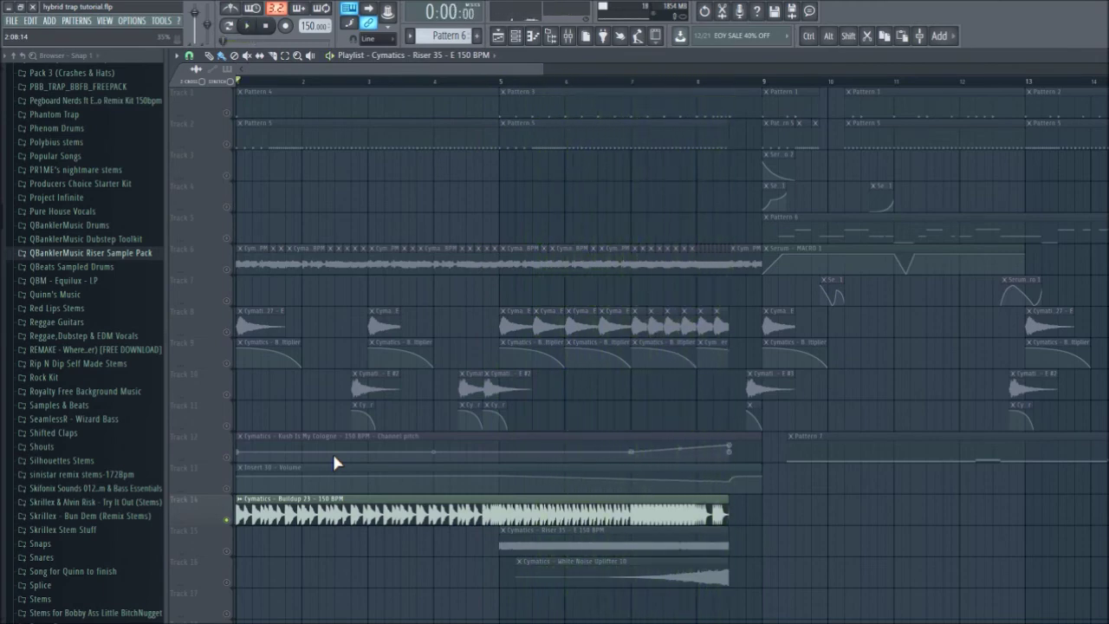
{"action": "scroll", "coordinate": [750, 515], "scroll_direction": "up", "scroll_amount": 5}
{"action": "scroll", "coordinate": [697, 517], "scroll_direction": "down", "scroll_amount": 5}
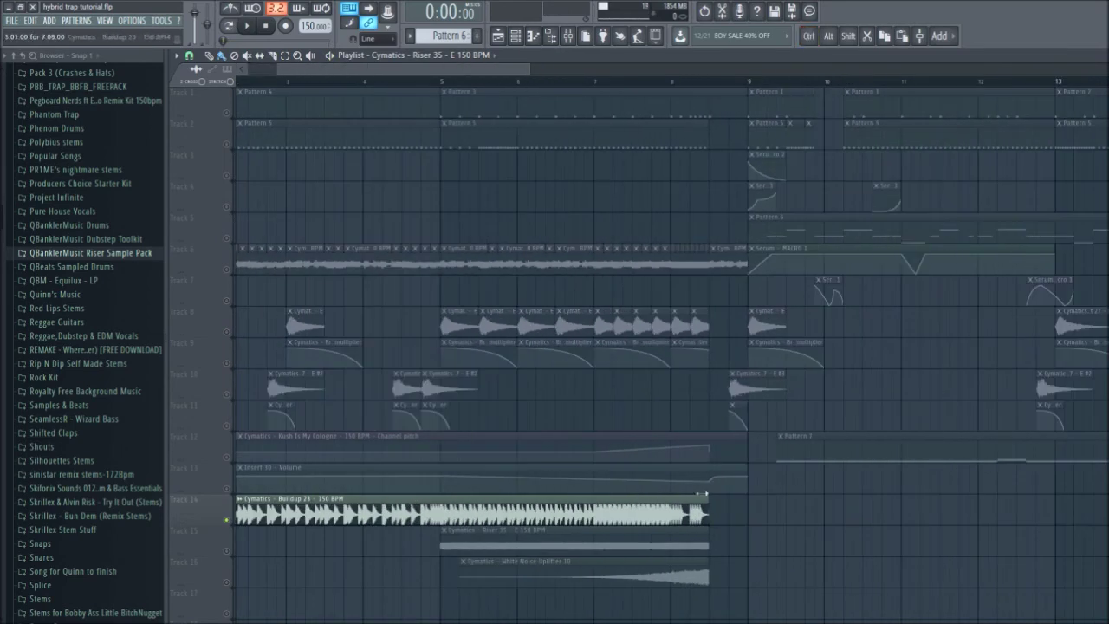
{"action": "left_click_drag", "start_coordinate": [675, 81], "coordinate": [468, 82]}
{"action": "scroll", "coordinate": [415, 131], "scroll_direction": "down", "scroll_amount": 4}
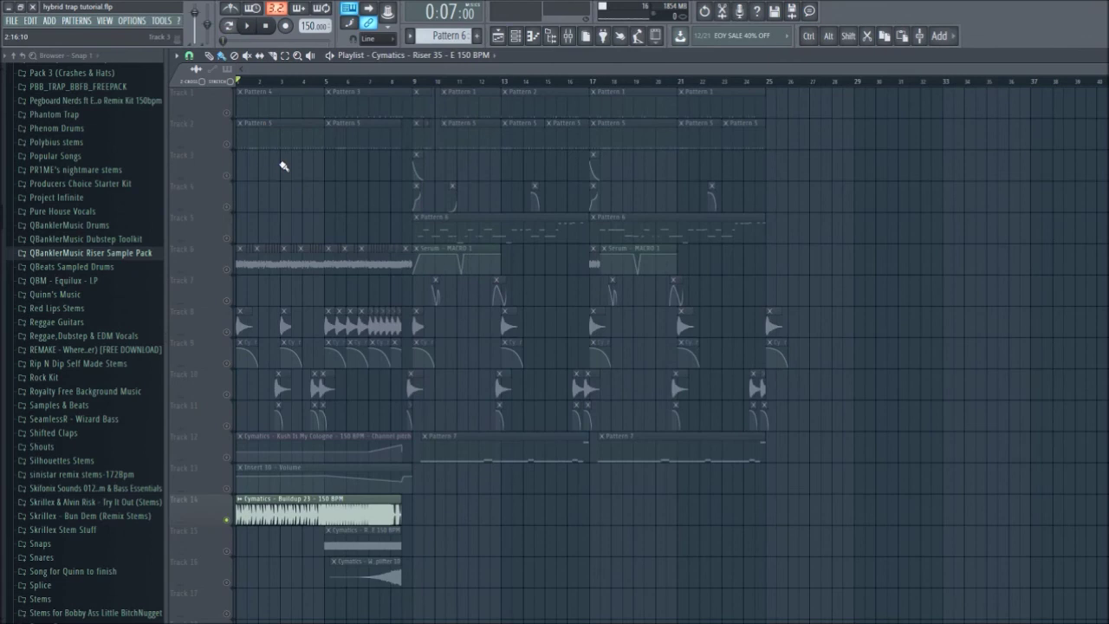
Solo the brass one-shots and their volume automation on Tracks 8 to 11
{"action": "left_click", "coordinate": [228, 332], "text": "ctrl"}
{"action": "left_click", "coordinate": [228, 365]}
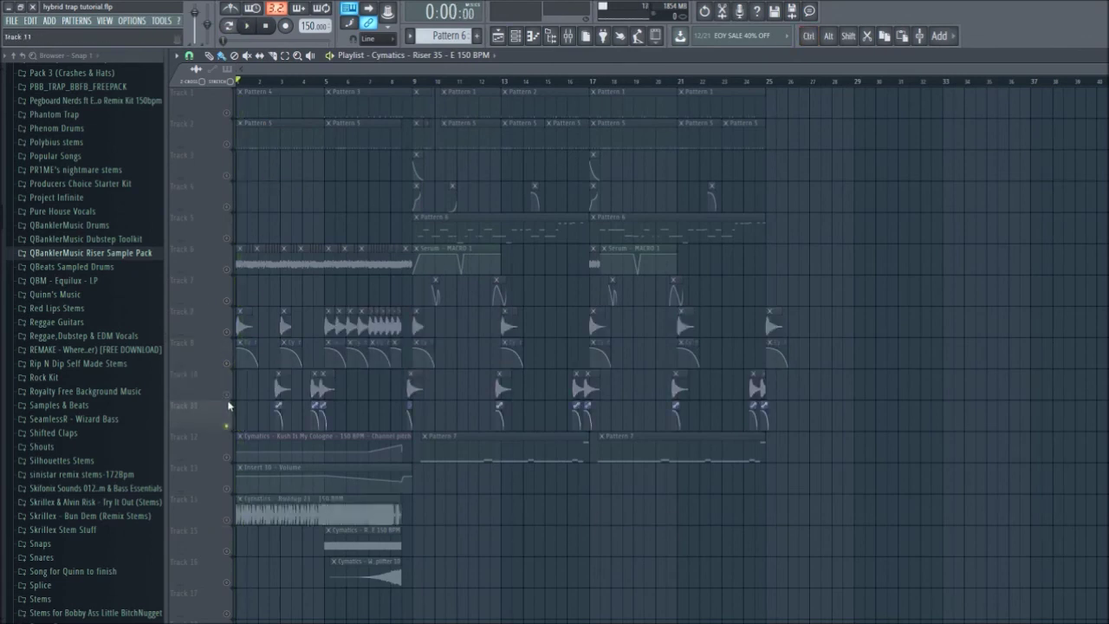
{"action": "key", "text": "ctrl+a"}
{"action": "key", "text": "space"}
{"action": "left_click", "coordinate": [229, 396], "text": "ctrl"}
{"action": "key", "text": "space"}
{"action": "left_click_drag", "start_coordinate": [229, 364], "coordinate": [231, 332]}
{"action": "left_click_drag", "start_coordinate": [231, 331], "coordinate": [232, 425]}
Play the soloed brass one-shots from bar 1 through bar 8 and stop playback
{"action": "key", "text": "space"}
{"action": "scroll", "coordinate": [275, 428], "scroll_direction": "up", "scroll_amount": 3}
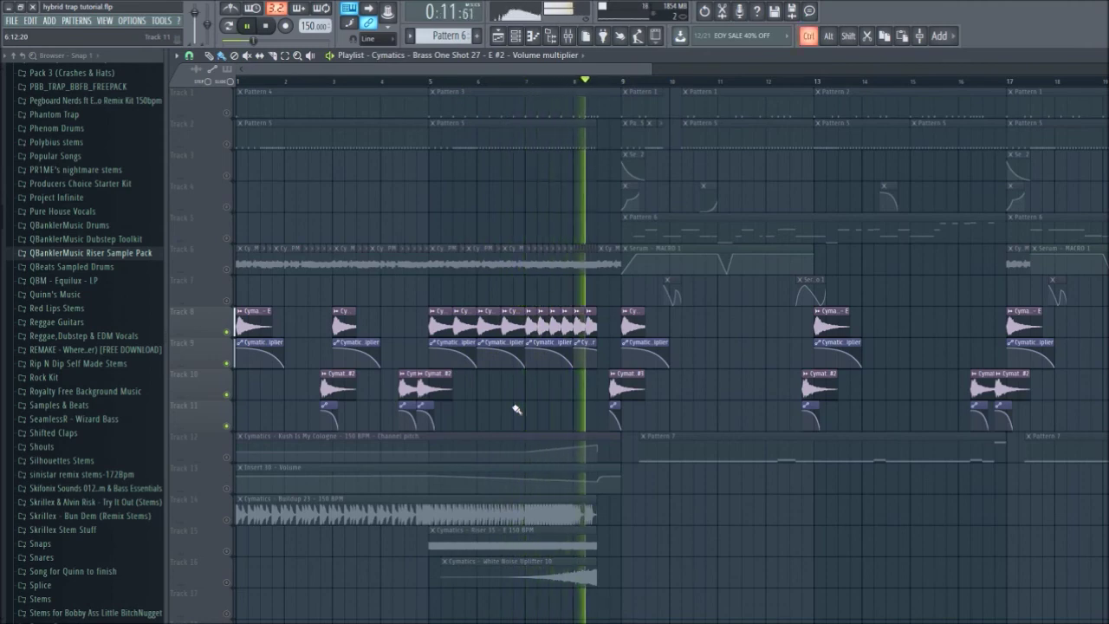
{"action": "scroll", "coordinate": [515, 408], "scroll_direction": "down", "scroll_amount": 2}
{"action": "scroll", "coordinate": [506, 406], "scroll_direction": "down", "scroll_amount": 2}
{"action": "key", "text": "space"}
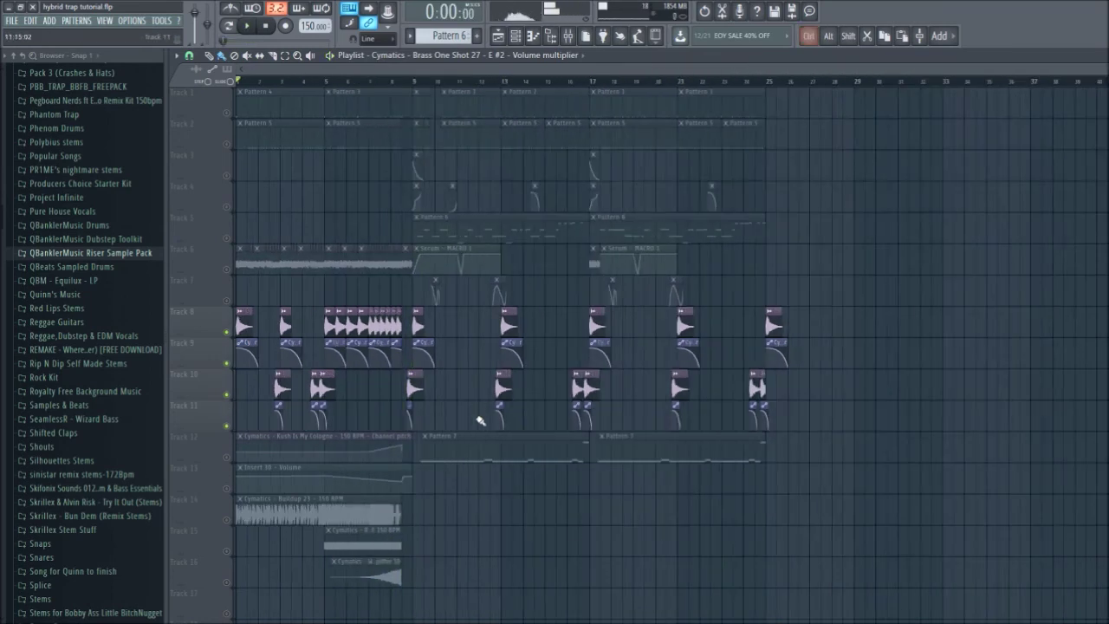
Clear the solo so that all playlist tracks are audible again
{"action": "left_click", "coordinate": [548, 570]}
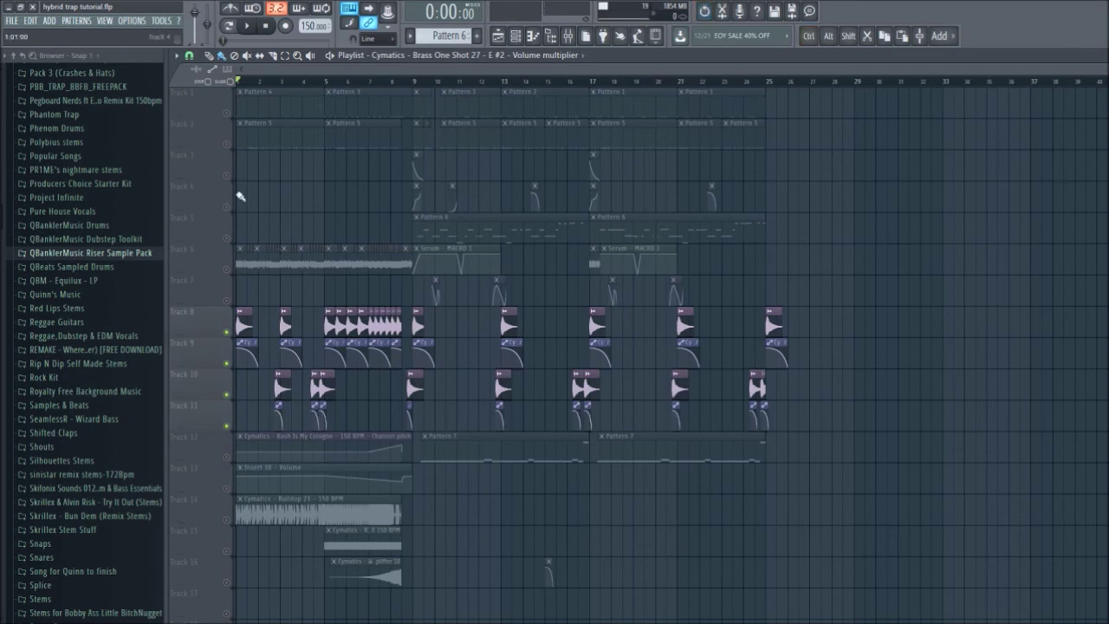
{"action": "left_click", "coordinate": [227, 176], "text": "ctrl"}
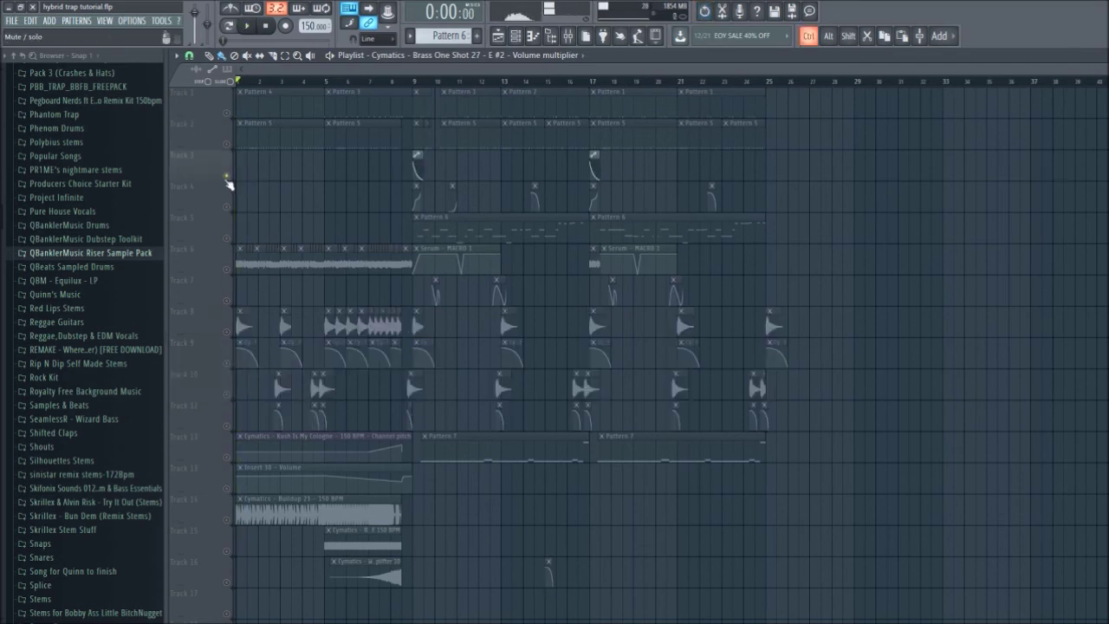
{"action": "left_click", "coordinate": [227, 175], "text": "ctrl"}
Inspect the iZotope Ozone 5 maximizer settings on the mixer's Master track, and close the plugin and the mixer
{"action": "left_click", "coordinate": [548, 40]}
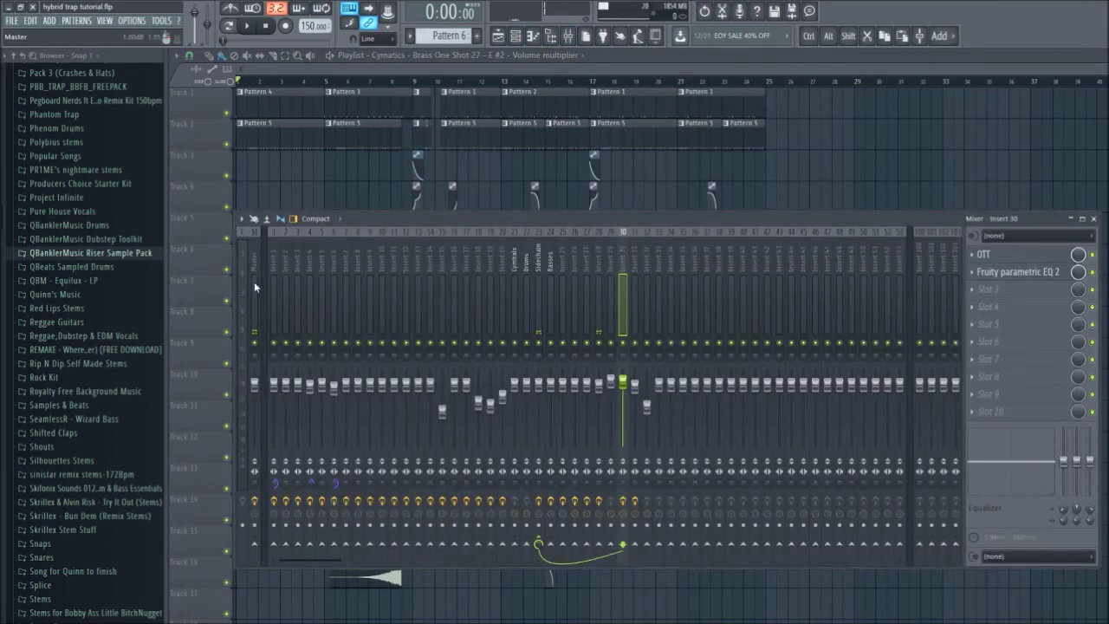
{"action": "left_click", "coordinate": [1051, 256]}
{"action": "left_click_drag", "start_coordinate": [511, 73], "coordinate": [643, 102]}
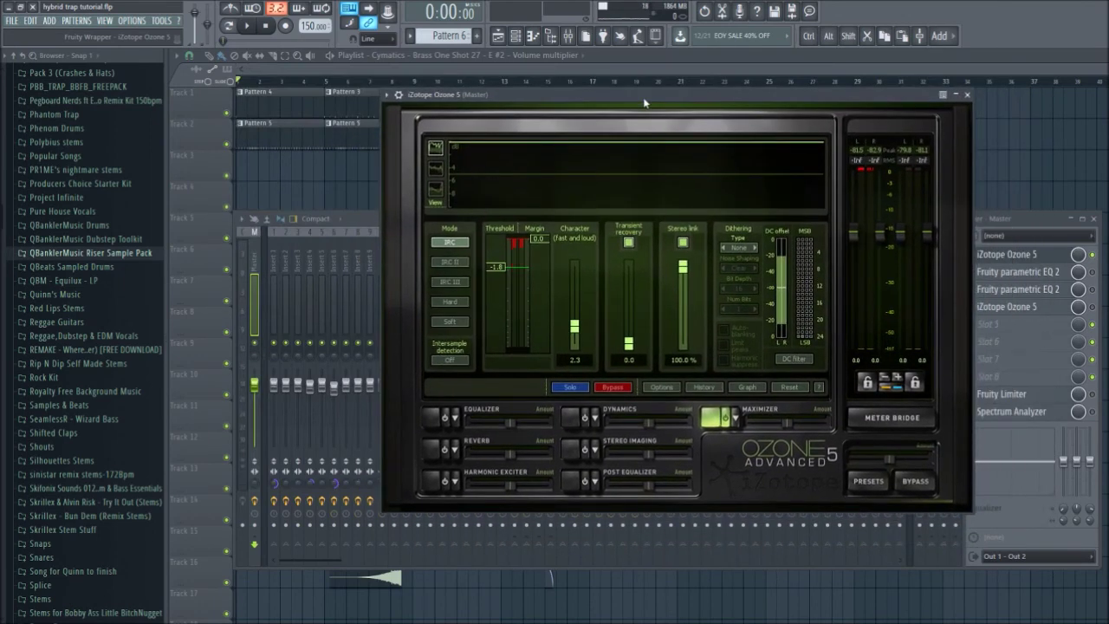
{"action": "mouse_move", "coordinate": [645, 103]}
{"action": "left_mouse_down"}
{"action": "mouse_move", "coordinate": [701, 113]}
{"action": "mouse_move", "coordinate": [656, 93]}
{"action": "left_mouse_up"}
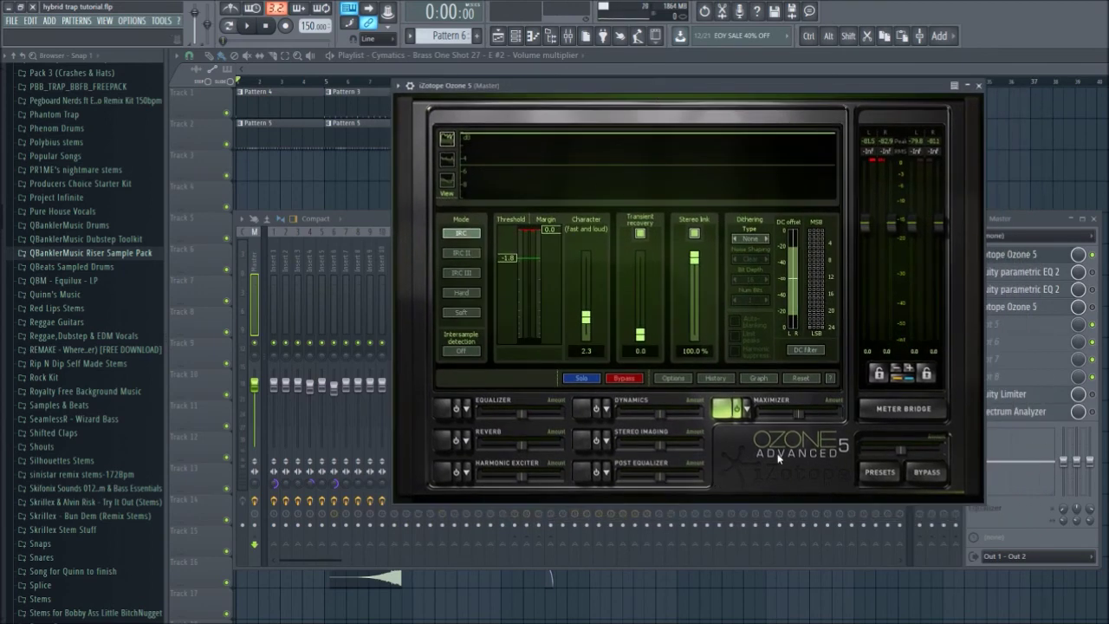
{"action": "left_click_drag", "start_coordinate": [690, 88], "coordinate": [580, 130]}
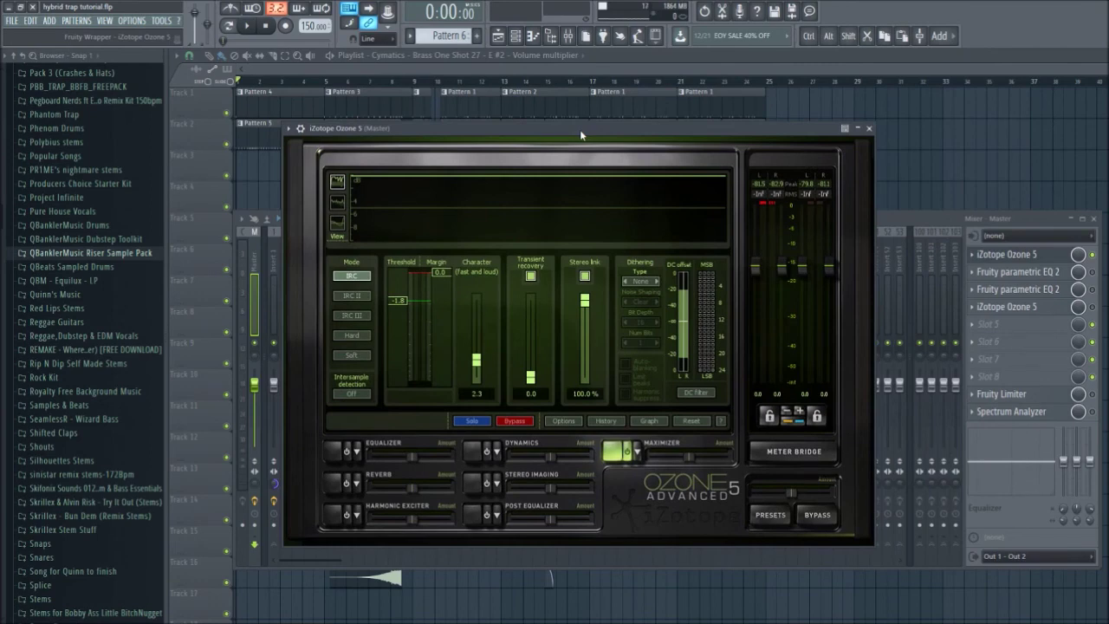
{"action": "left_click_drag", "start_coordinate": [580, 129], "coordinate": [589, 121]}
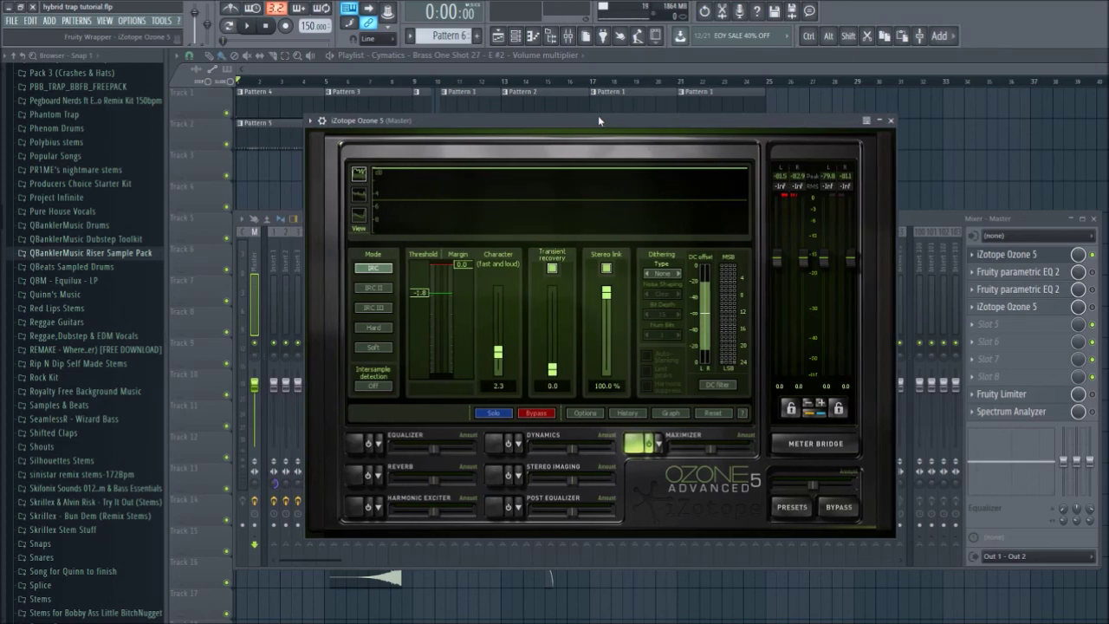
{"action": "left_click_drag", "start_coordinate": [594, 116], "coordinate": [598, 143]}
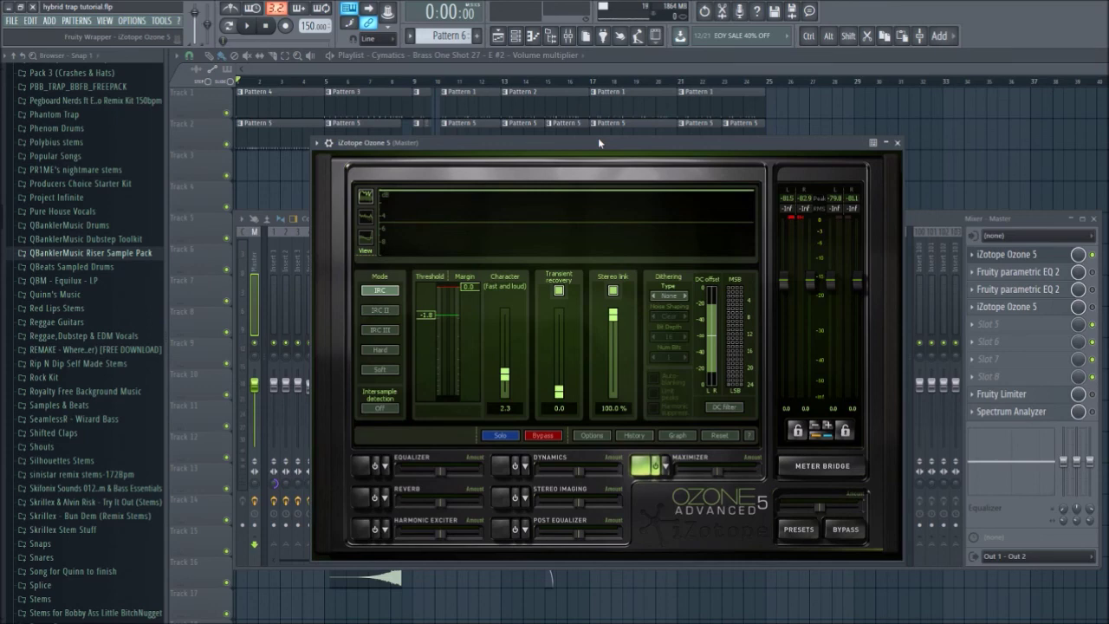
{"action": "mouse_move", "coordinate": [598, 140]}
{"action": "left_mouse_down"}
{"action": "mouse_move", "coordinate": [582, 146]}
{"action": "mouse_move", "coordinate": [588, 127]}
{"action": "left_mouse_up"}
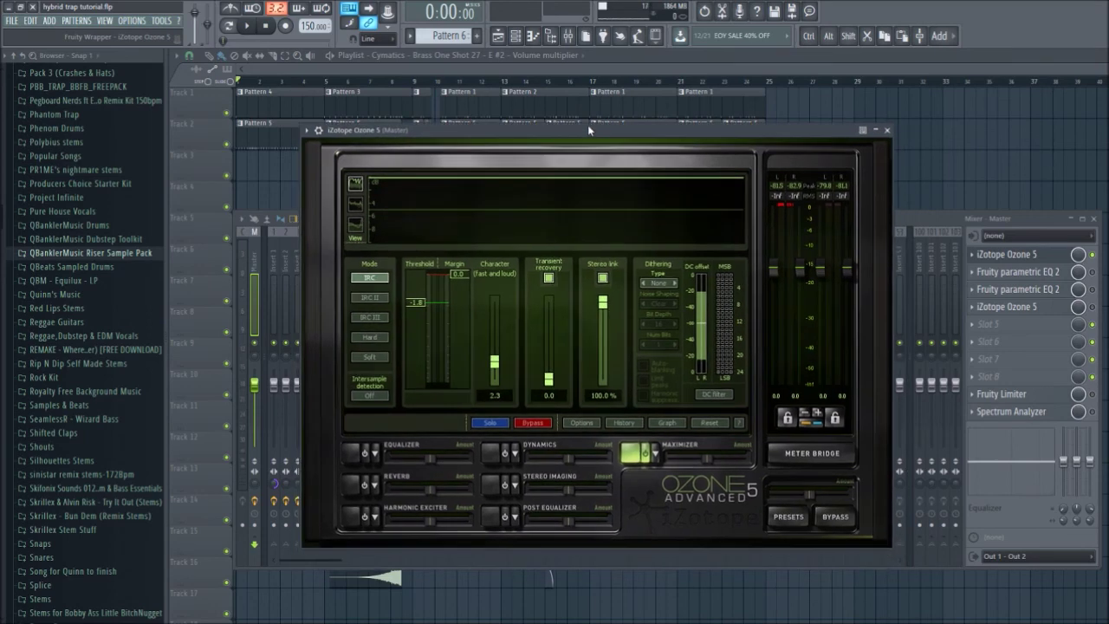
{"action": "left_click", "coordinate": [1057, 259]}
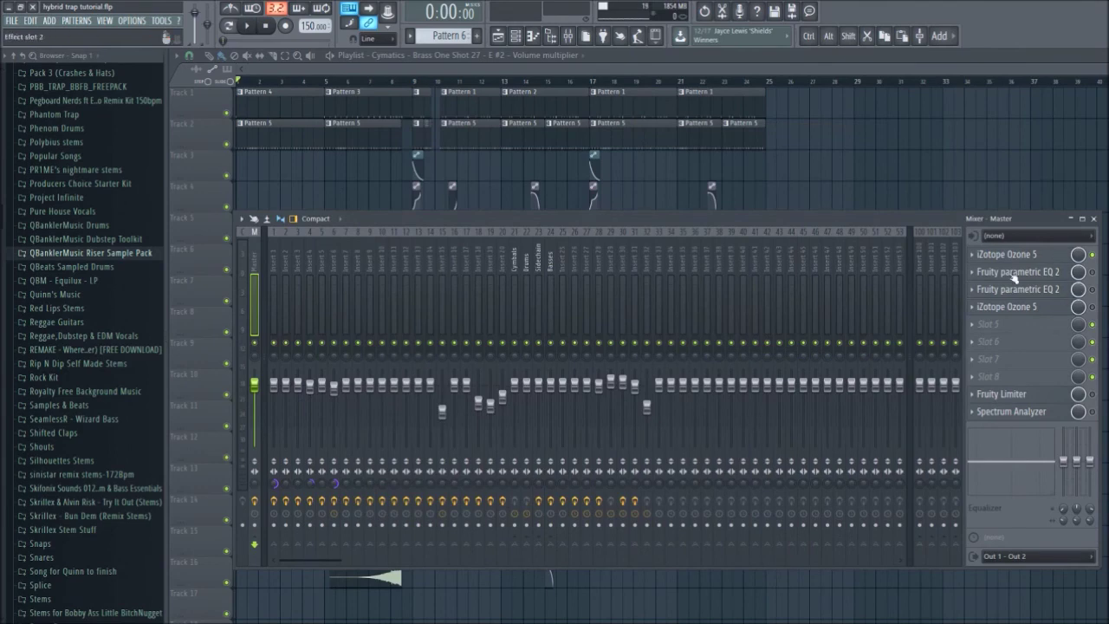
{"action": "key", "text": "F9"}
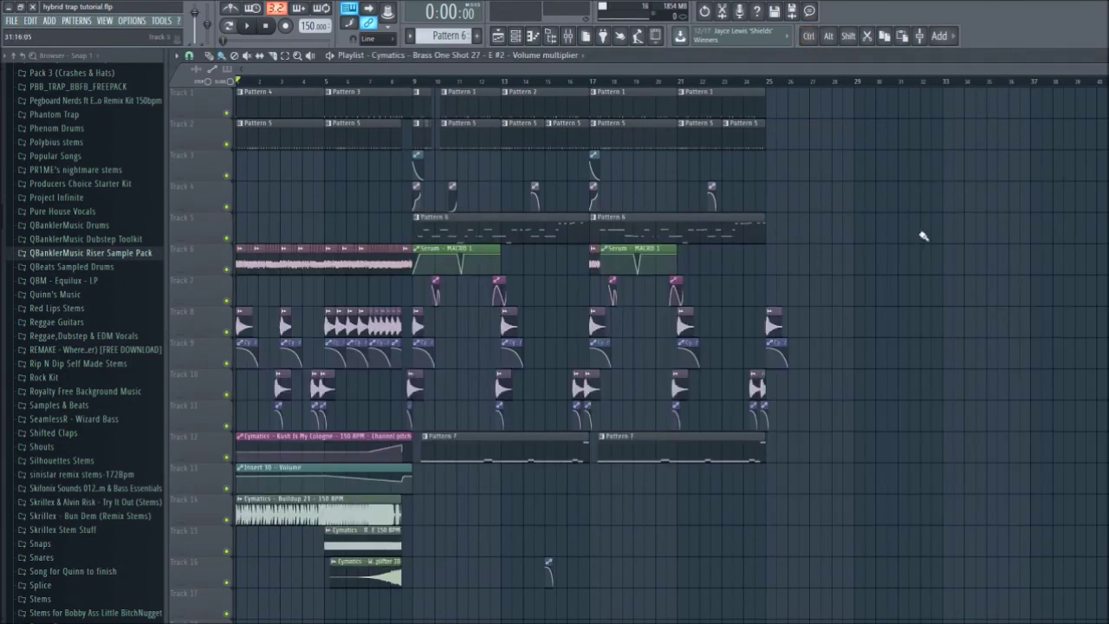